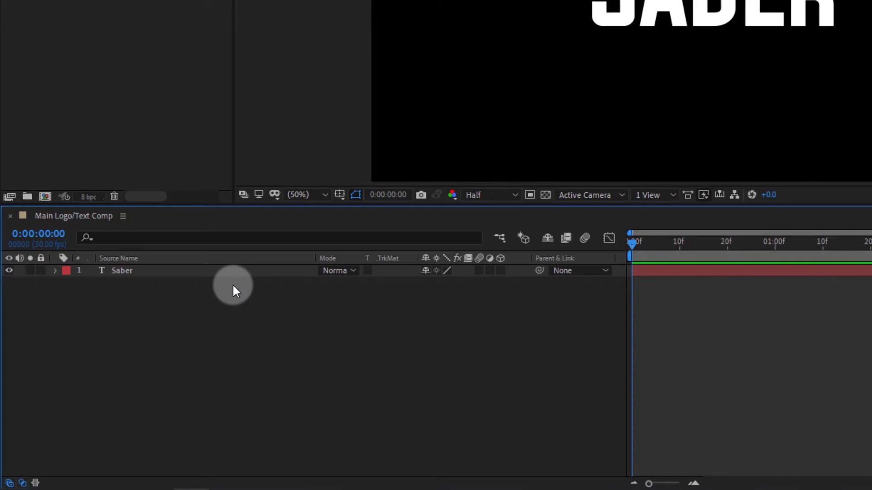
- Create a composition-sized black solid layer named Saber above the text layer
right_click(230, 286)
mouse_move(402, 296)
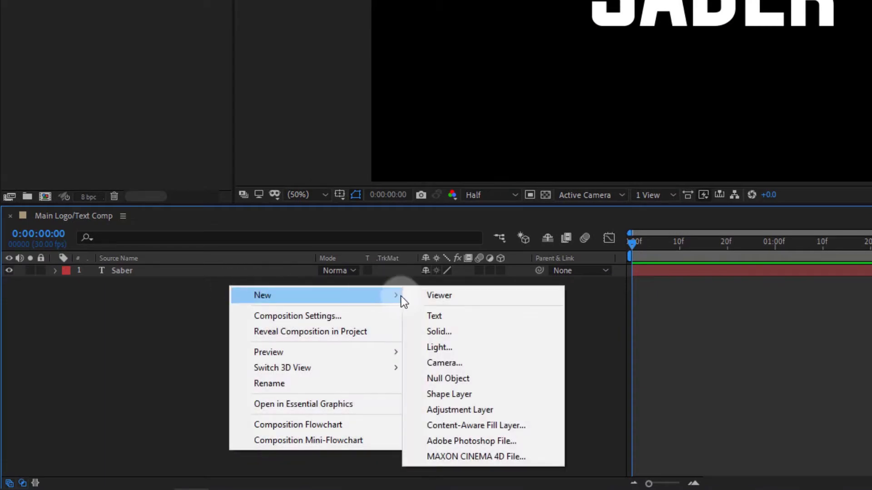
click(414, 333)
text(Sa)
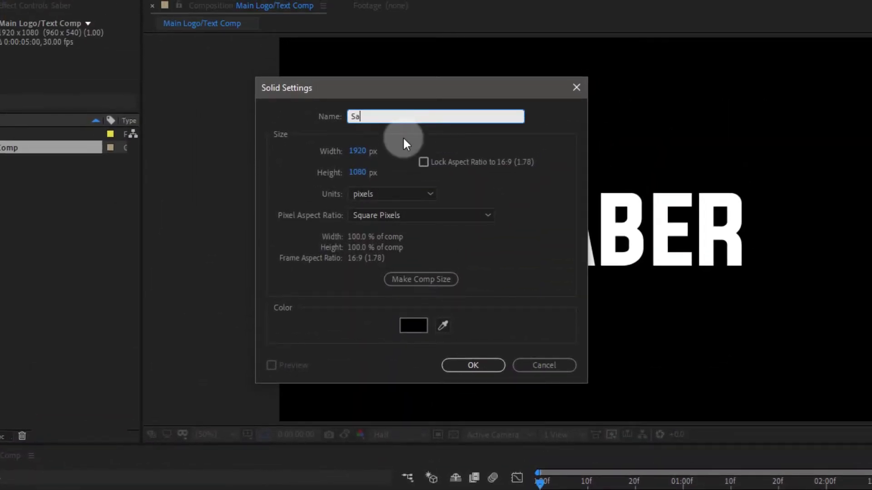
text(ber)
key(Return)
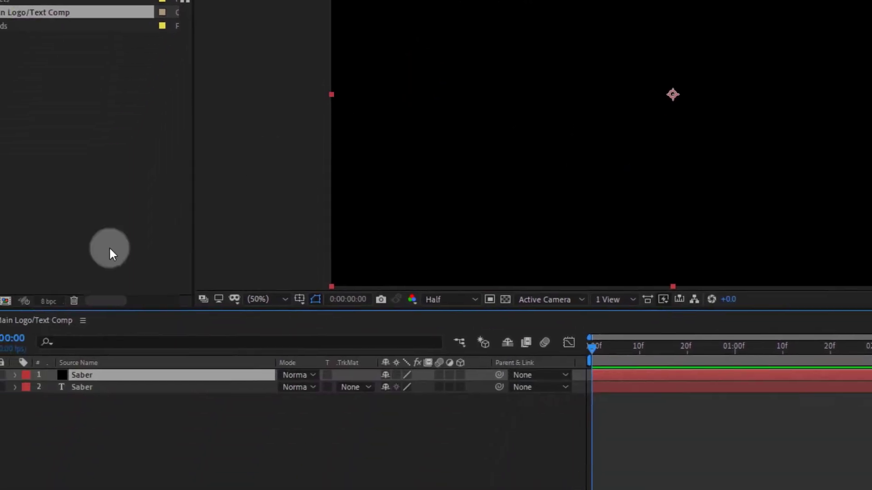
- Hide the SABER text layer and apply the Saber effect to the solid
click(84, 390)
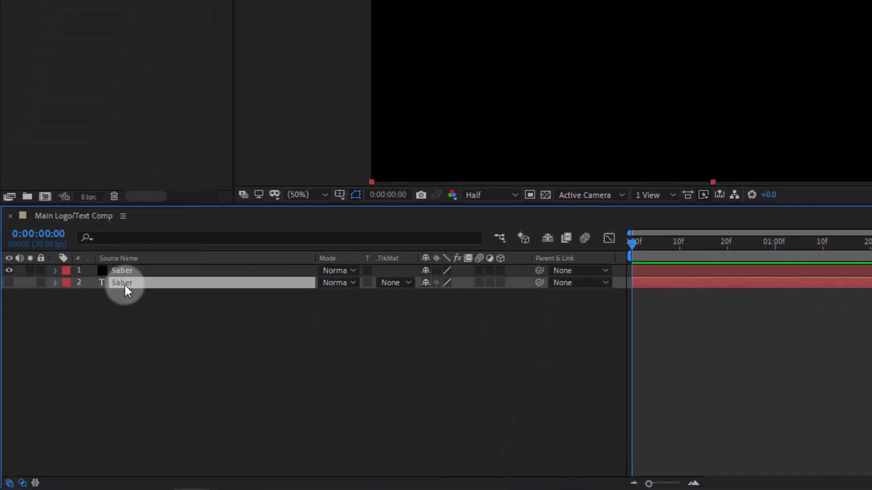
click(133, 270)
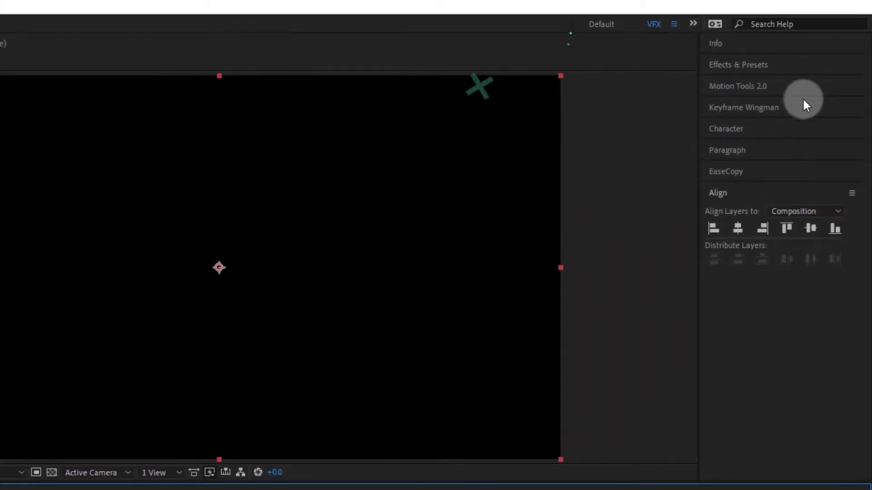
click(871, 0)
click(791, 83)
text(Sa)
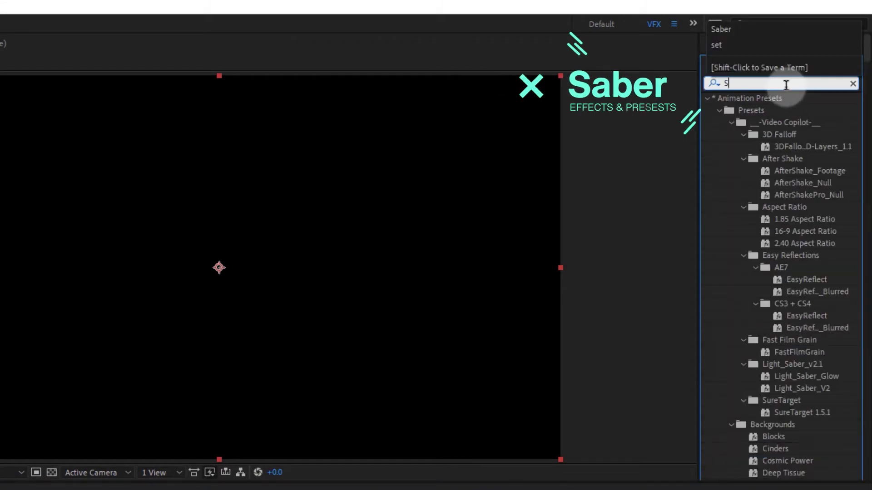
text(ber)
double_click(756, 182)
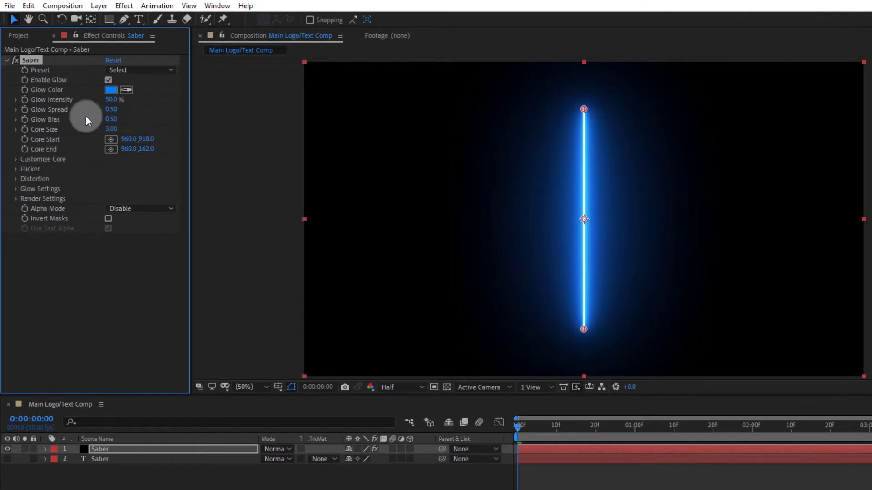
- Choose the Electric preset for the Saber effect and set its Alpha Mode to Mask Glow
click(152, 74)
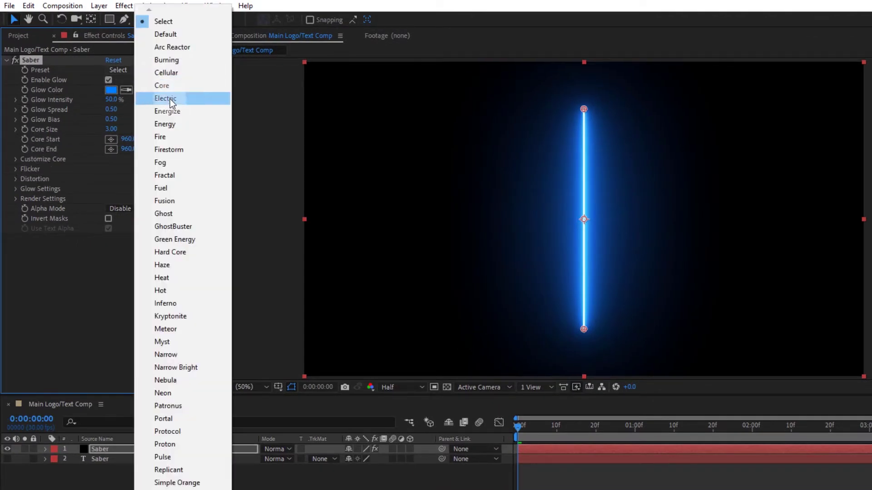
click(170, 99)
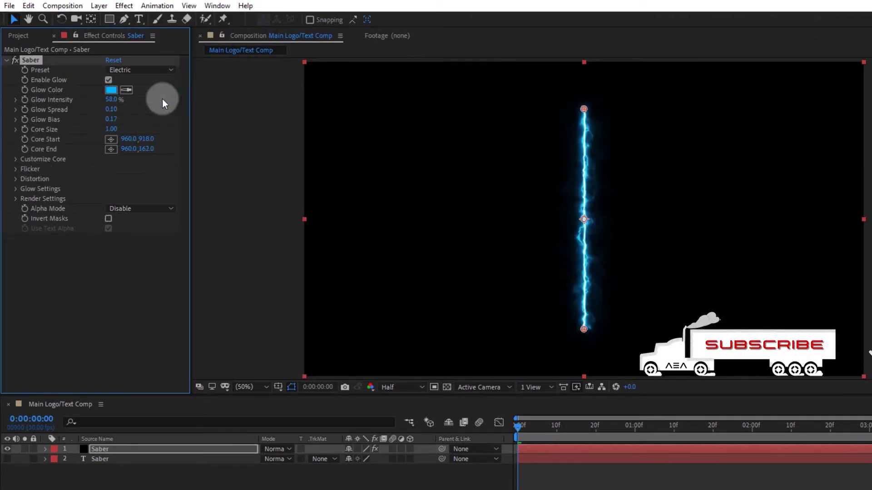
click(129, 207)
click(141, 246)
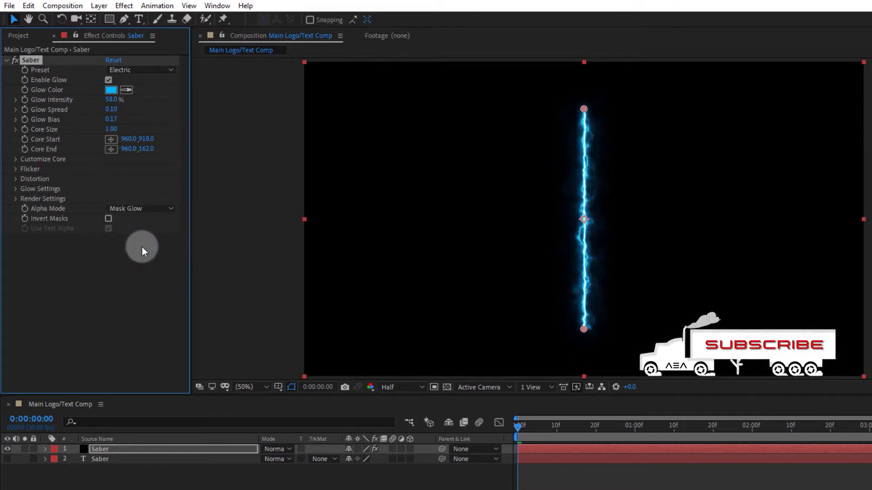
- Set the Saber core type to Text Layer, using layer 2 Saber with Effects & Masks as the source
click(16, 160)
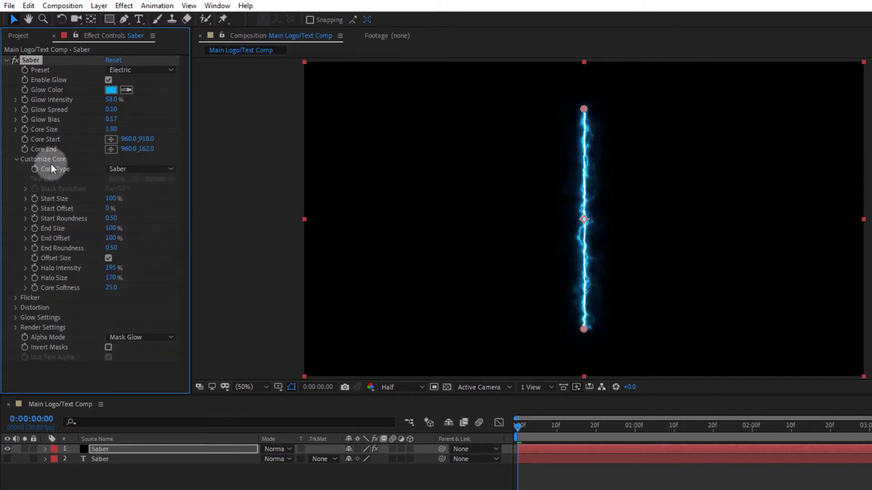
click(127, 169)
click(137, 209)
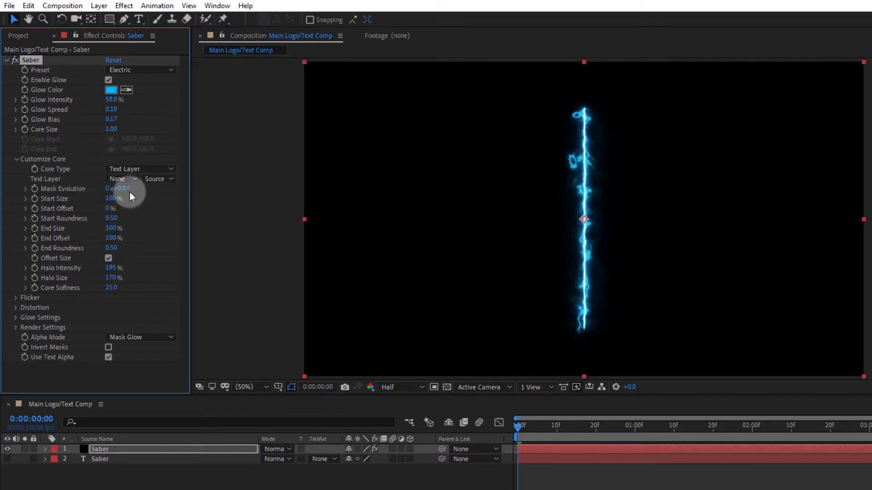
click(125, 180)
click(136, 221)
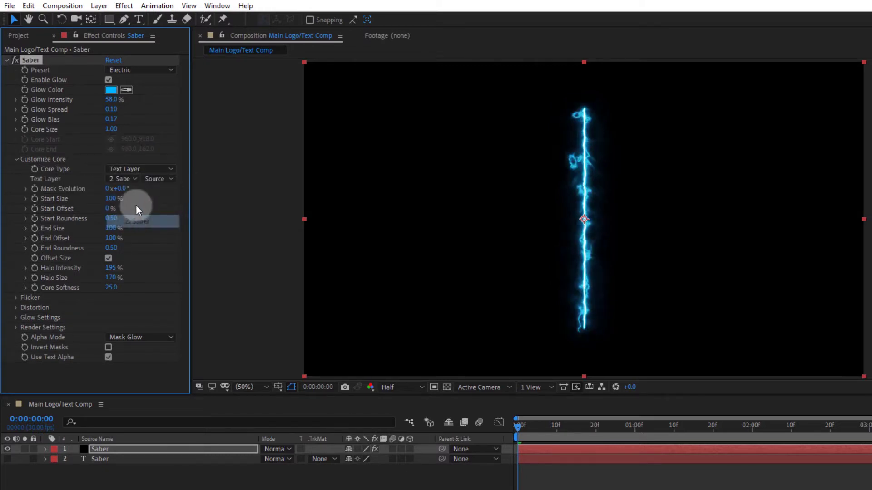
click(149, 181)
click(159, 216)
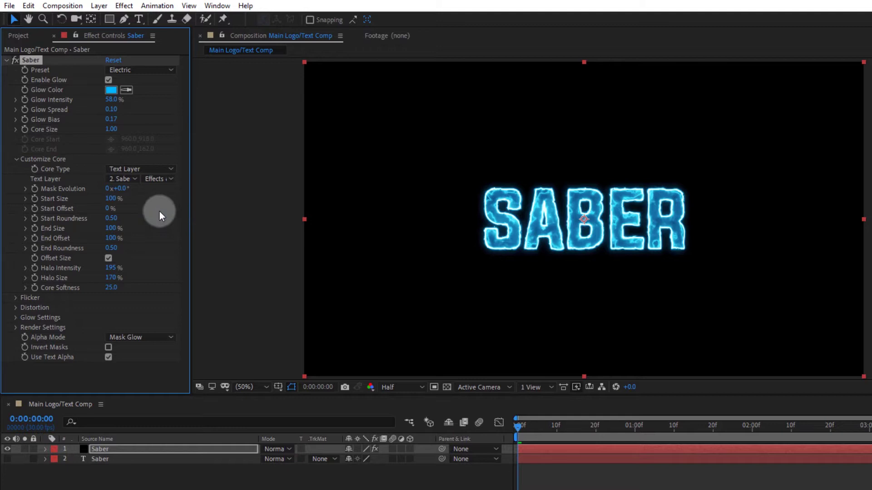
- Set the Saber core's Start Size to 0%
click(238, 222)
key(h)
drag(514, 264, 239, 261)
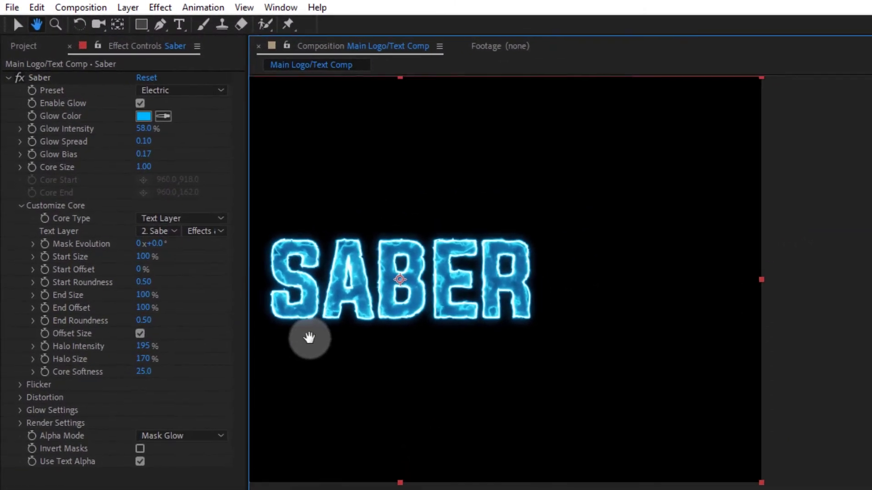
key(v)
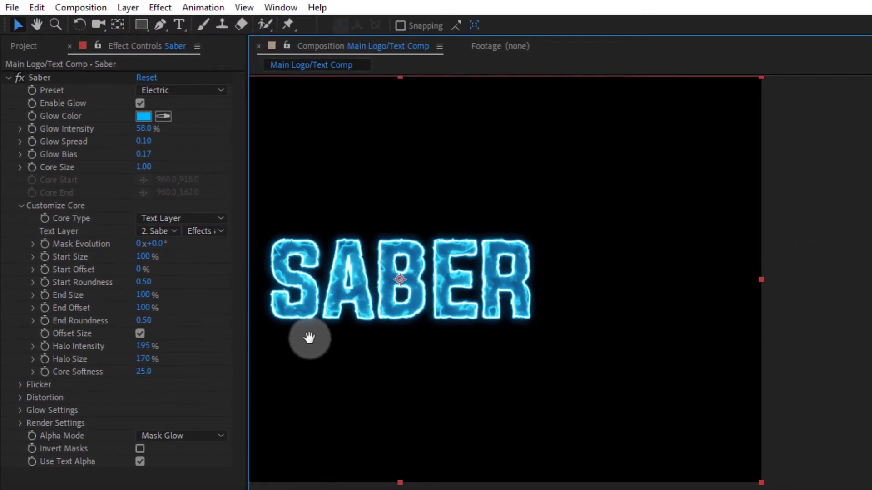
click(142, 257)
text(0)
key(Return)
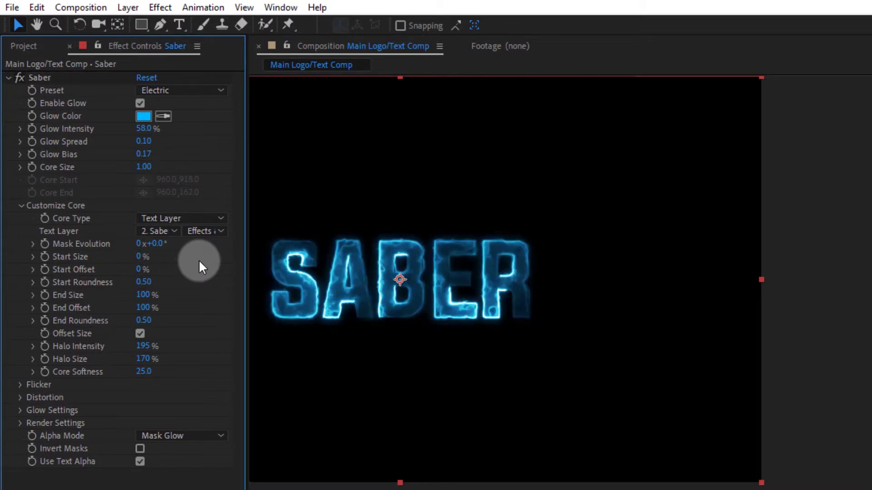
- Try the Enable Masks alpha mode on the Saber effect and return it to Mask Glow
click(198, 435)
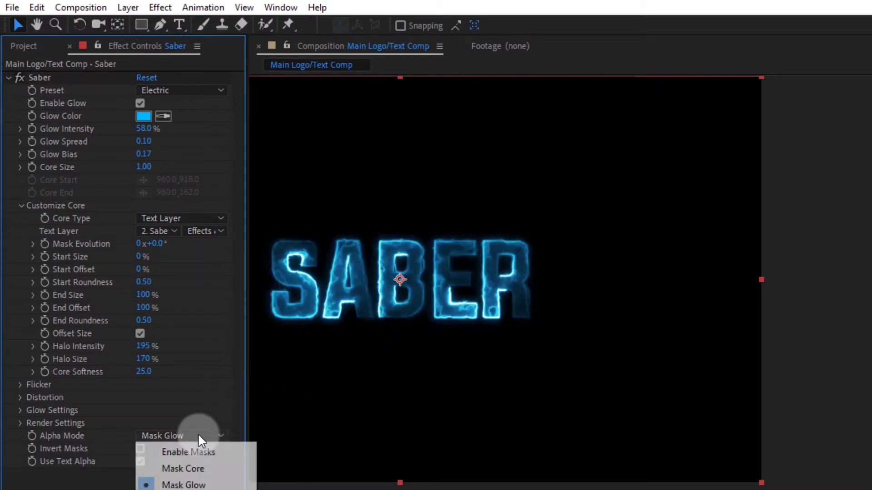
click(190, 449)
click(195, 435)
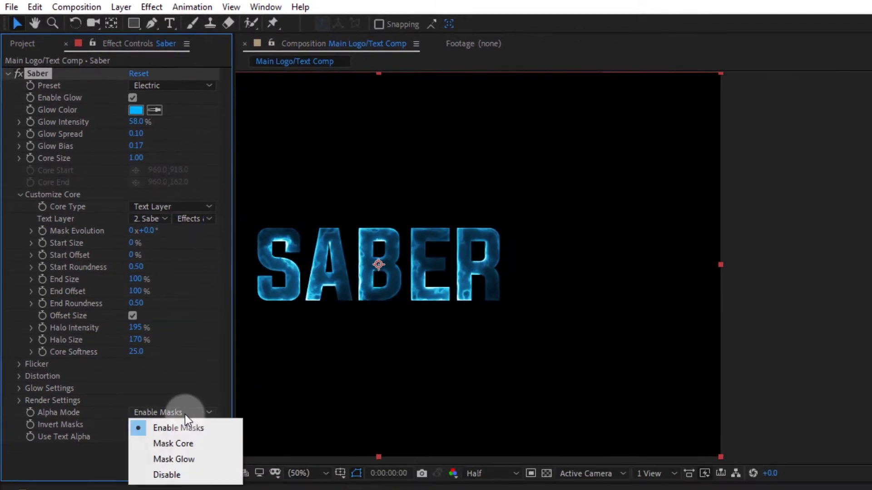
click(201, 484)
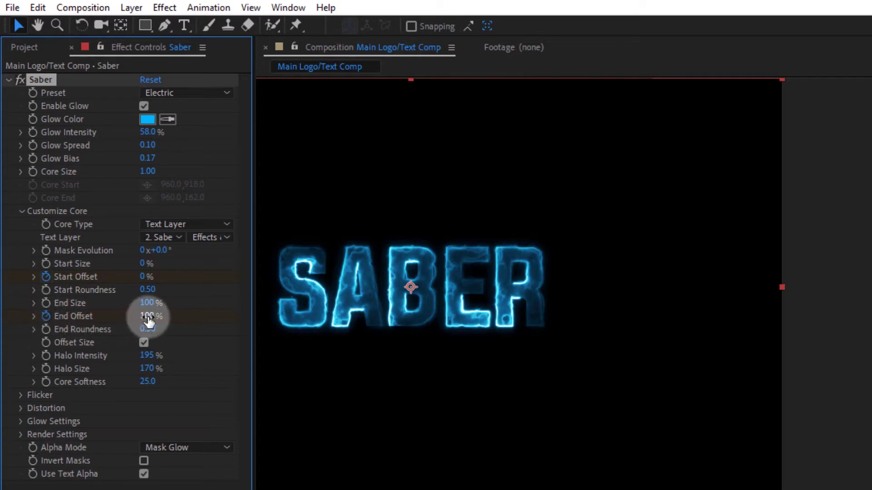
- Keyframe the Saber core's Start Offset and End Offset at 0% on the first frame and reveal the solid's keyframes
drag(148, 320, 39, 313)
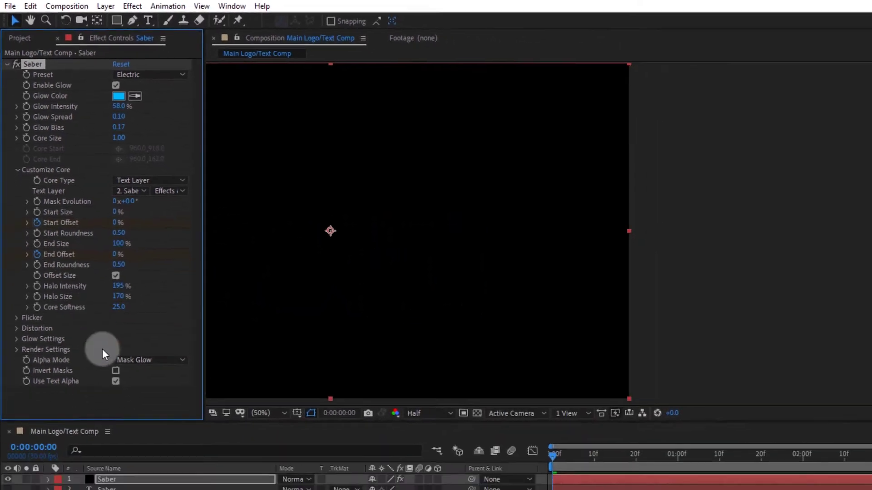
click(119, 480)
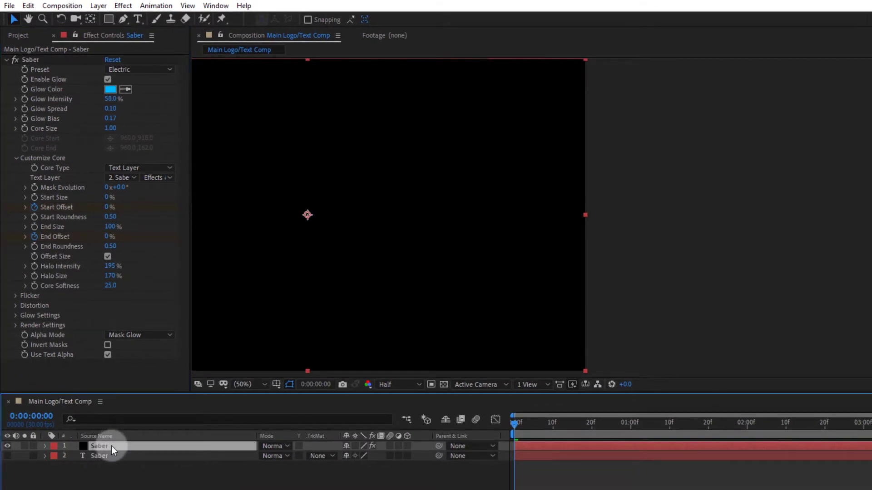
key(u)
- At 0:00:02:00, keyframe both Start Offset and End Offset at 100%
key(h)
drag(382, 311, 565, 379)
key(v)
drag(519, 424, 617, 437)
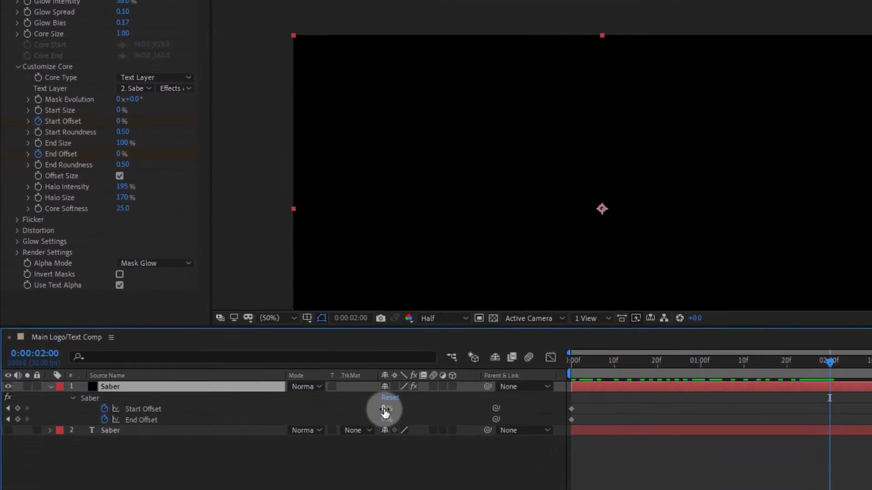
drag(346, 466, 365, 467)
drag(409, 404, 468, 403)
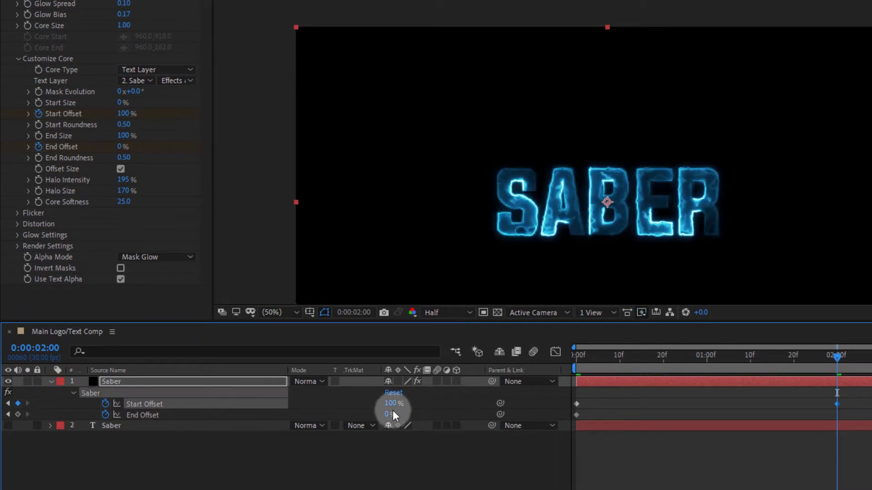
drag(387, 414, 472, 414)
- Move both Start Offset keyframes 16 frames forward in time and preview the text animation
drag(844, 358, 729, 367)
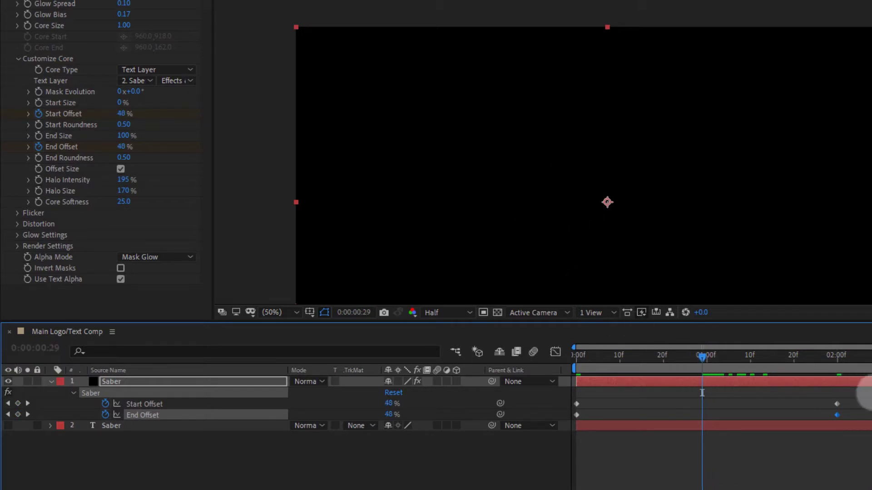
drag(871, 393, 555, 416)
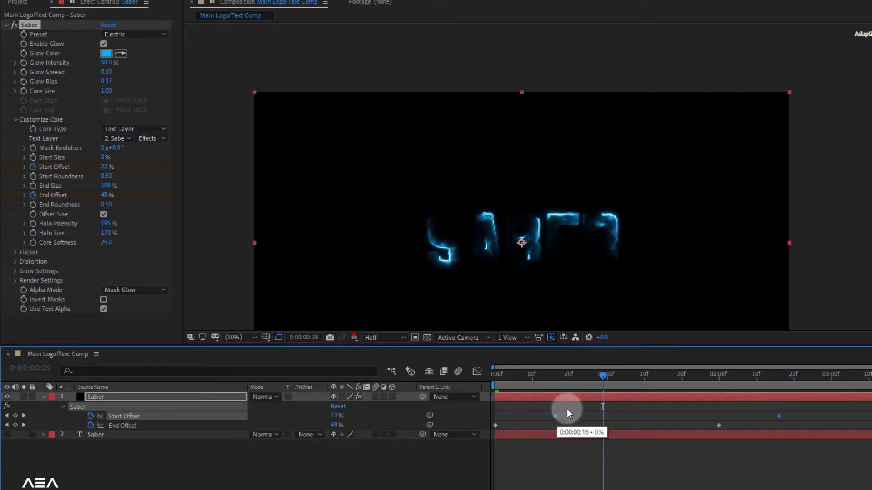
drag(609, 376, 483, 384)
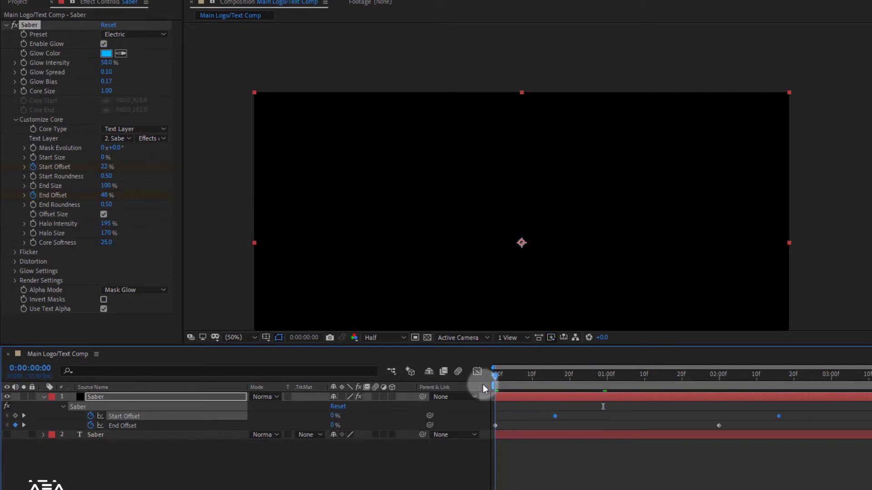
key(space)
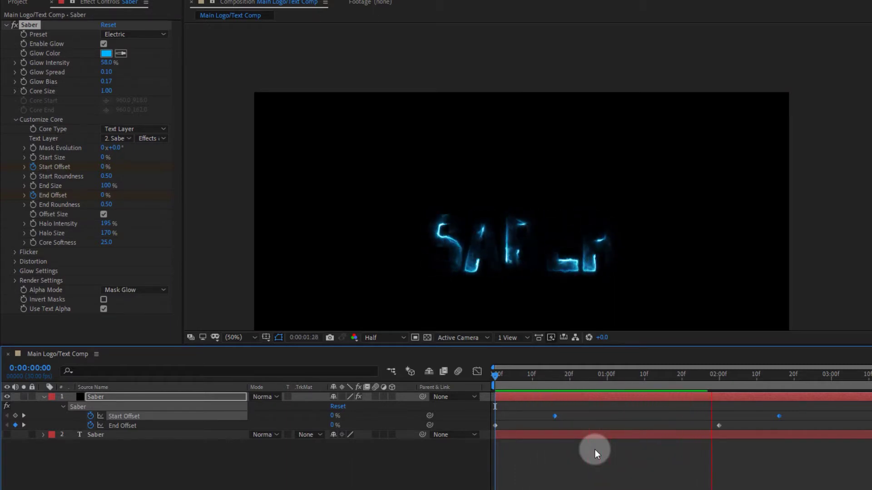
key(space)
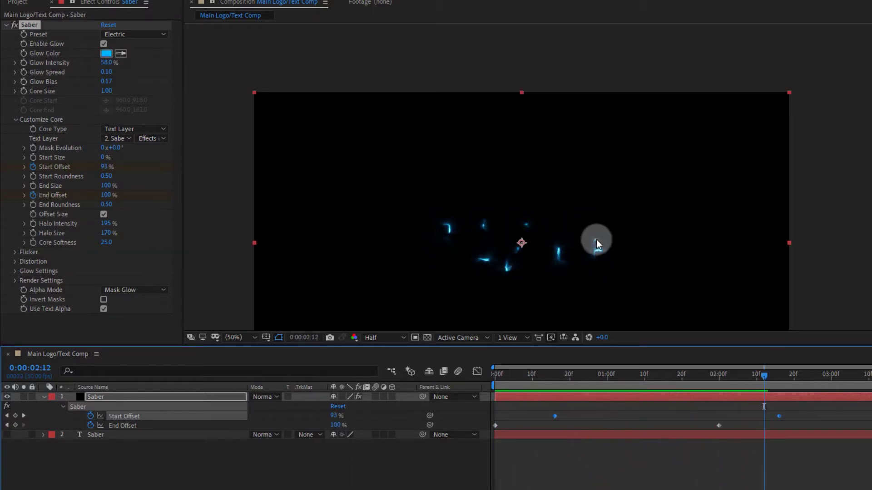
drag(765, 378, 629, 389)
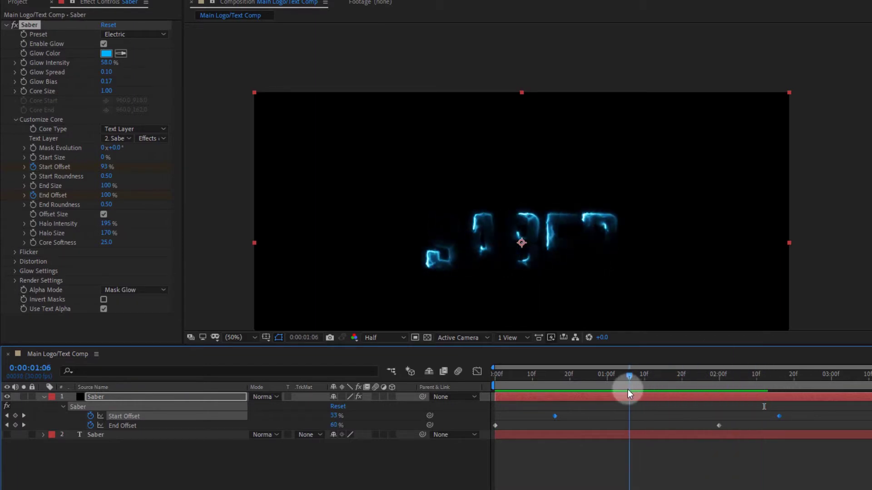
- Collapse the Saber effect's settings and duplicate the Saber solid layer
click(823, 219)
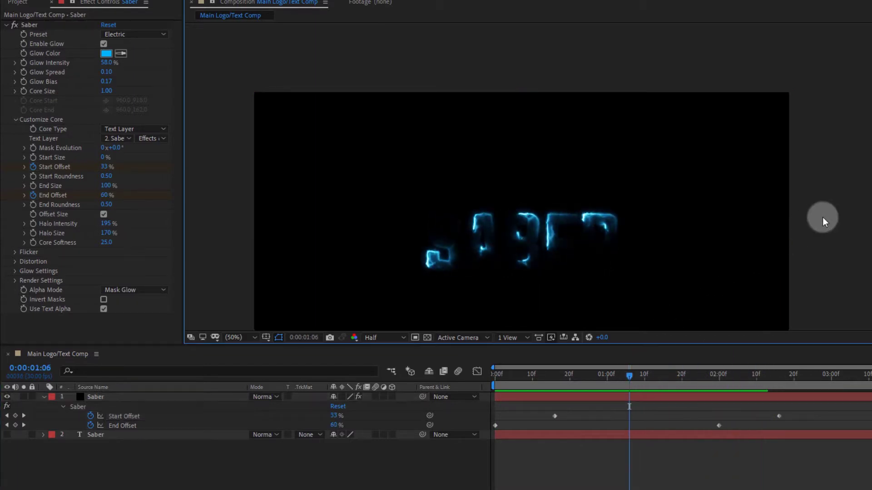
drag(822, 217, 856, 149)
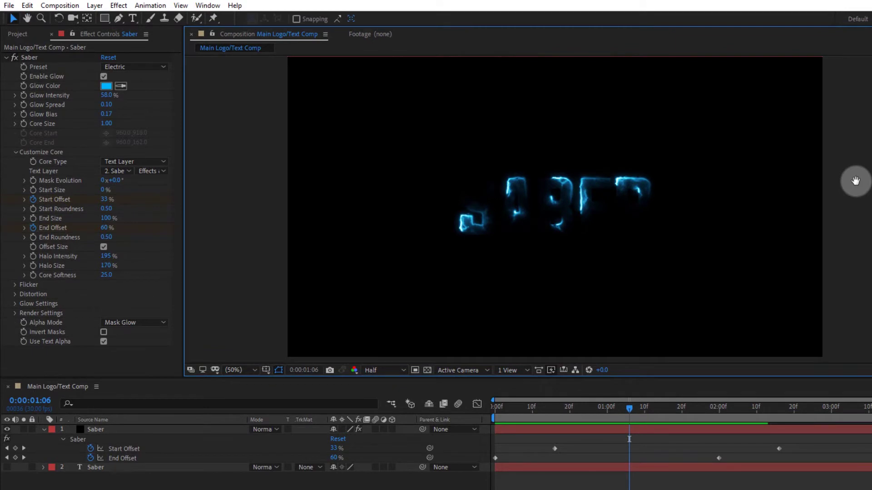
drag(856, 182, 863, 177)
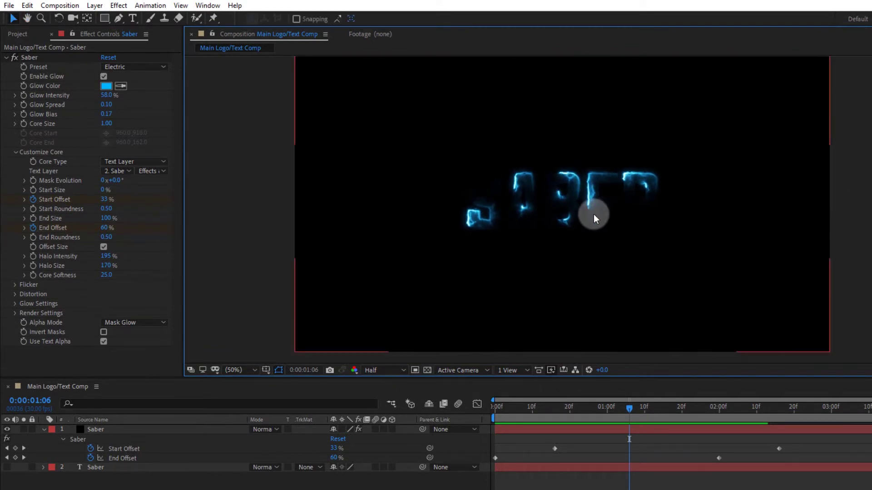
click(216, 220)
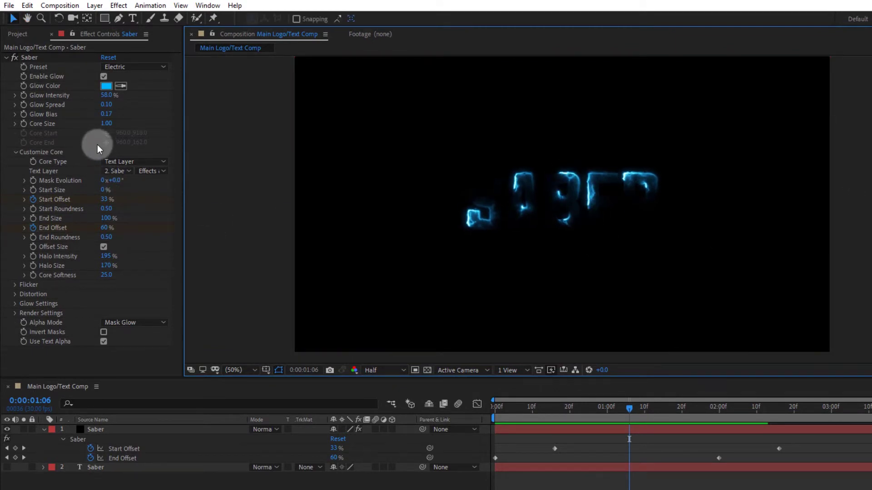
click(15, 153)
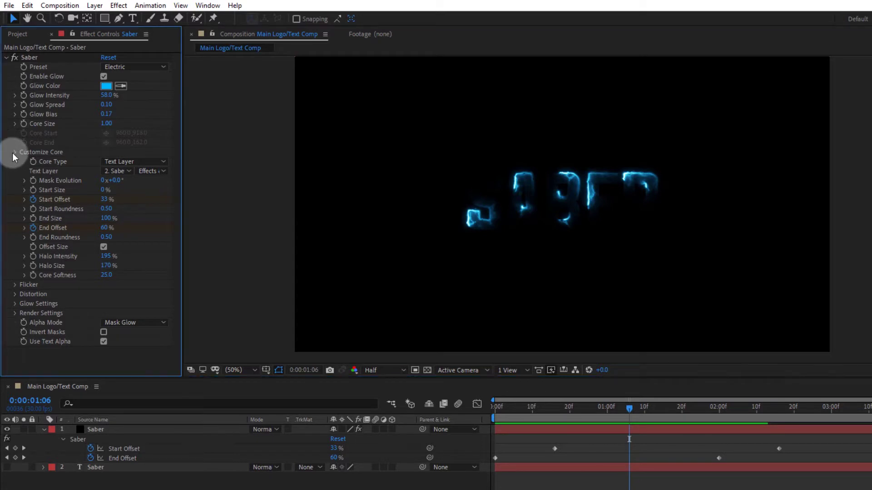
click(6, 58)
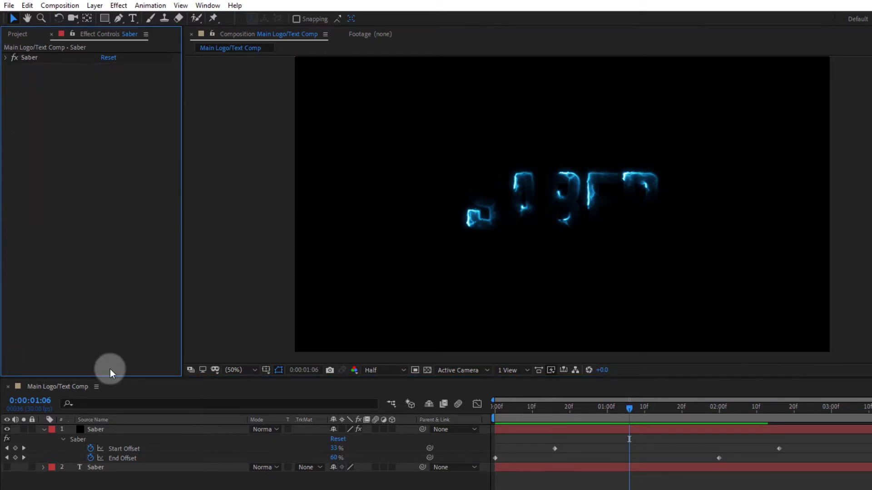
click(95, 430)
key(ctrl+d)
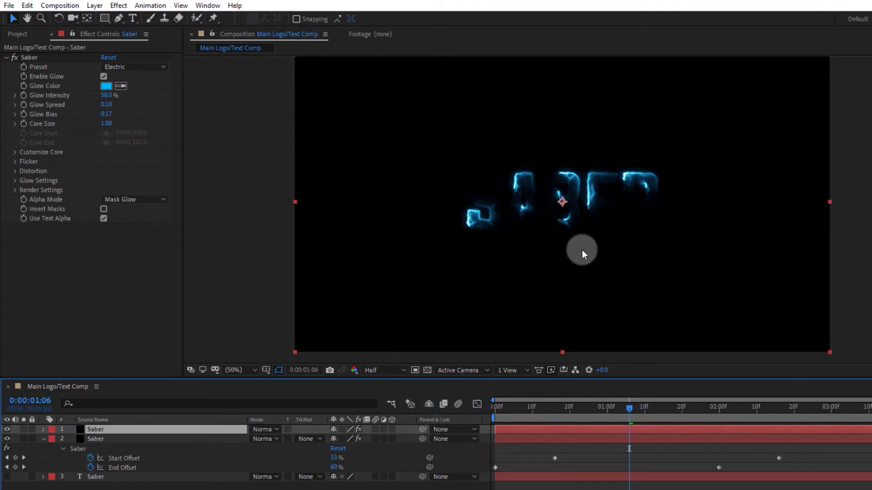
- Set the duplicated Saber layer's Mask Evolution to 166° in its core settings
key(space)
drag(582, 250, 386, 248)
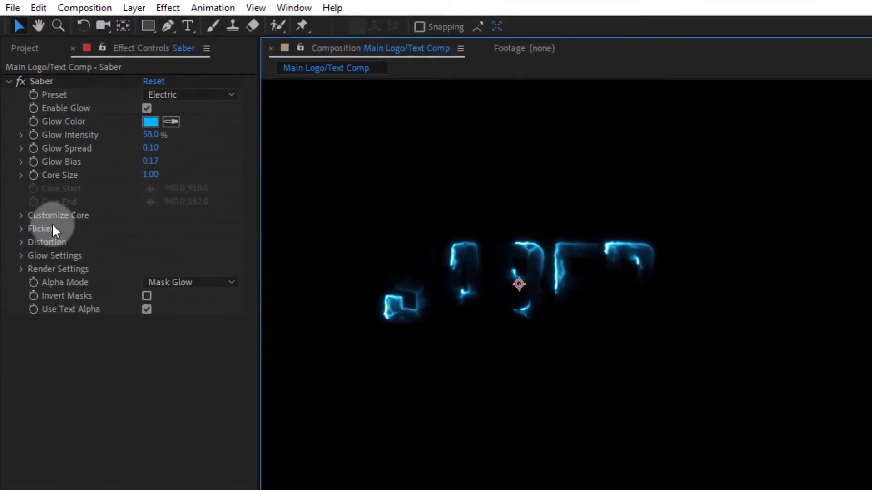
click(15, 152)
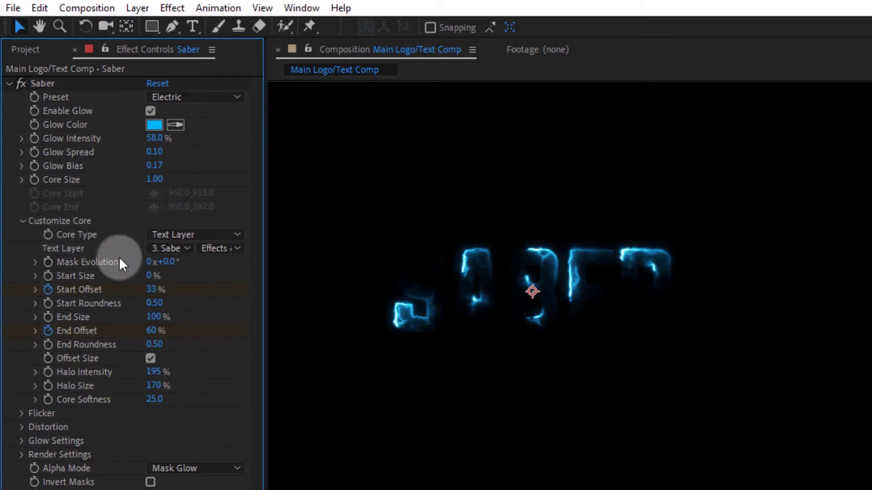
drag(169, 262, 303, 260)
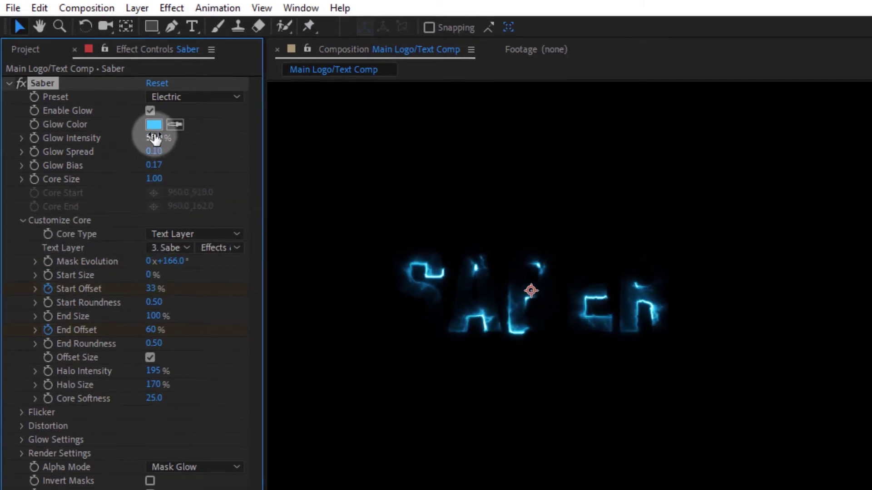
- Change the duplicated Saber layer's Glow Color to a yellow-orange, about FFBA01
click(154, 124)
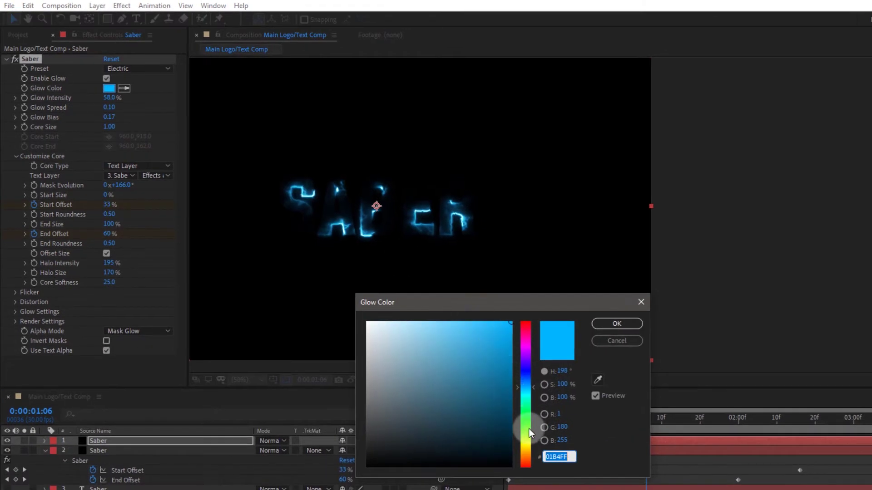
drag(529, 428, 535, 450)
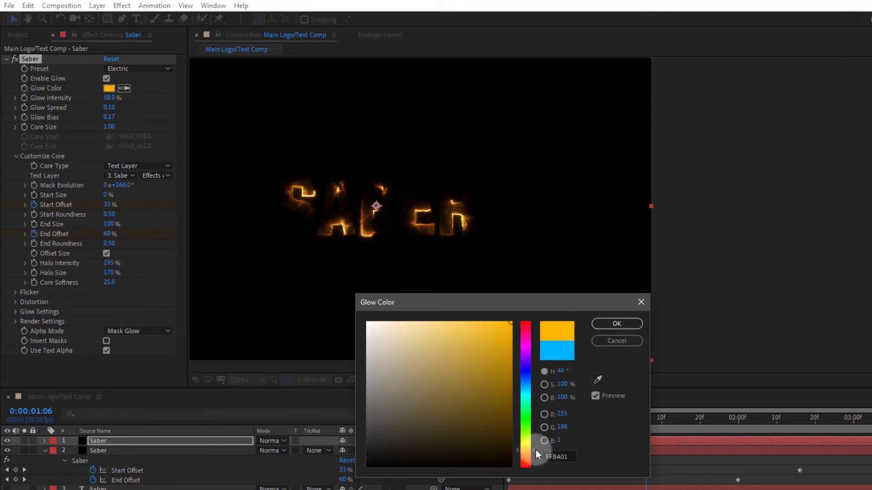
click(601, 322)
- Set both Saber solid layers' blending mode to Add and fine-tune the upper layer's Mask Evolution
click(181, 444)
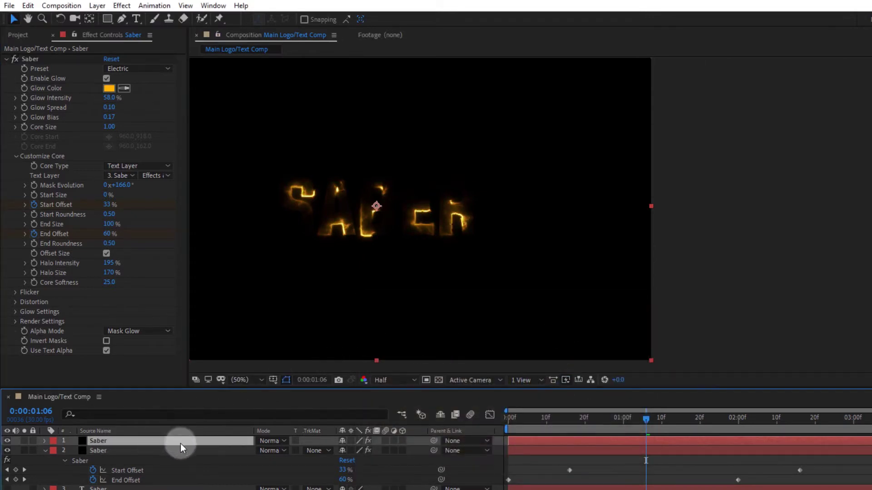
click(271, 441)
click(329, 237)
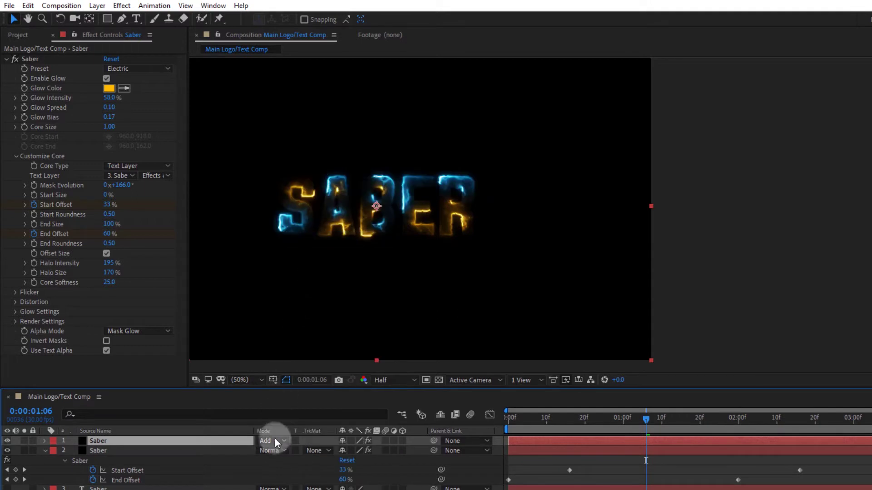
click(277, 449)
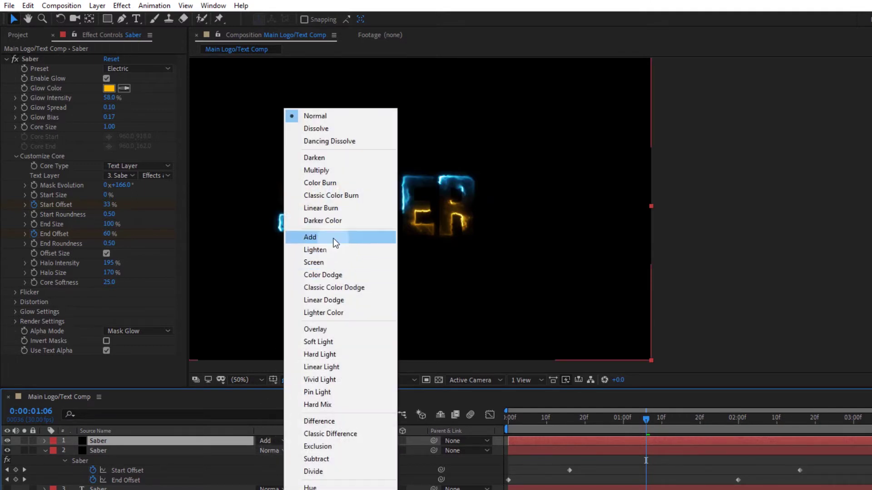
click(333, 237)
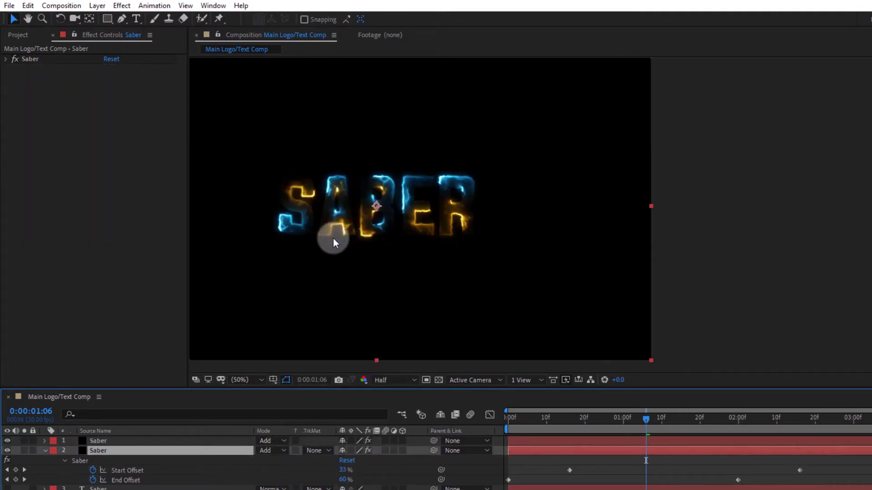
click(99, 441)
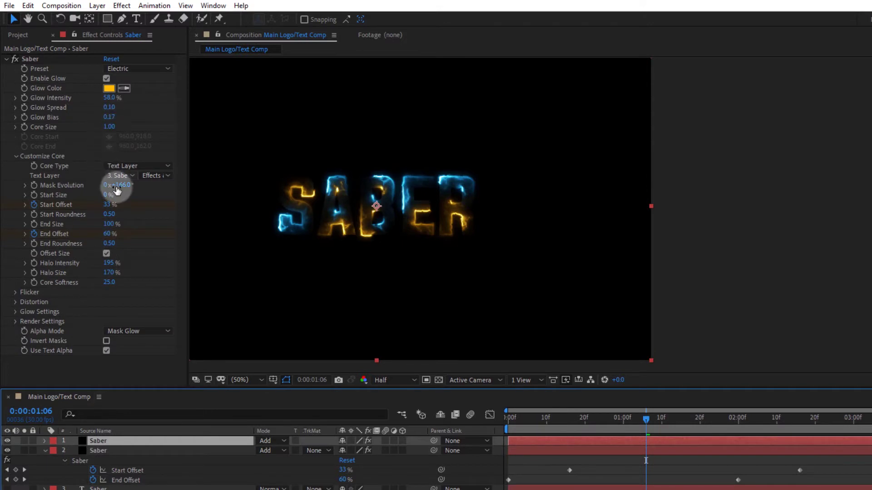
mouse_move(124, 185)
mouse_down()
mouse_move(137, 185)
mouse_move(121, 185)
mouse_up()
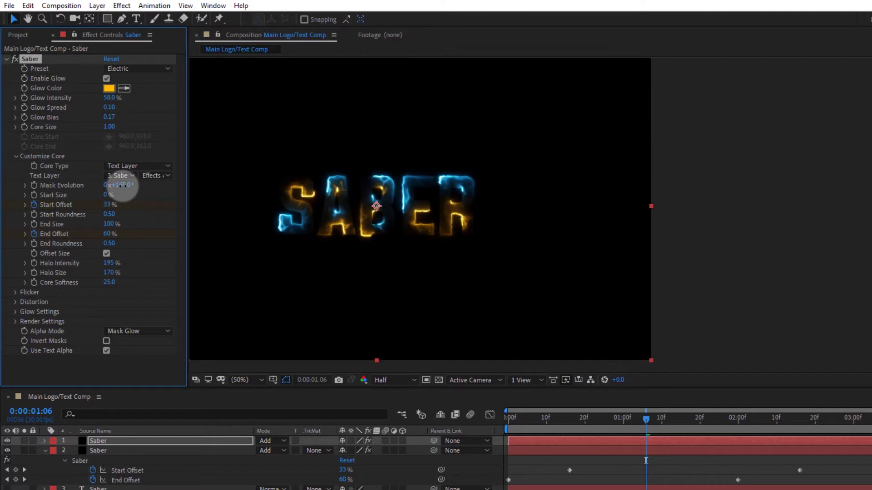
- Change the original Saber solid's Glow Color to cyan and scrub through the animation to preview both colours
click(99, 451)
click(41, 88)
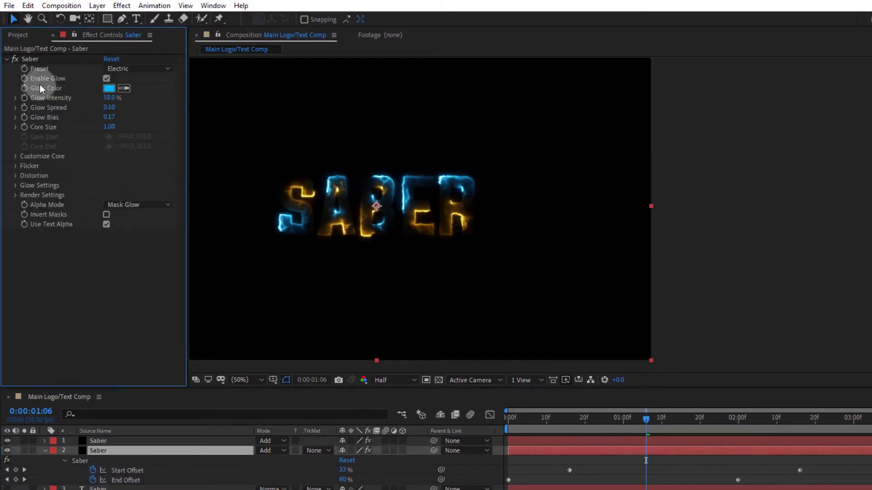
click(109, 88)
click(527, 348)
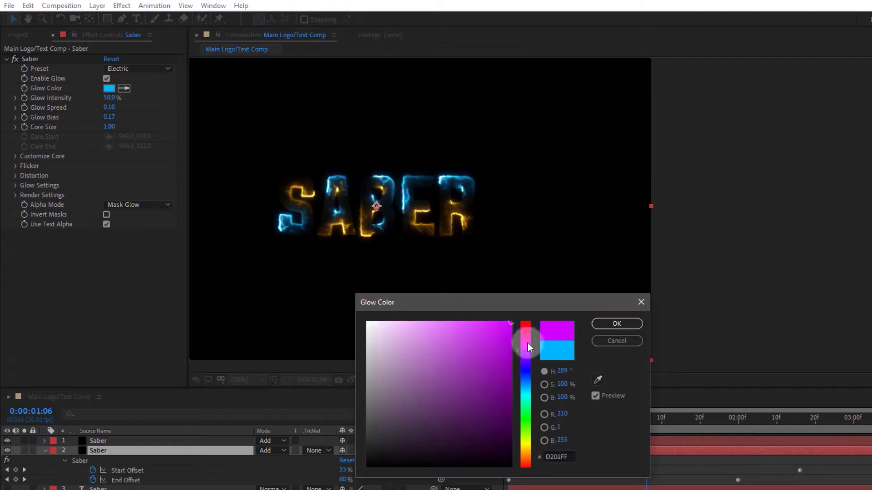
mouse_move(527, 346)
mouse_down()
mouse_move(528, 318)
mouse_move(527, 396)
mouse_up()
click(603, 323)
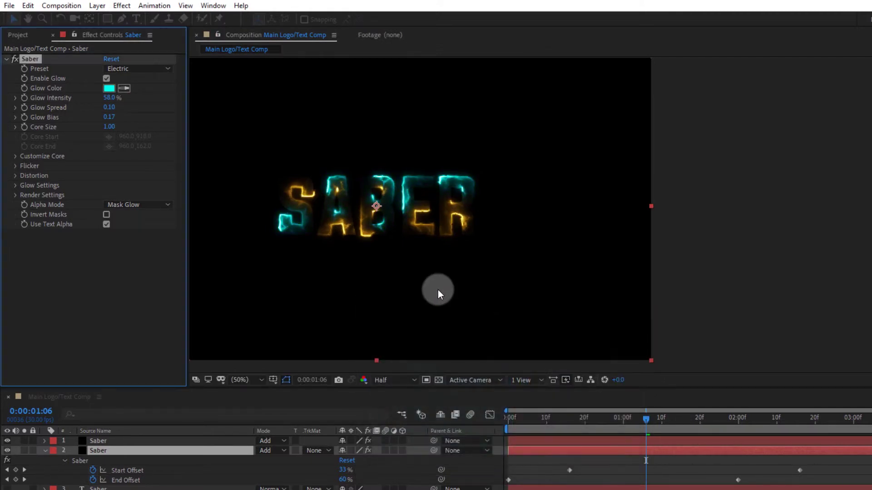
drag(579, 425, 642, 432)
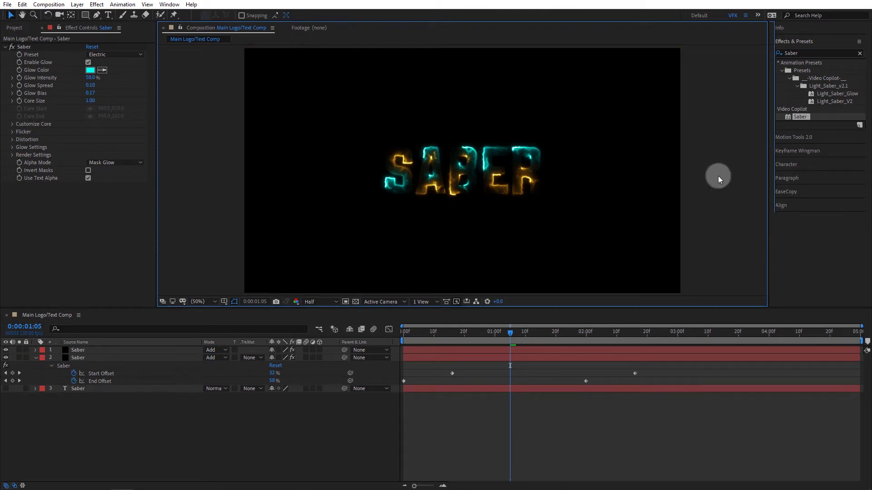
- Collapse the Effects & Presets list and the keyframed properties of the second Saber layer
click(799, 42)
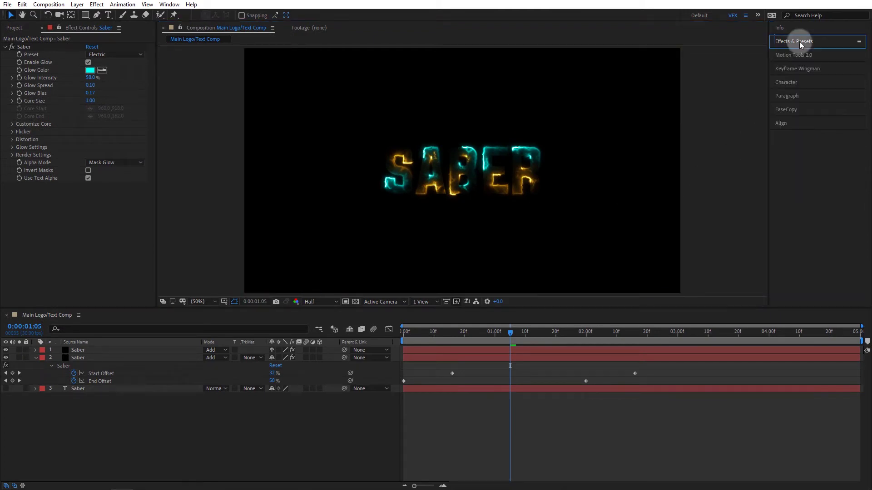
click(726, 158)
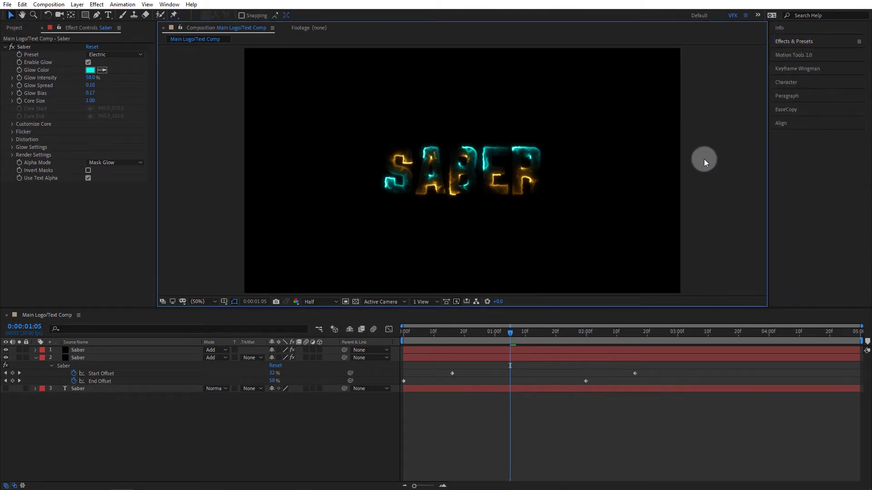
click(35, 358)
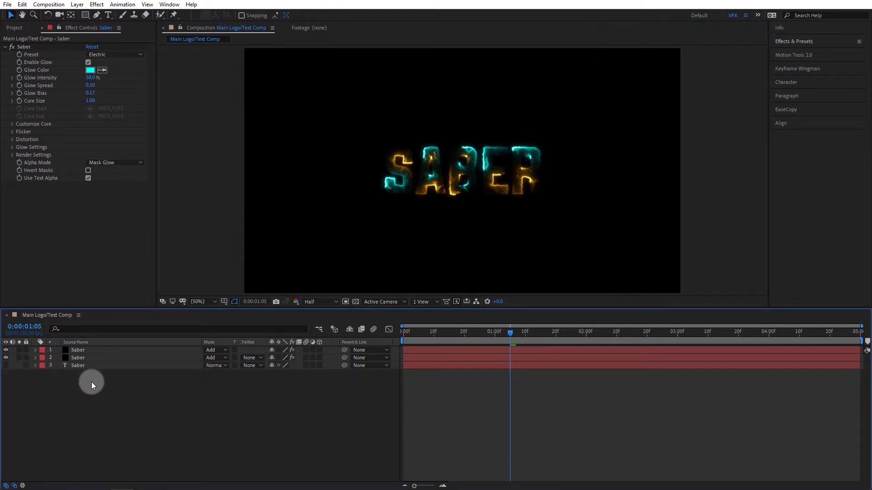
- Create a new composition named Main Comp and place its timeline before Main Logo/Text Comp
click(14, 27)
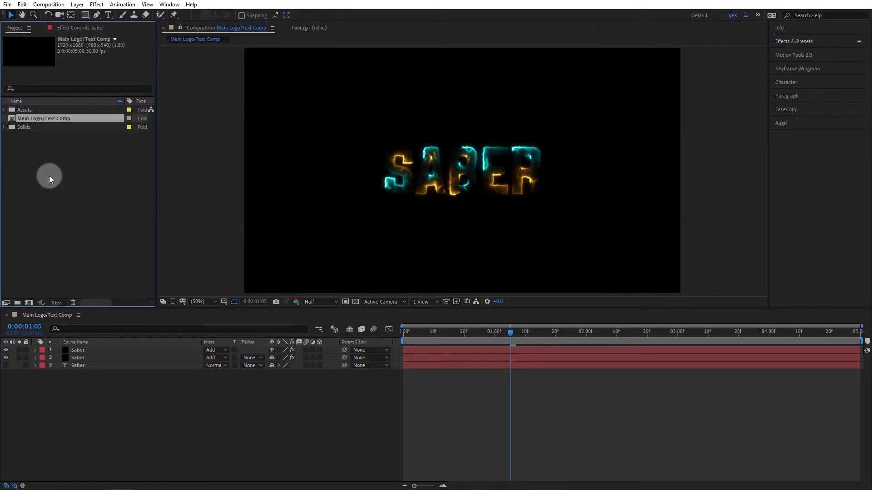
click(49, 175)
click(26, 304)
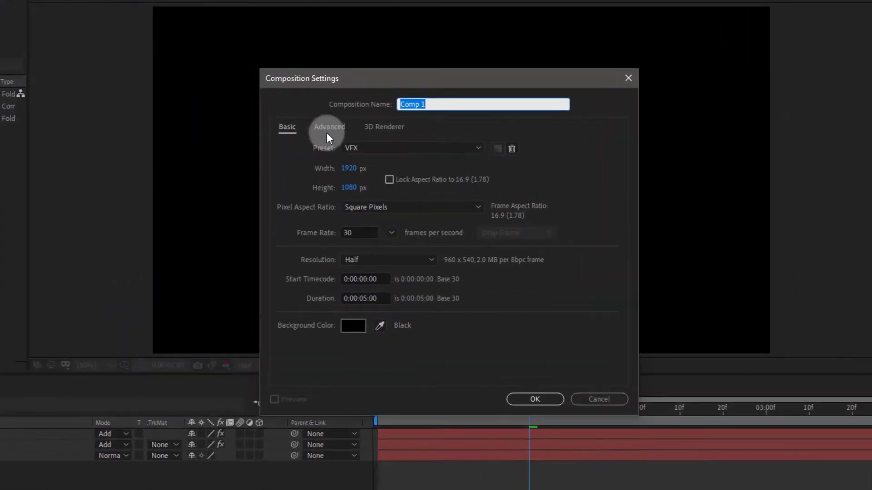
text(Main Com)
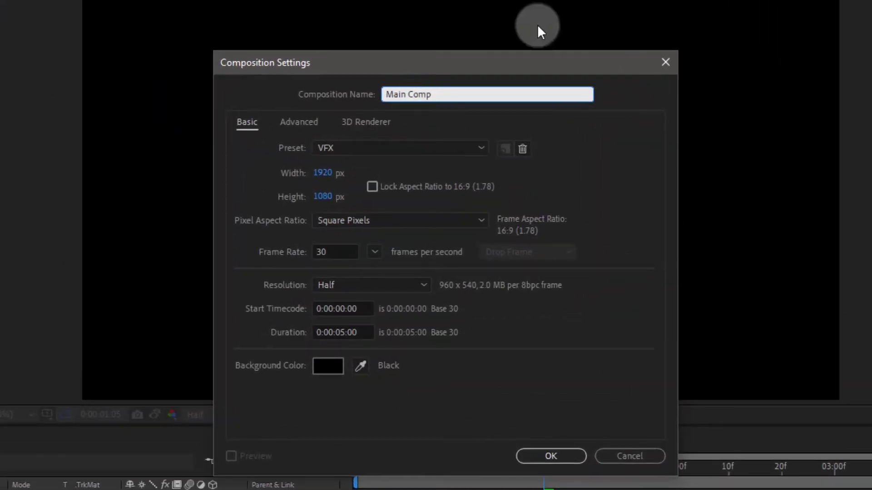
click(547, 456)
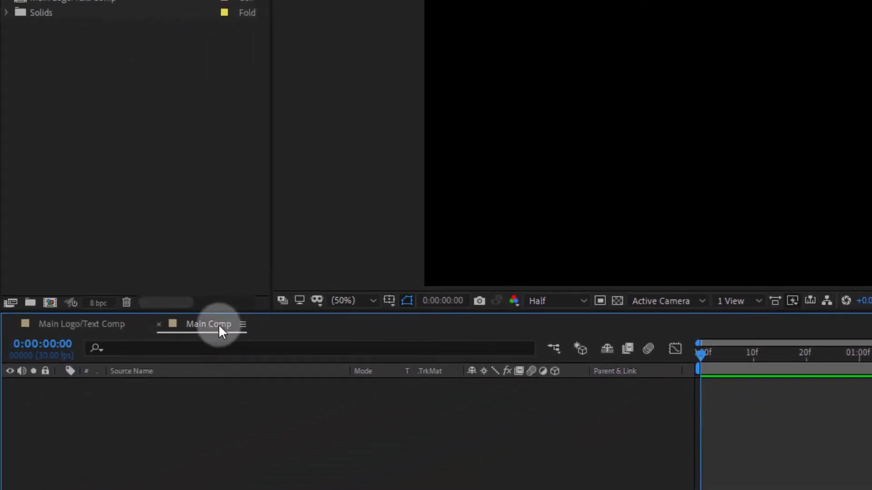
drag(127, 334, 86, 334)
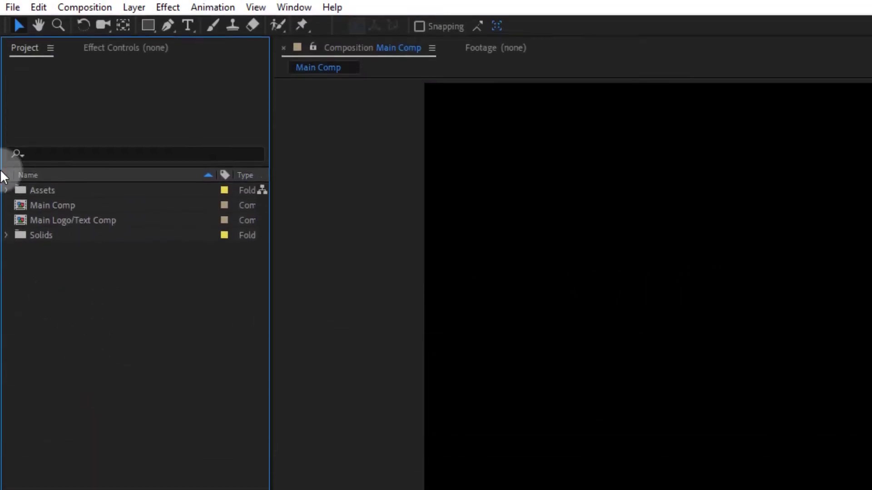
- Add BG.jpg from the Assets folder to Main Comp as a background layer
click(6, 190)
drag(60, 207, 73, 486)
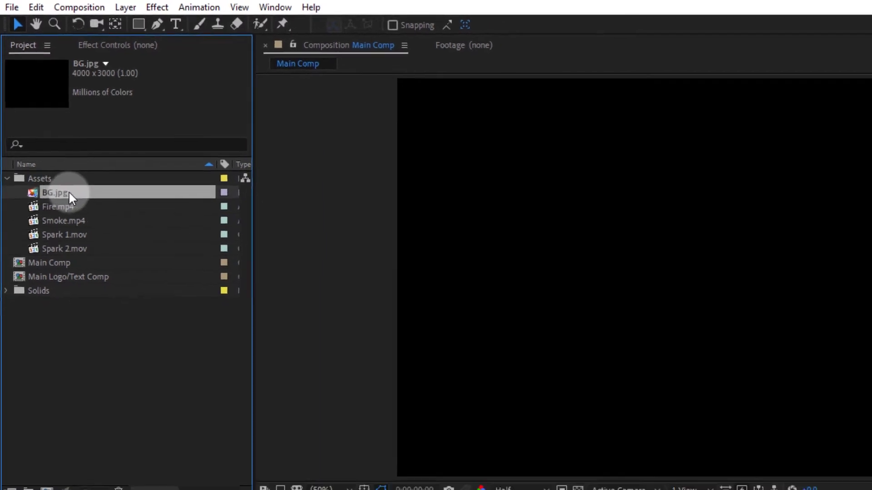
drag(53, 354, 63, 477)
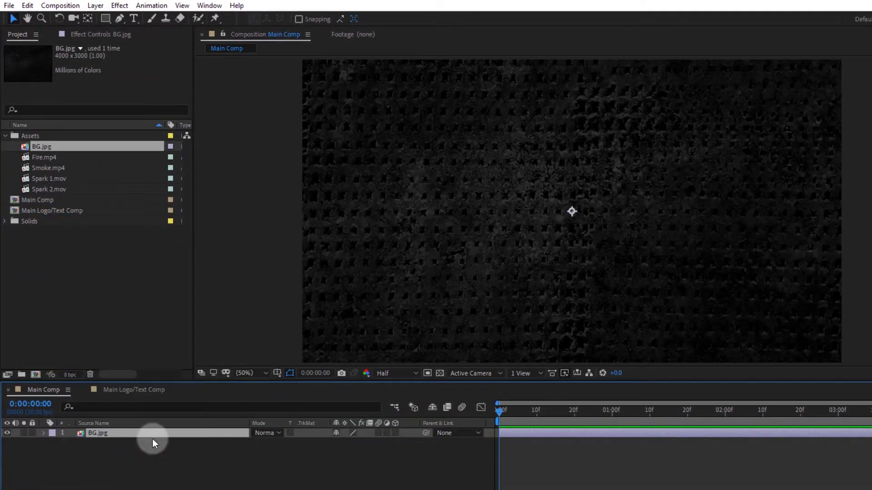
- Scale the BG.jpg layer down proportionally around its centre, keeping it larger than the composition frame, and deselect it
scroll(482, 249, down, 4)
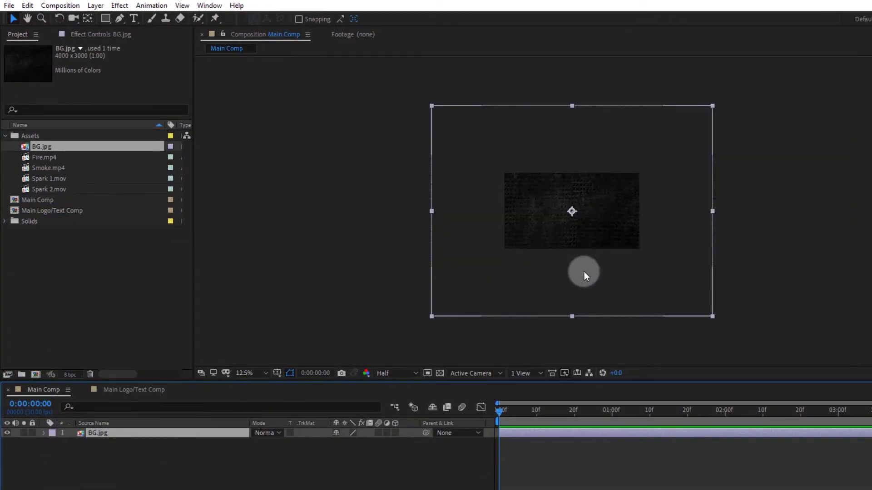
drag(712, 316, 670, 282)
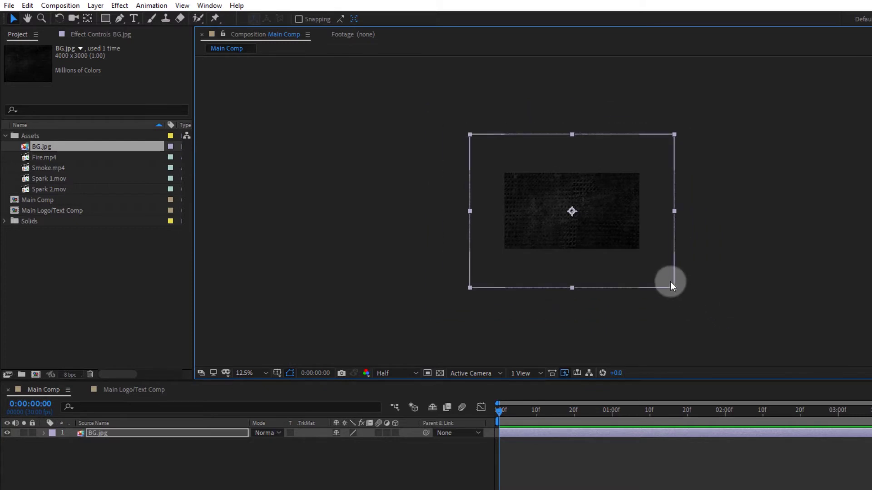
click(647, 303)
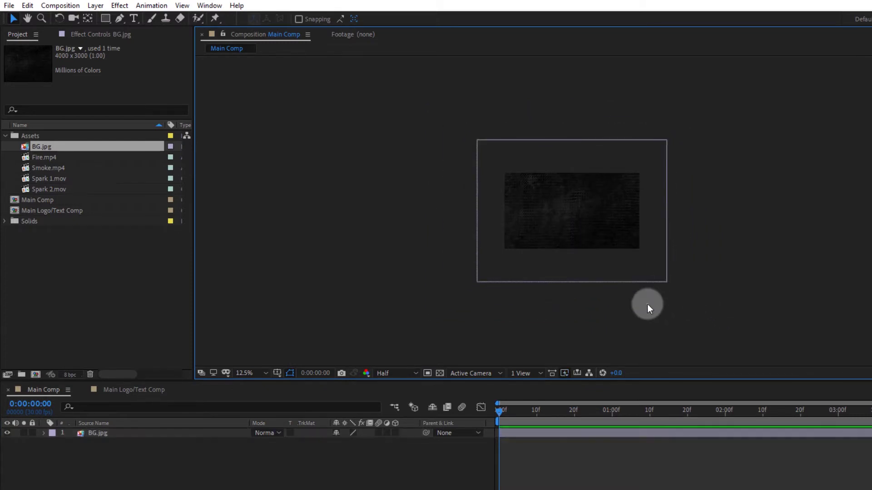
- Add Main Logo/Text Comp to Main Comp as a layer above BG.jpg
scroll(622, 252, up, 4)
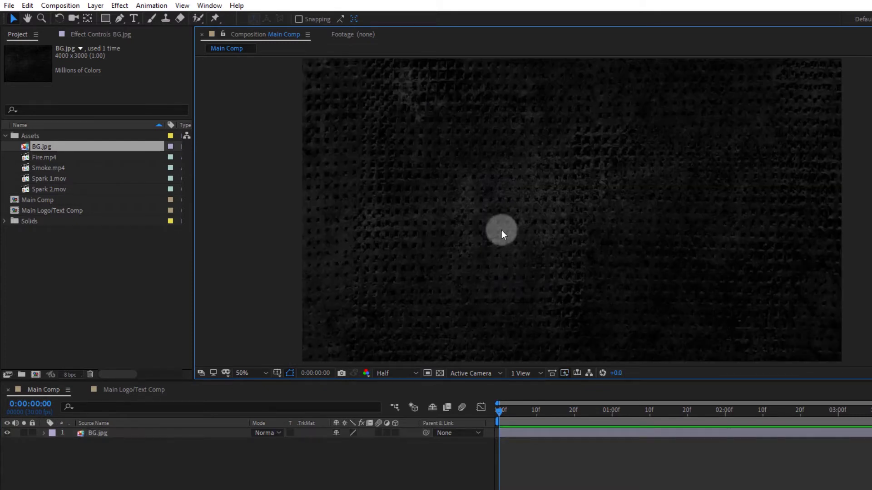
click(127, 248)
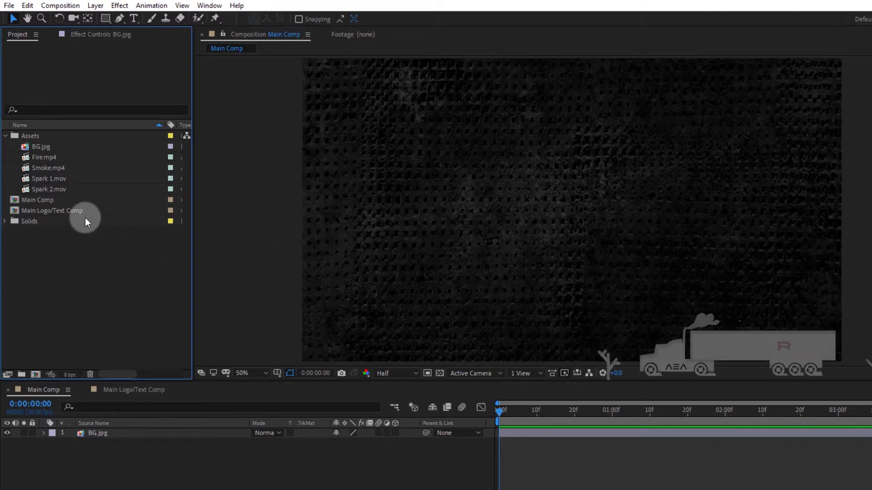
click(72, 211)
drag(72, 212, 114, 434)
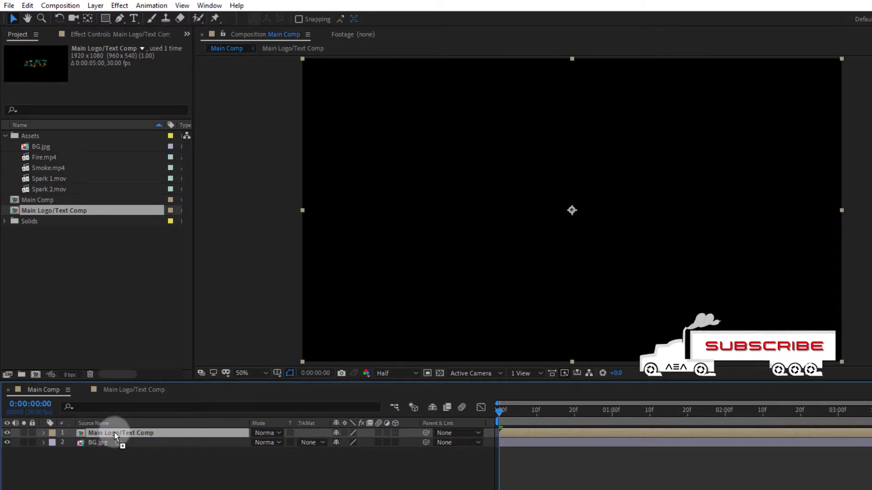
- Set the Main Logo/Text Comp layer's blending mode to Add and move the current time to 0:00:00:26
click(110, 472)
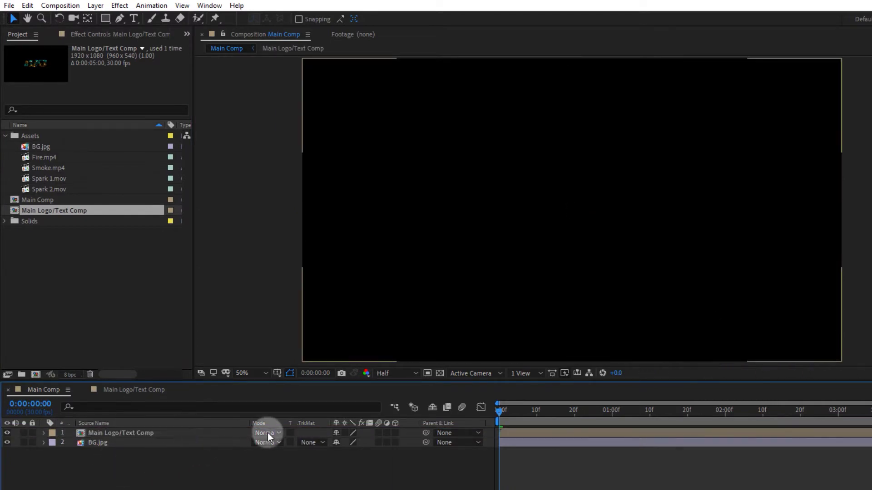
click(267, 433)
click(317, 235)
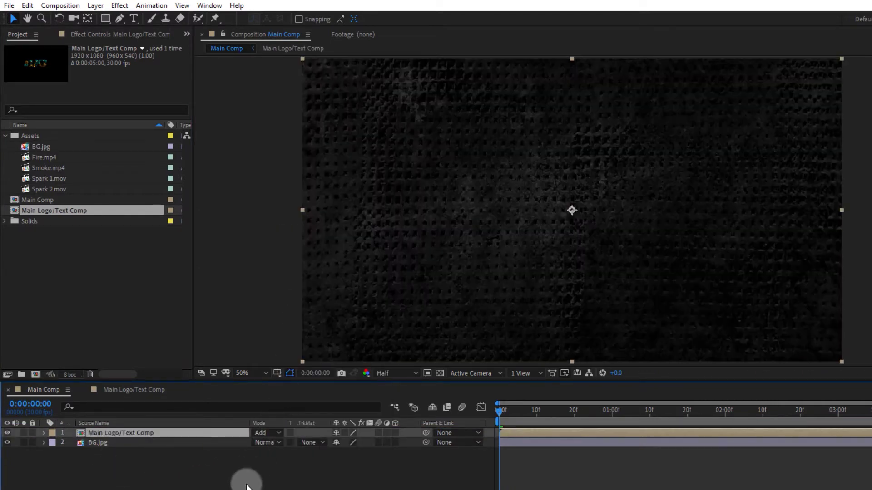
click(248, 483)
click(596, 415)
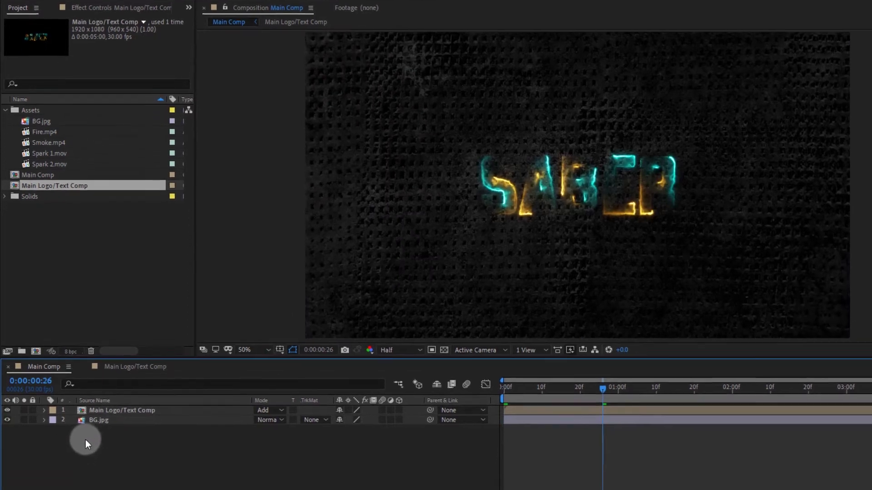
- Create a black 1920 x 1080 px solid named BG and place it beneath the BG.jpg layer
right_click(85, 462)
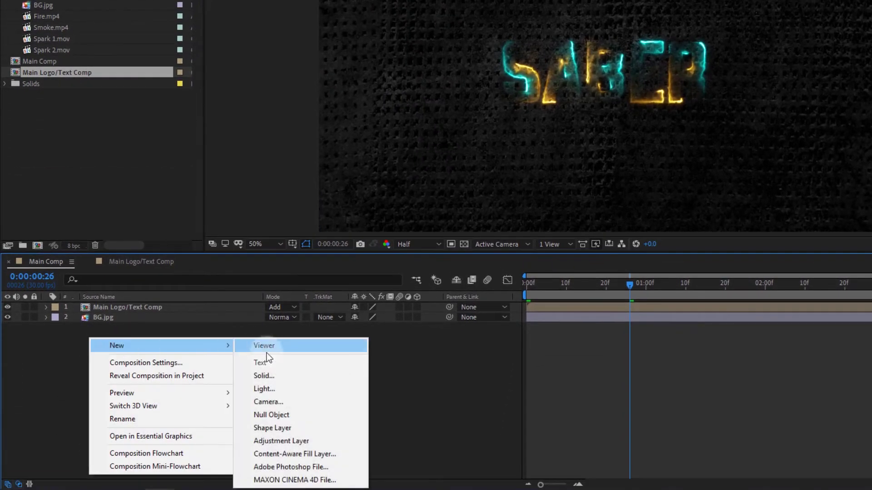
click(264, 376)
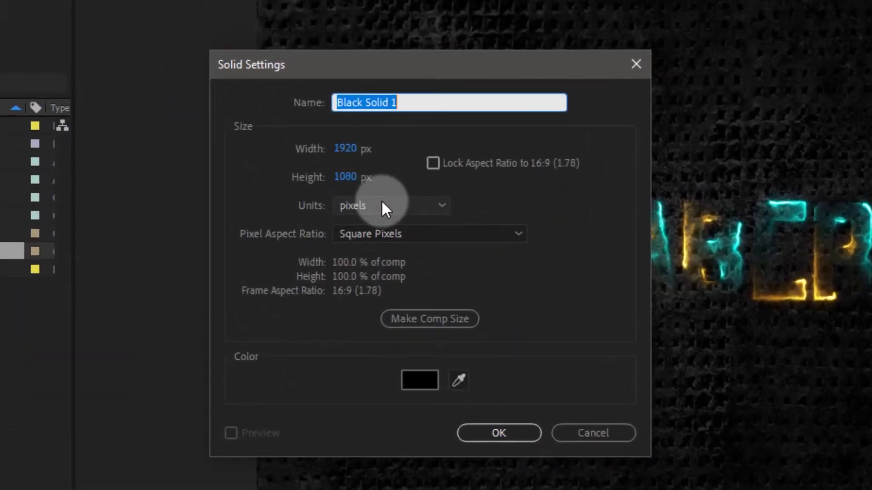
text(BG)
click(486, 425)
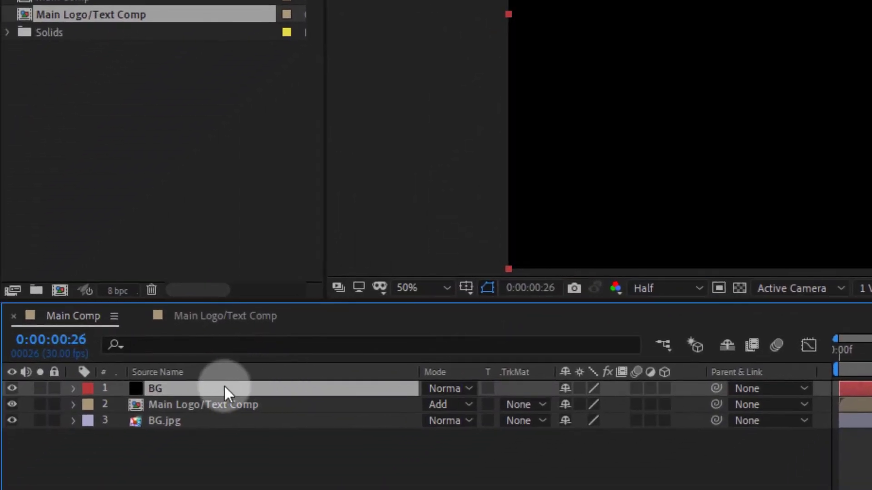
drag(224, 394, 217, 470)
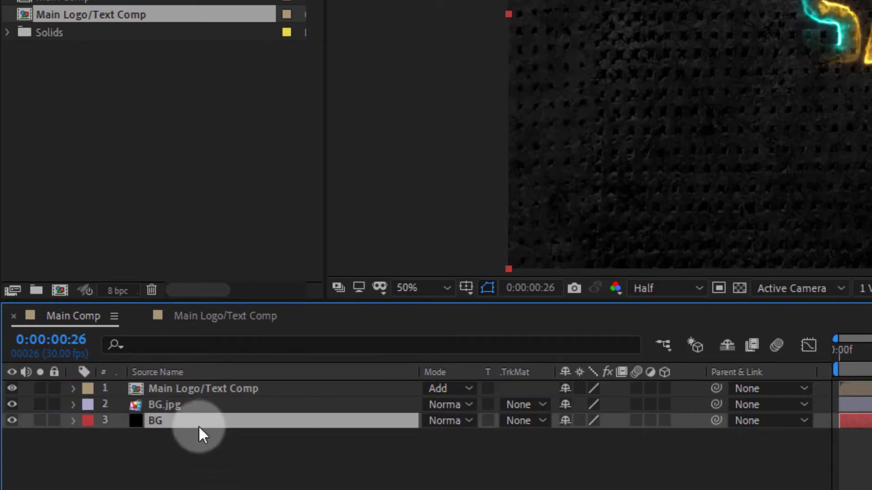
- Lower the BG.jpg layer's opacity to 54% and collapse its properties
click(186, 405)
key(t)
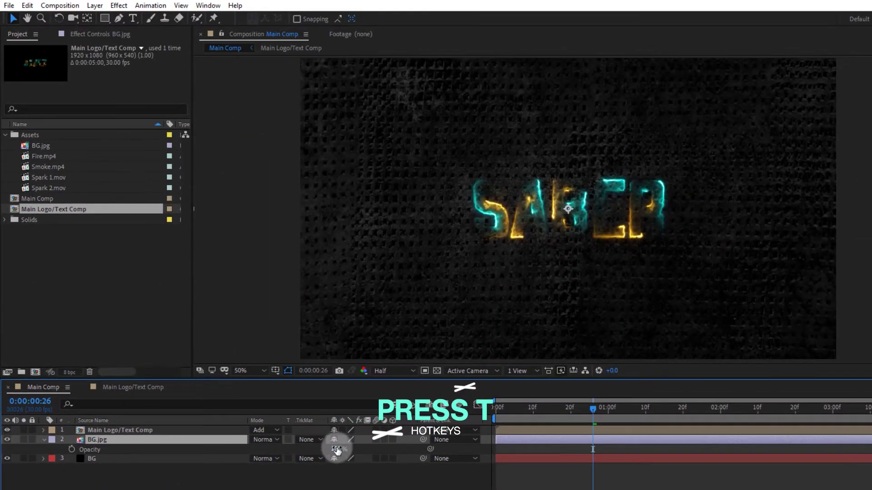
drag(432, 435, 406, 438)
drag(312, 451, 313, 457)
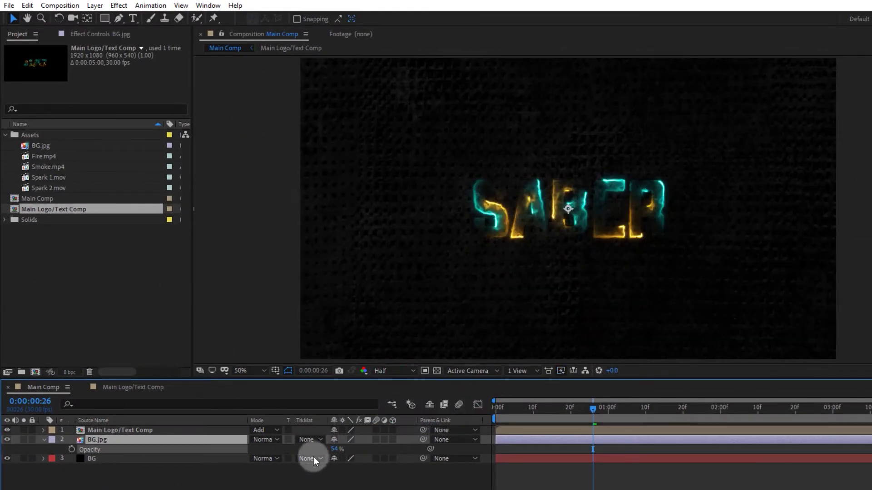
click(261, 484)
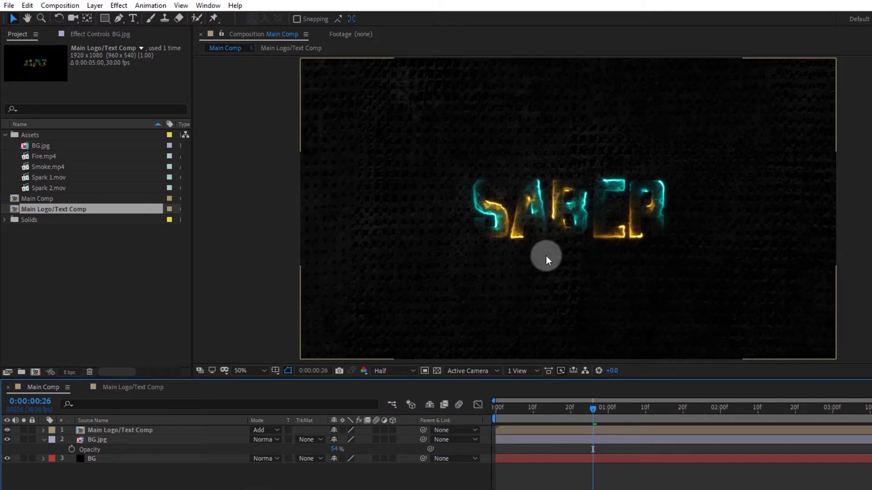
click(44, 442)
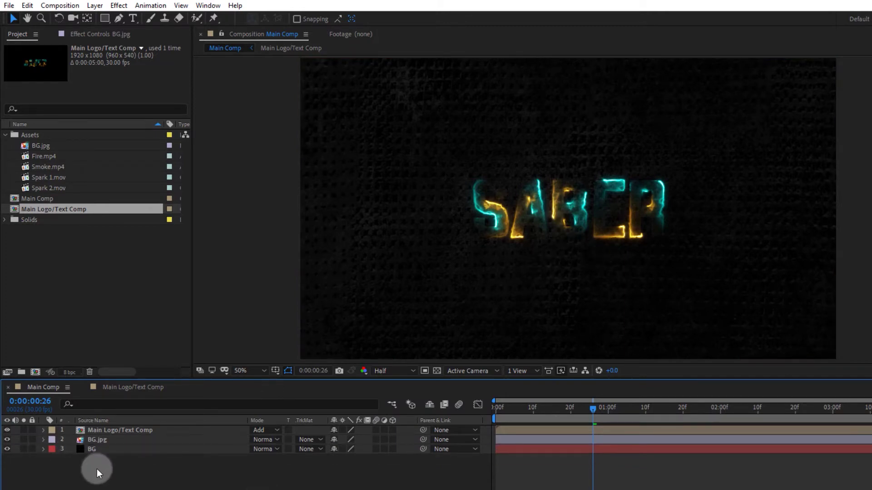
- Copy the Saber text layer from Main Logo/Text Comp into Main Comp, place it directly above BG.jpg, and make it visible
click(121, 390)
click(105, 448)
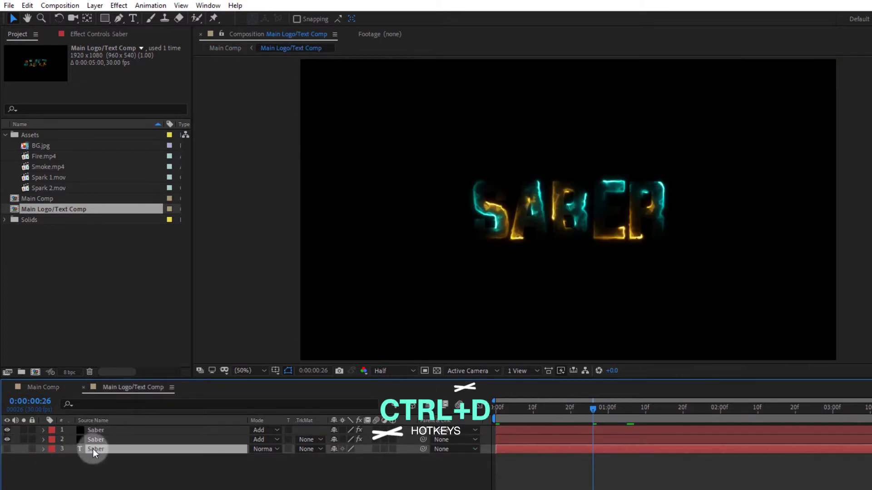
click(51, 387)
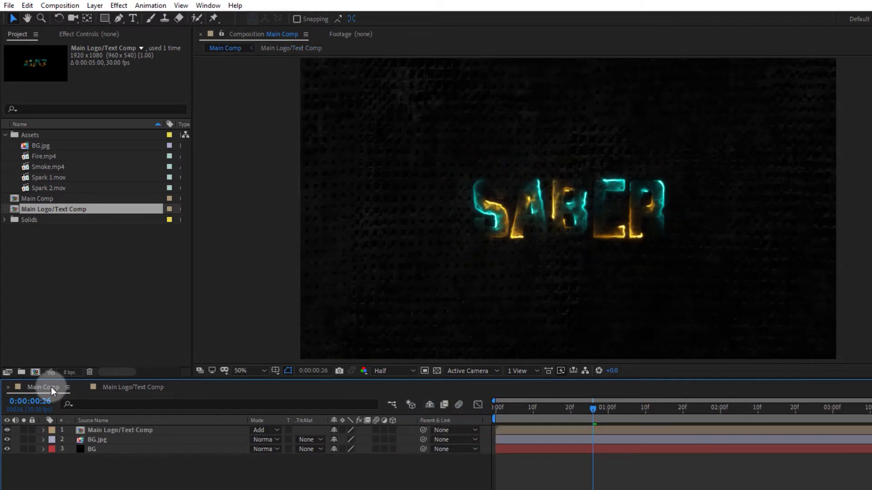
key(ctrl+v)
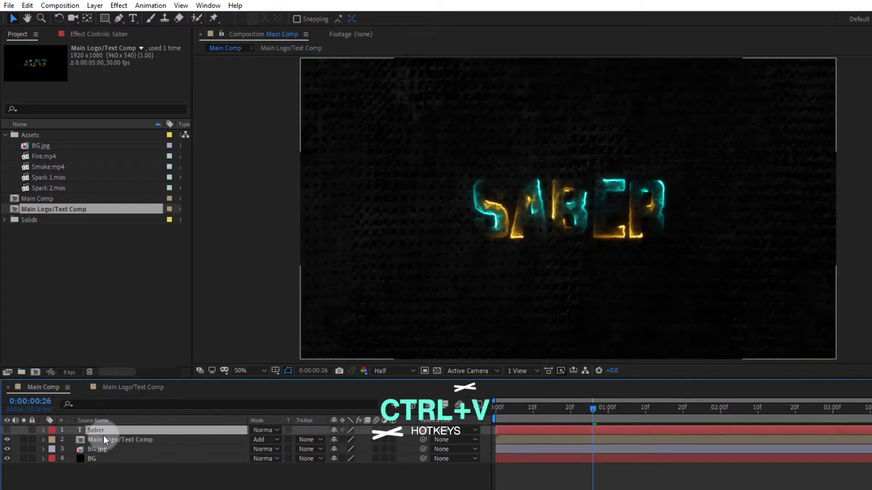
drag(104, 432, 103, 445)
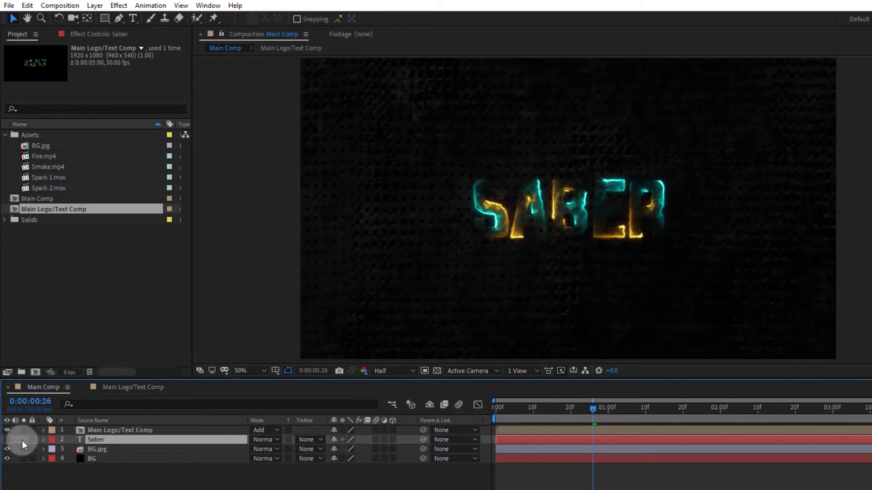
click(7, 440)
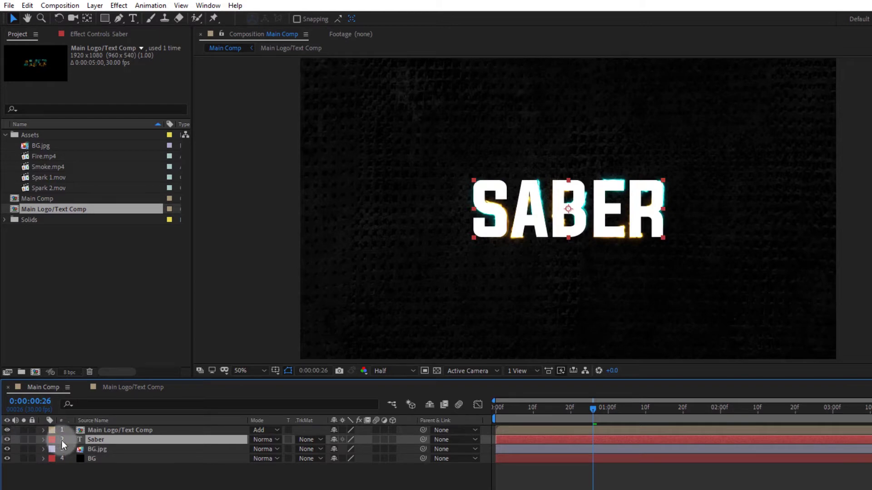
- Pre-compose the Saber text layer in Main Comp as Text Outline, moving all attributes into the new composition
right_click(100, 441)
click(135, 396)
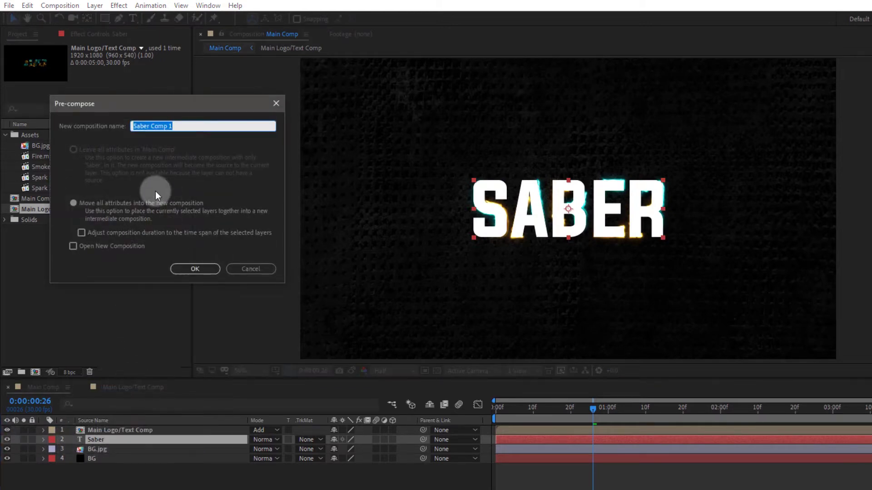
text(Text Outline)
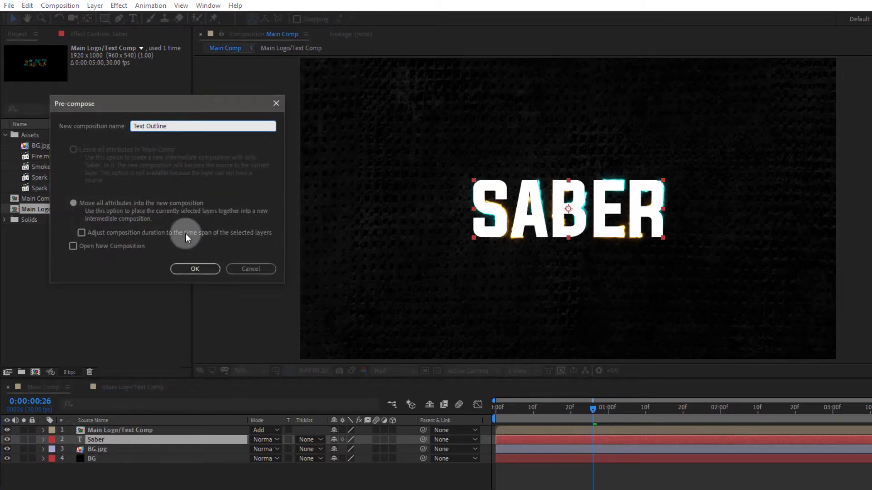
click(189, 268)
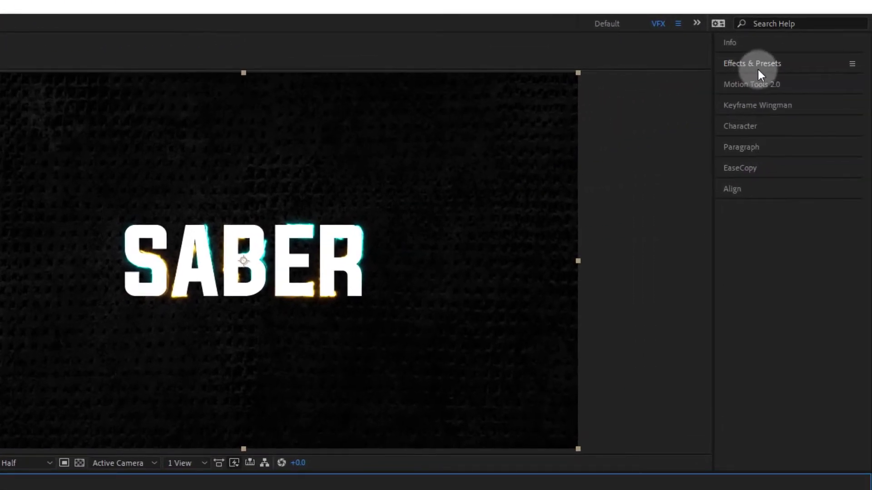
- Find the Fill effect and apply it to the Text Outline layer
click(871, 53)
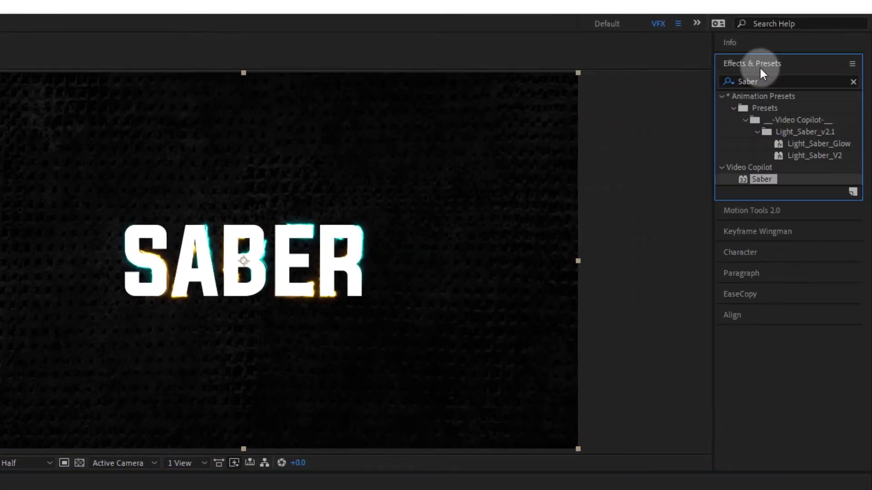
click(719, 81)
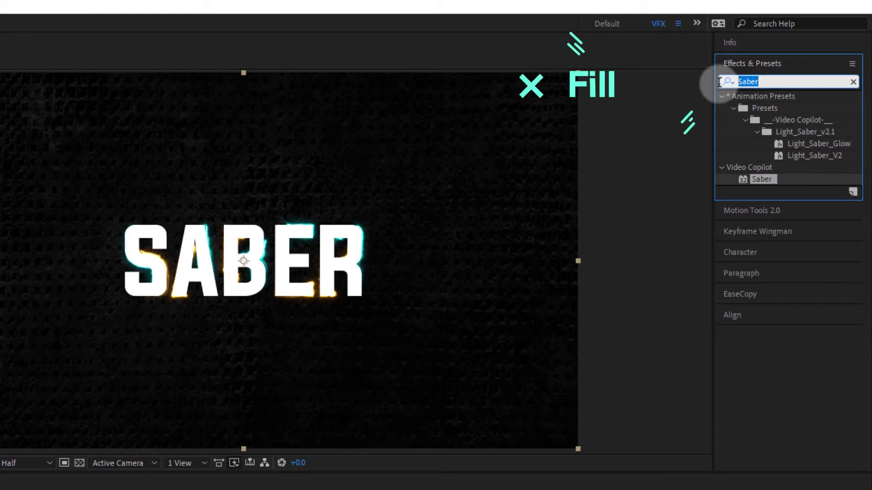
text(fil)
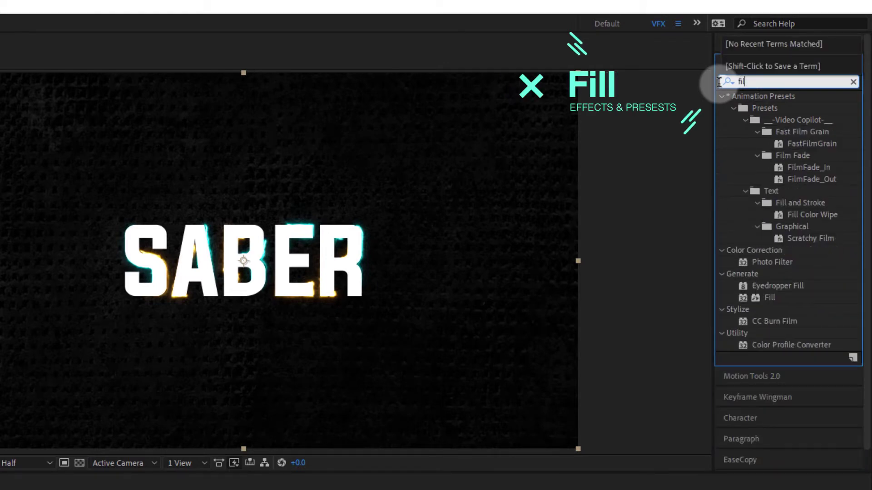
double_click(766, 296)
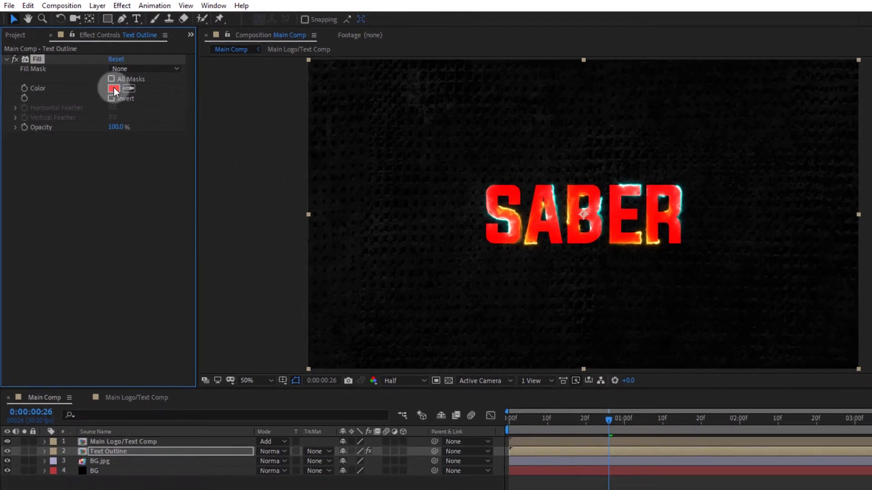
- Set the Fill effect's colour on Text Outline to black (000000)
click(113, 89)
click(368, 467)
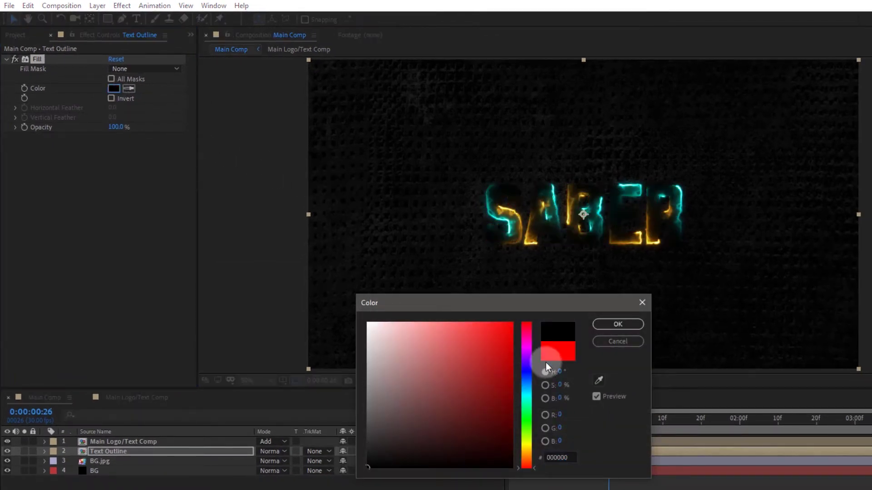
click(612, 327)
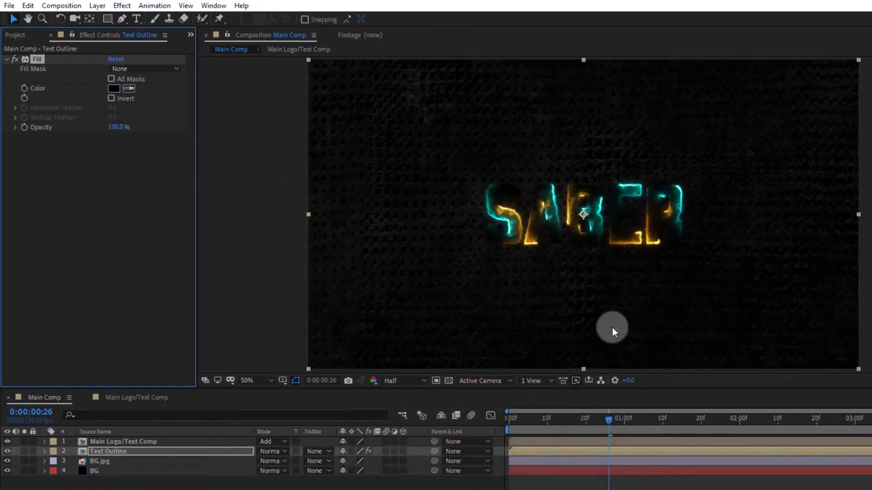
- Apply the Find Edges effect to the Text Outline layer with its Invert option enabled
drag(784, 66, 731, 71)
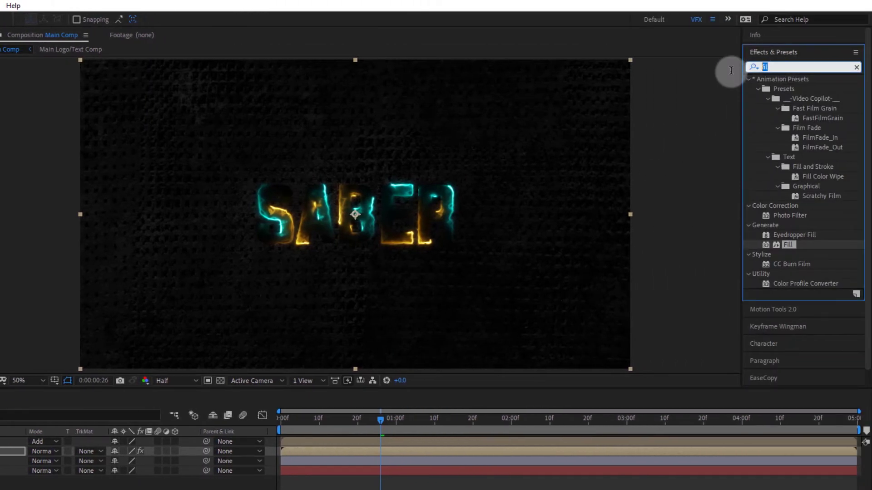
text(find)
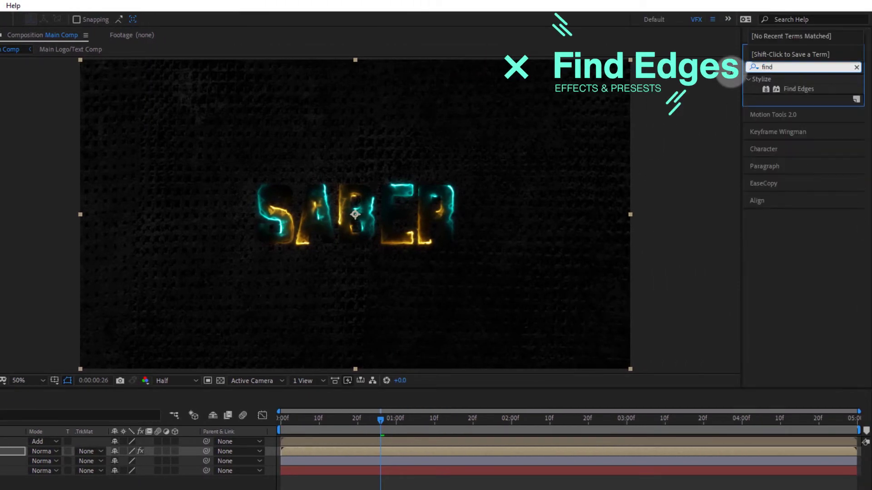
double_click(793, 88)
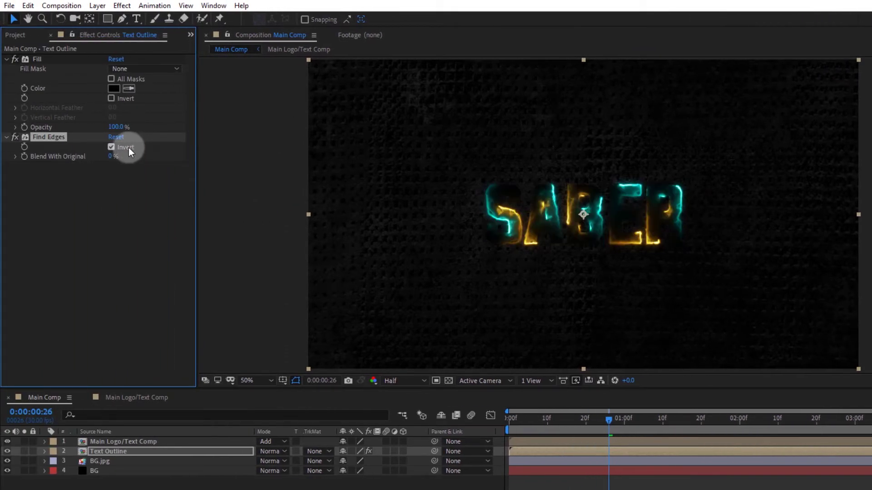
- Set the Text Outline layer's Fill colour to white (FFFFFF)
click(112, 88)
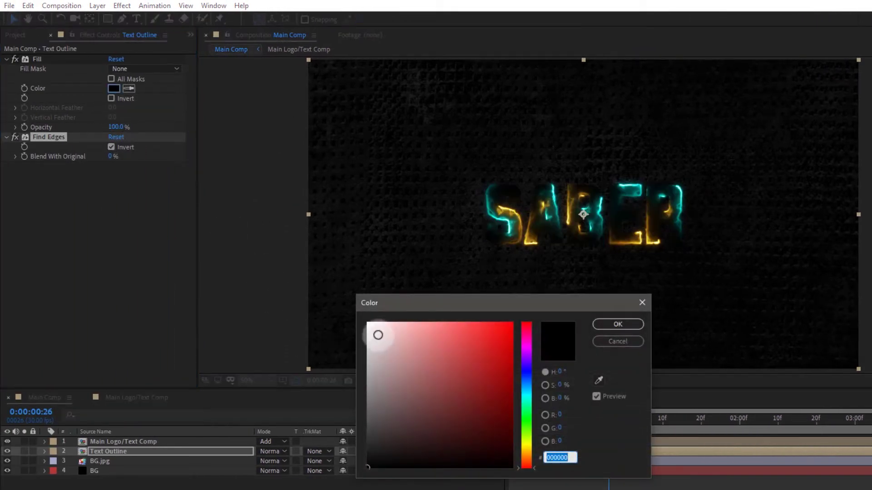
drag(373, 328, 334, 300)
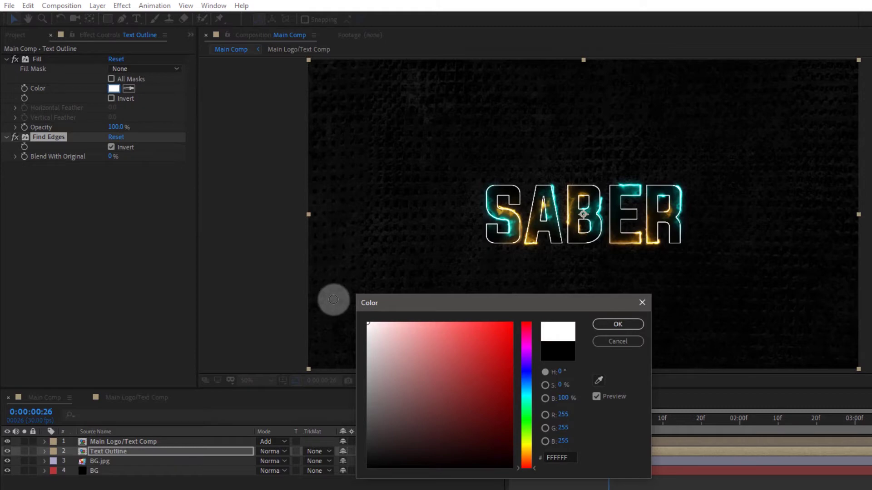
click(612, 325)
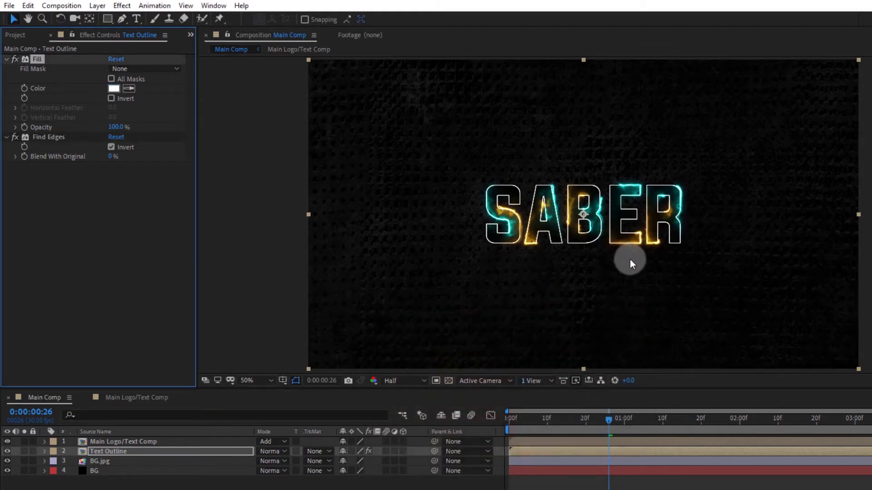
drag(630, 260, 448, 258)
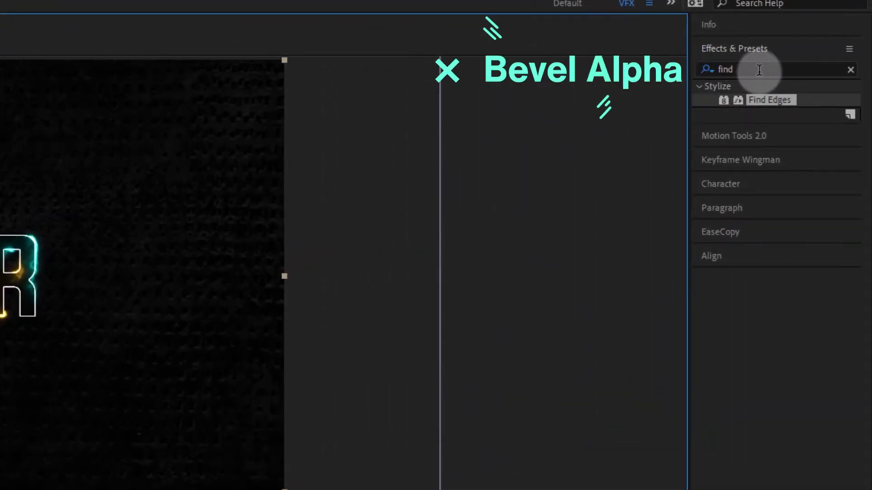
- Apply the Bevel Alpha effect to the Text Outline layer and set its Light Angle to -50°
drag(760, 71, 662, 71)
text(beve)
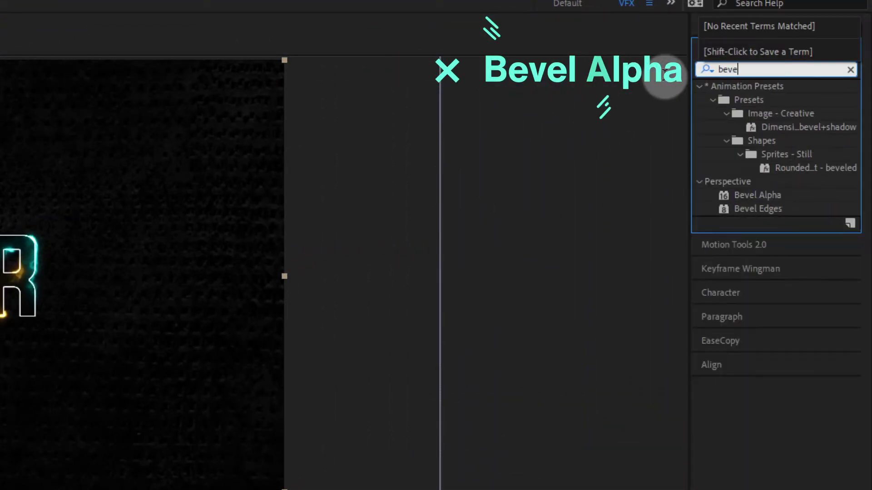
double_click(748, 196)
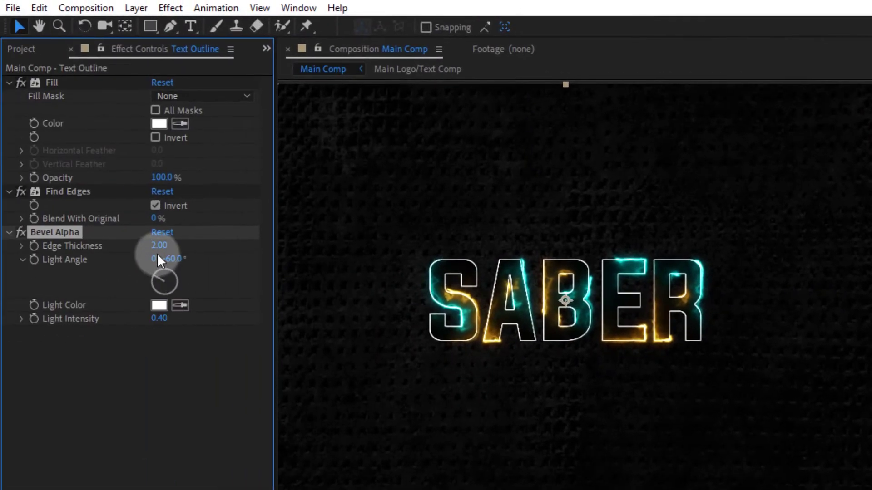
drag(157, 256, 180, 259)
- Set the Light Color of Text Outline's Bevel Alpha effect to black (000000)
click(159, 305)
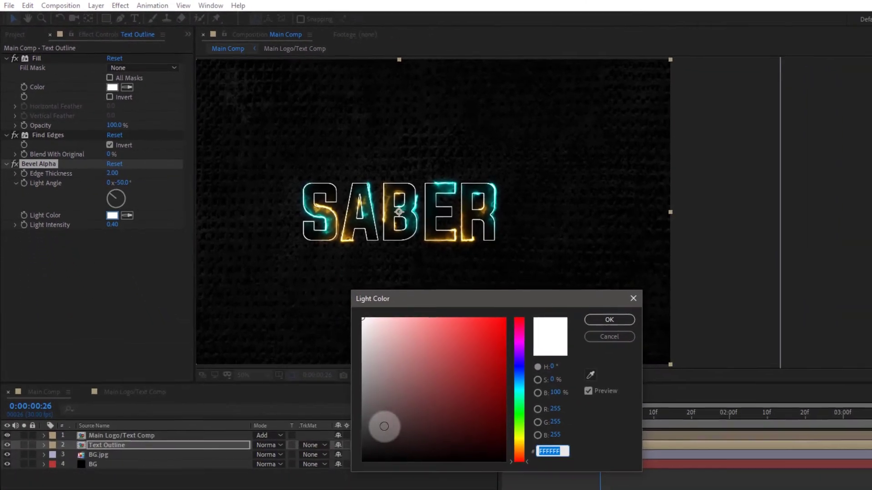
drag(384, 427, 342, 475)
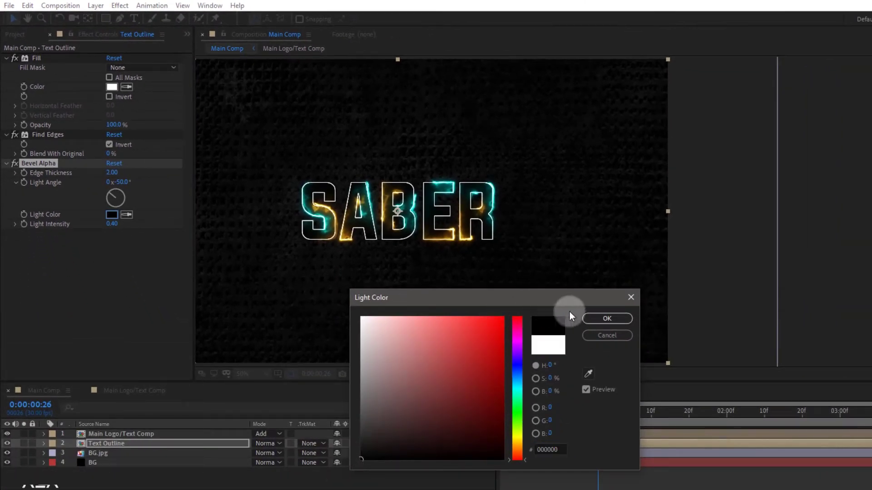
click(591, 319)
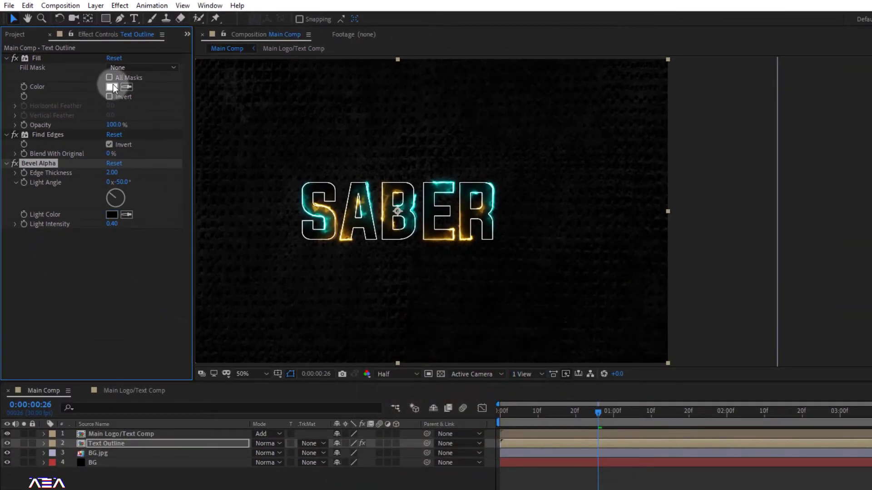
- Set the Fill effect's colour on the Text Outline layer to dark grey (303030)
click(113, 86)
mouse_move(374, 396)
mouse_down()
mouse_move(351, 475)
mouse_move(338, 419)
mouse_move(336, 447)
mouse_move(334, 433)
mouse_up()
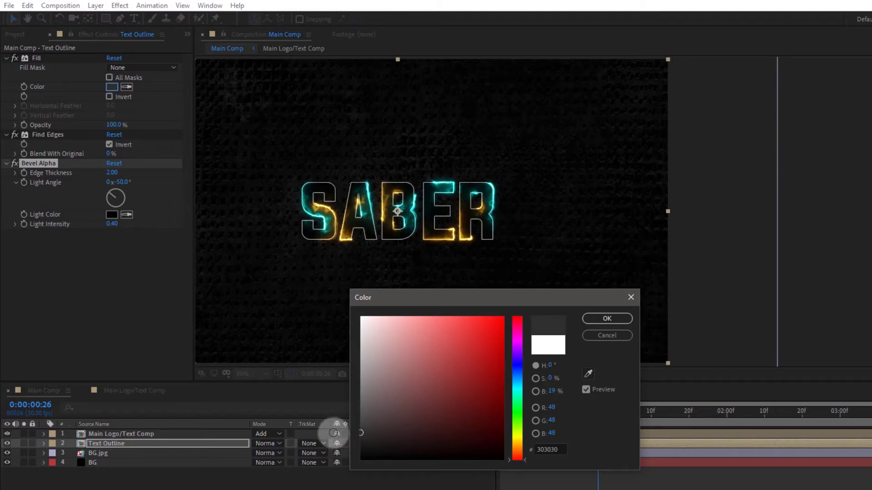
click(597, 319)
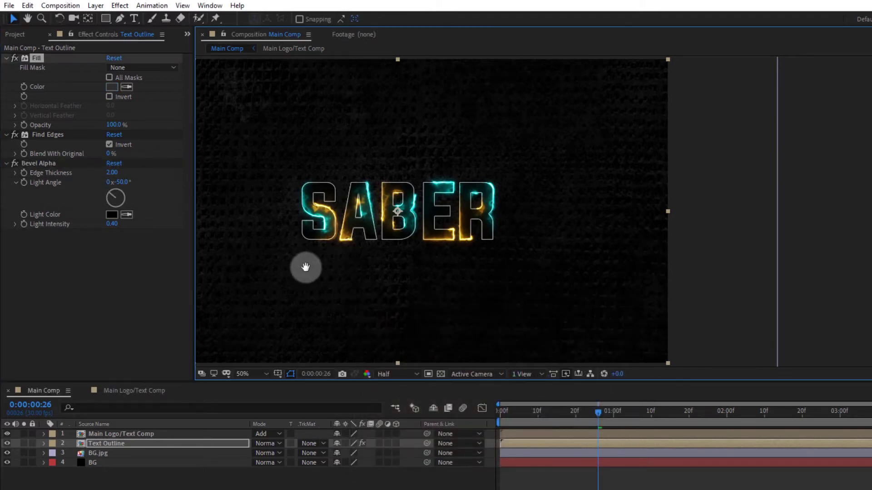
drag(304, 267, 451, 271)
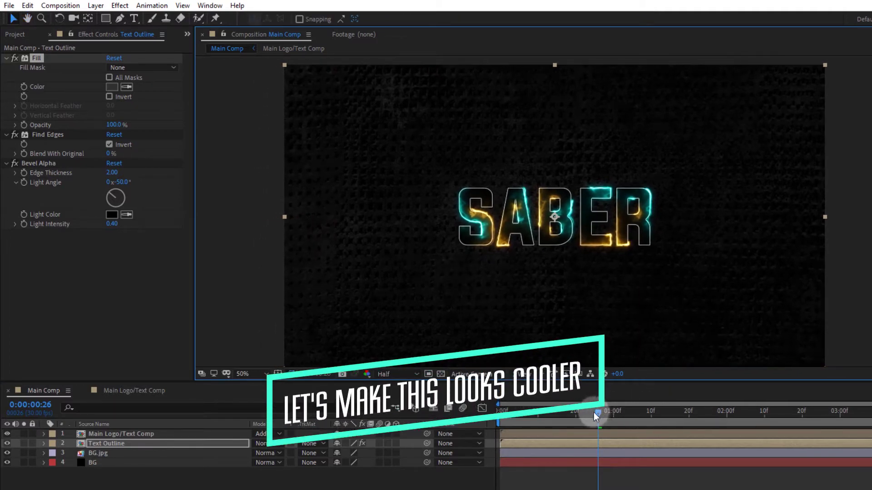
- Return the playhead to 0:00:00:00, collapse the Fill, Find Edges and Bevel Alpha effects, and deselect the layer
drag(595, 413, 476, 420)
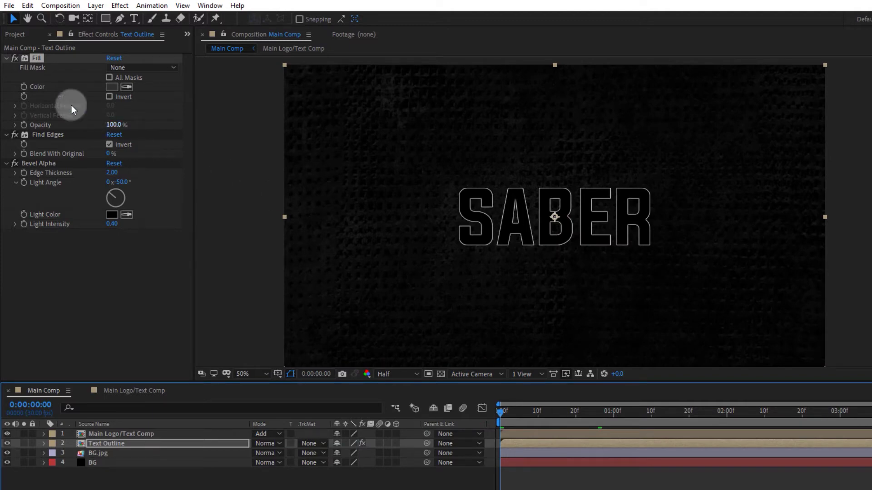
click(7, 58)
click(6, 68)
click(6, 77)
click(160, 485)
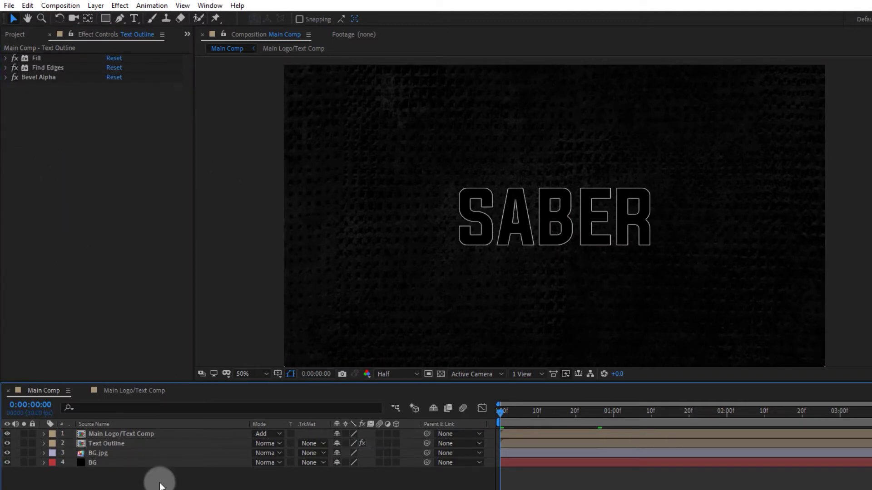
- Activate the Pen tool, keep its stroke black (000000), and set its shape fill to None
drag(121, 18, 151, 18)
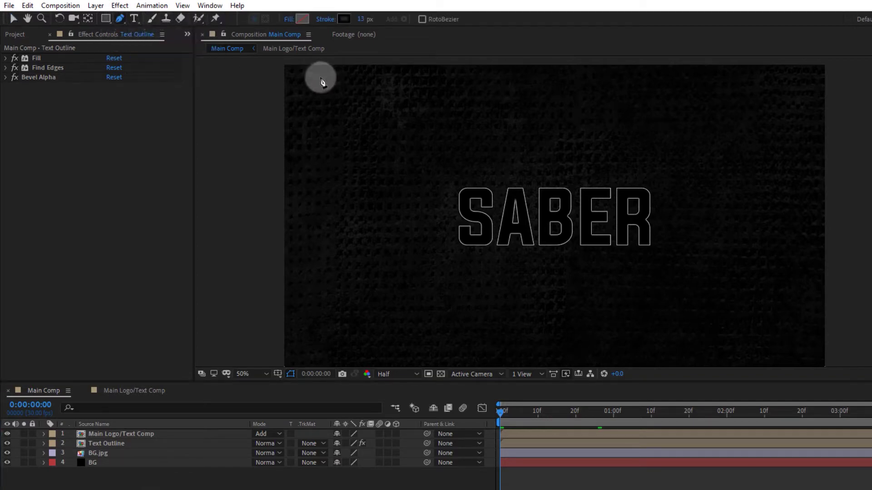
click(344, 17)
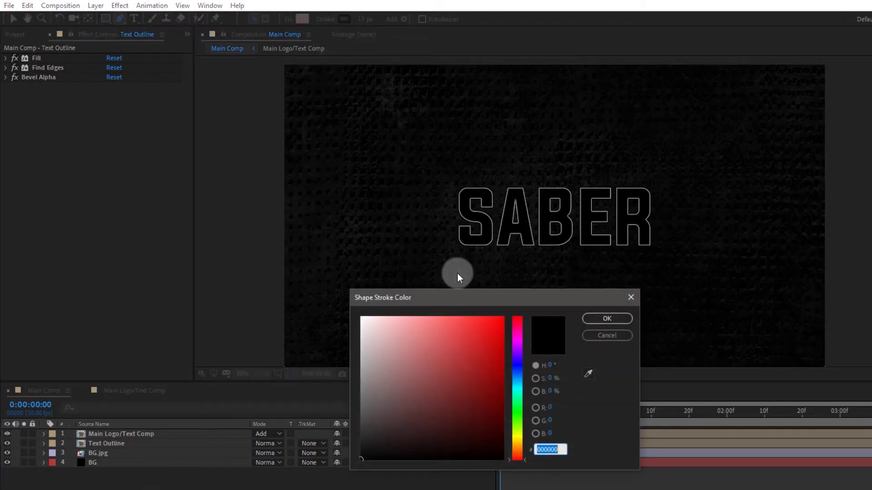
click(607, 336)
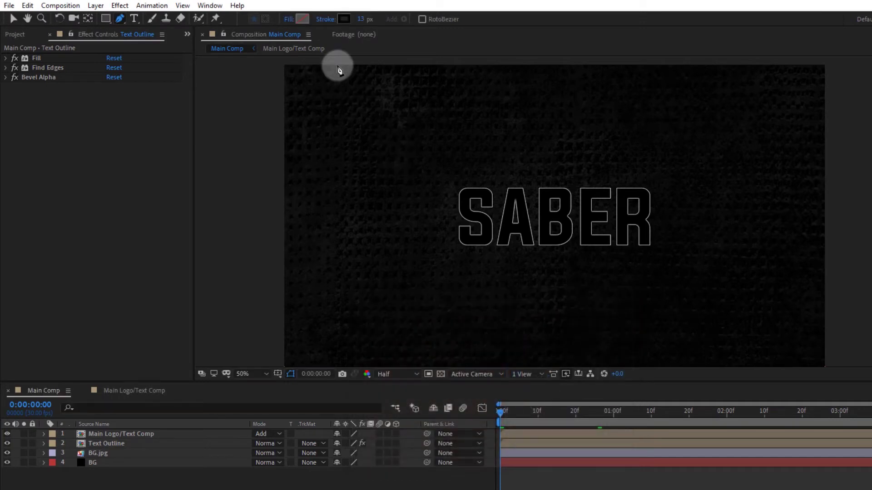
click(285, 22)
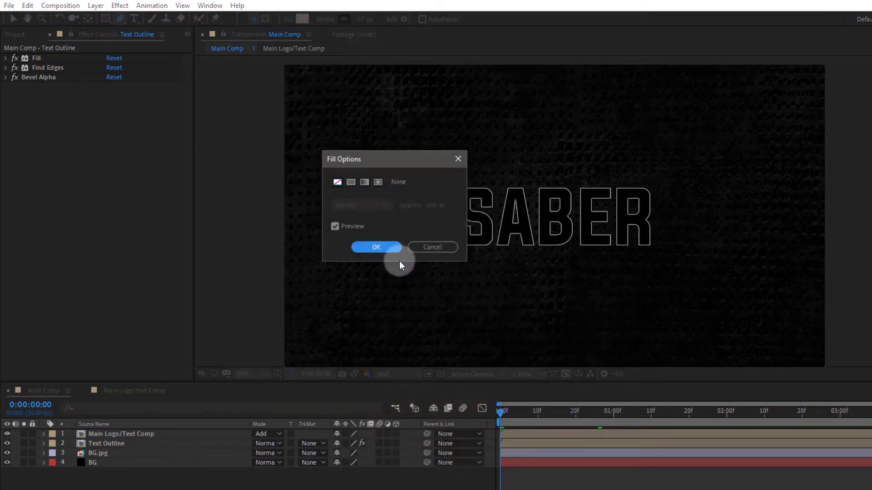
click(338, 182)
click(377, 247)
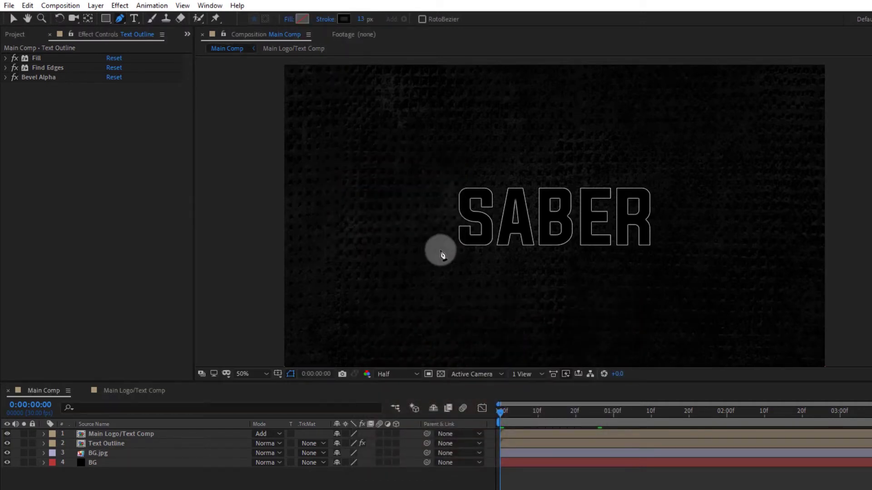
- Draw a wavy wire path from the lower left of the letter S out past the composition's left edge
click(464, 237)
drag(434, 250, 241, 290)
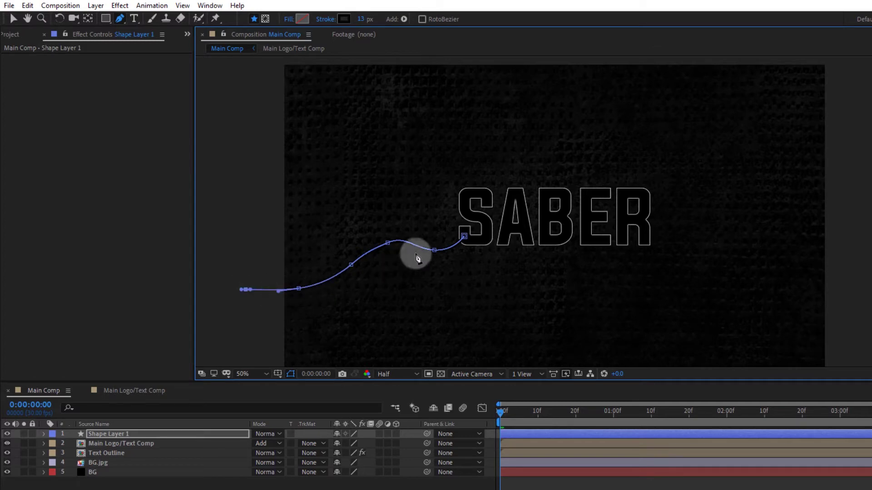
- Rename the new shape layer Wire 1 and place it below the Text Outline layer
click(100, 434)
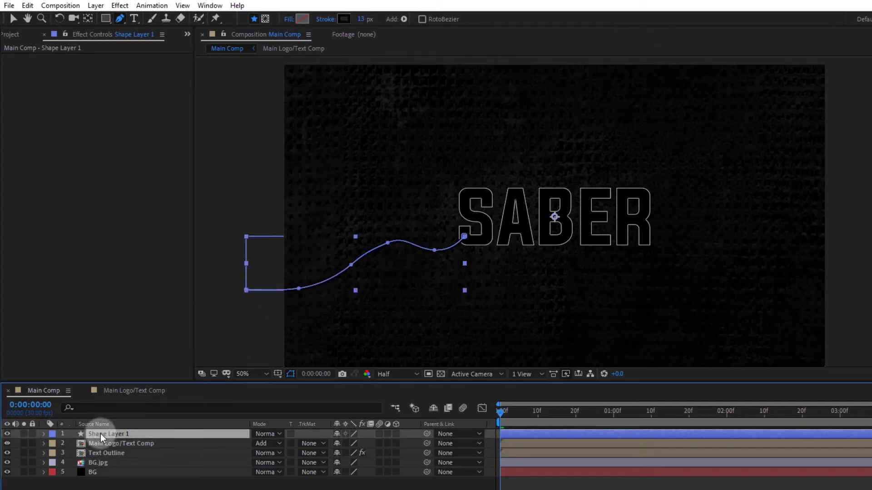
key(Return)
text(Wir)
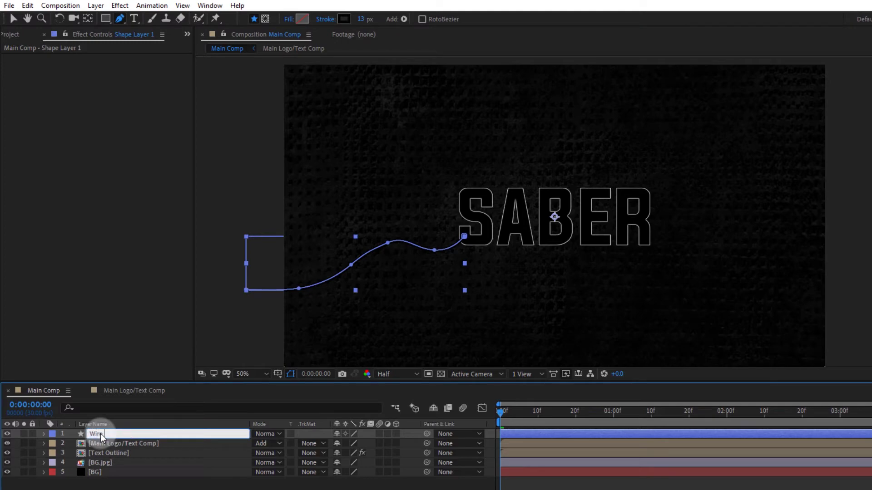
text(e 1)
key(Return)
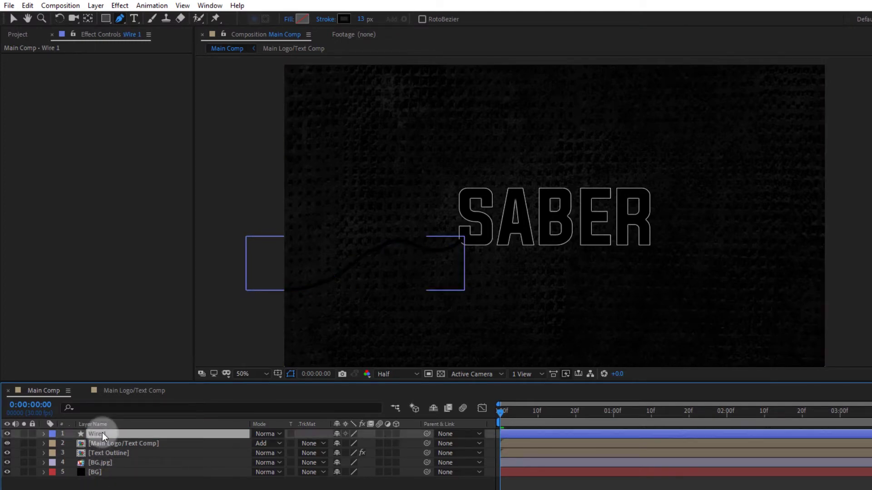
drag(102, 432, 114, 458)
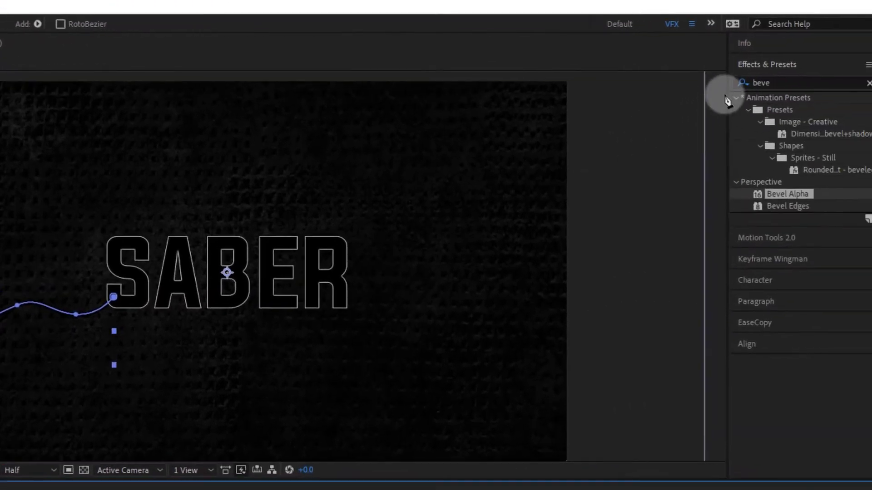
- Apply the Bevel Alpha effect to the Wire 1 layer
click(766, 84)
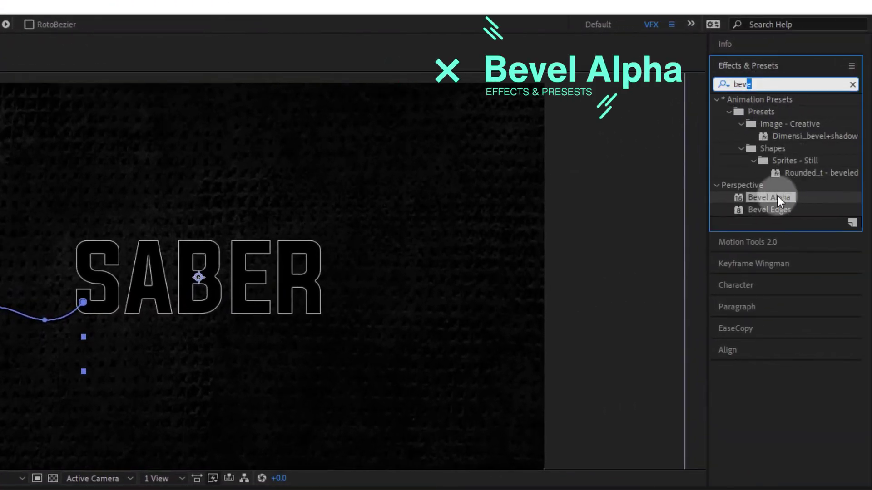
drag(777, 198, 30, 363)
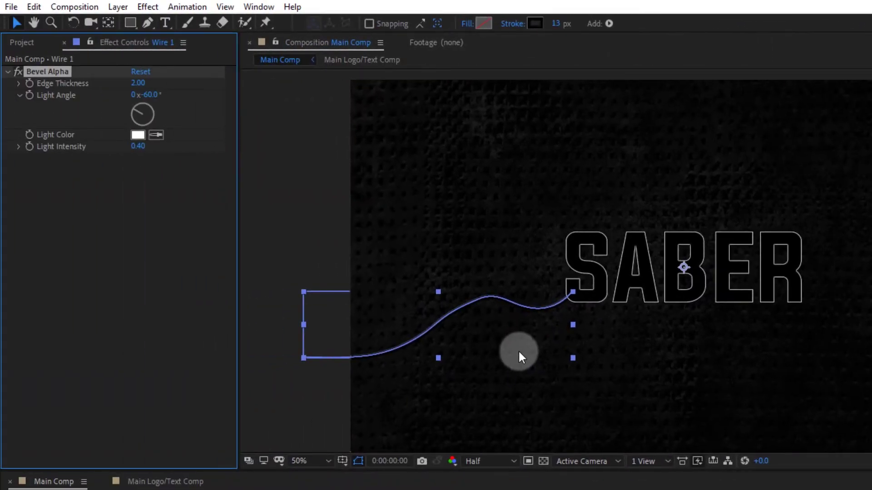
click(519, 352)
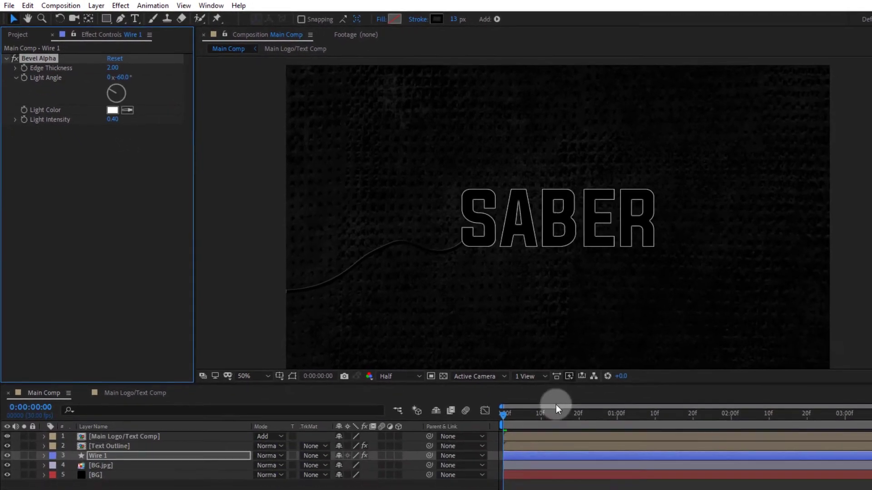
- Go to 0:00:00:25 and set the Light Color of Wire 1's Bevel Alpha effect to orange
click(597, 417)
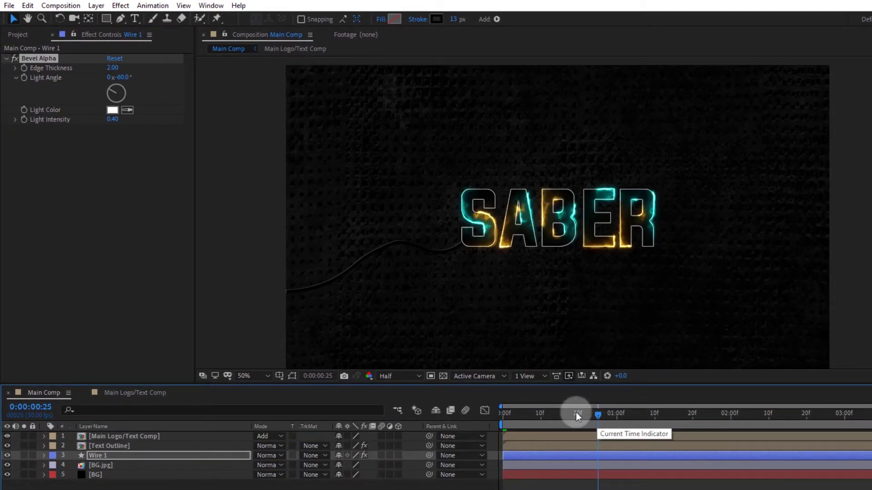
click(112, 110)
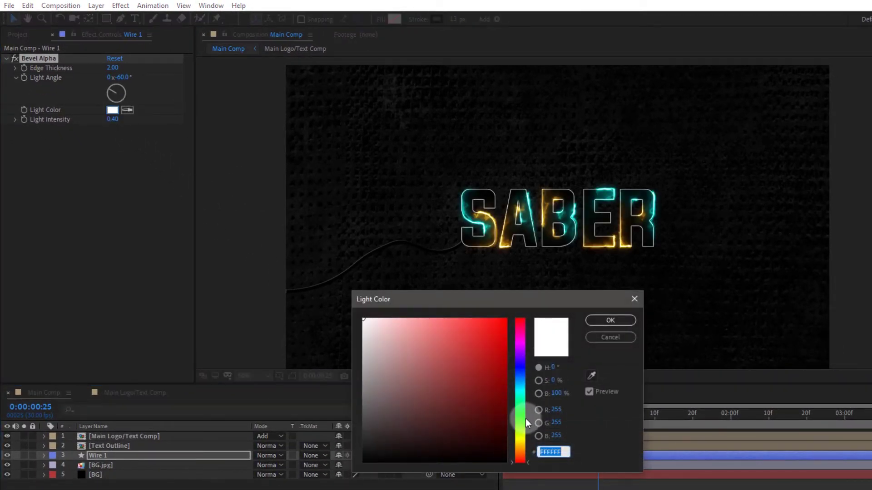
drag(522, 418, 521, 445)
drag(490, 350, 499, 313)
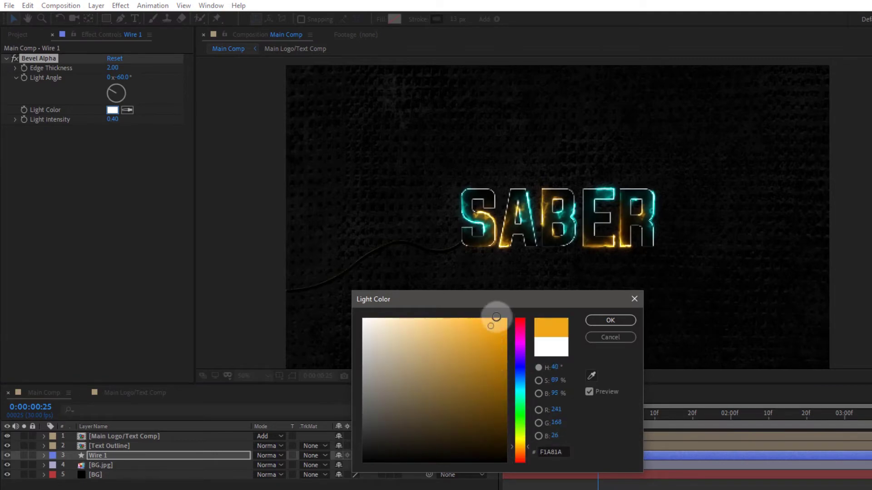
click(611, 321)
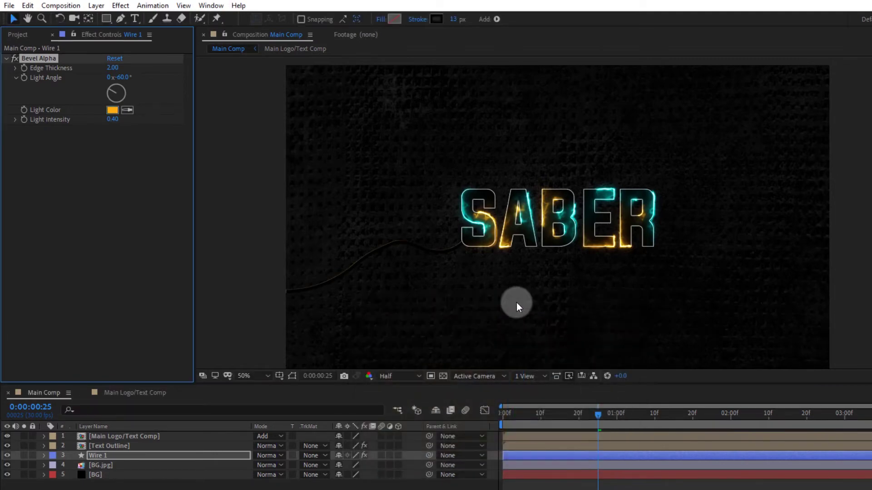
- Draw a second wavy wire path with the Pen tool from the letter R's right side past the composition's right edge
click(121, 20)
click(500, 425)
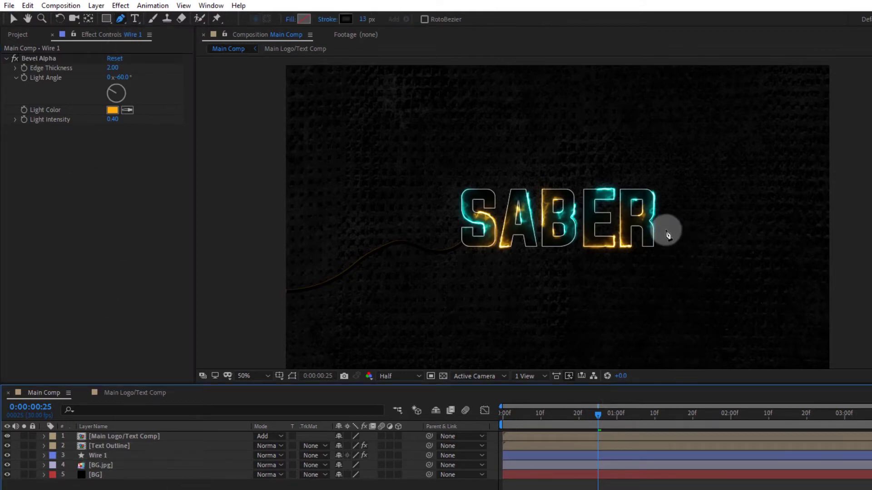
click(653, 234)
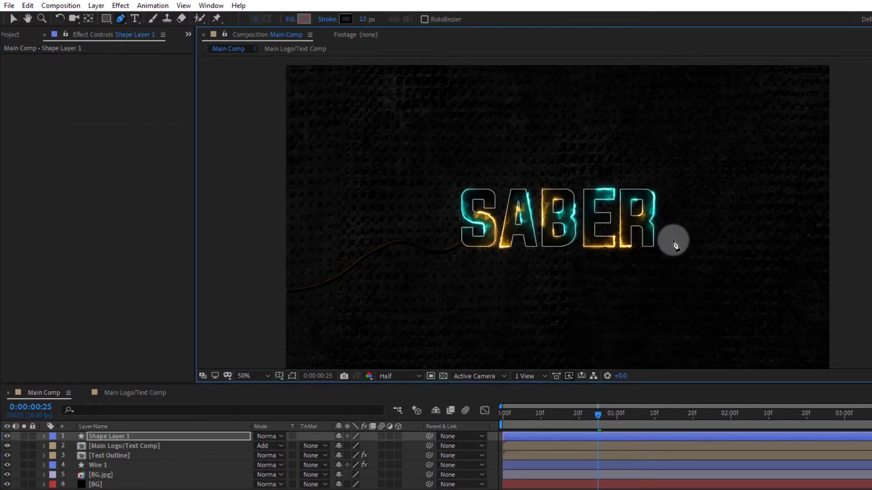
drag(673, 240, 862, 334)
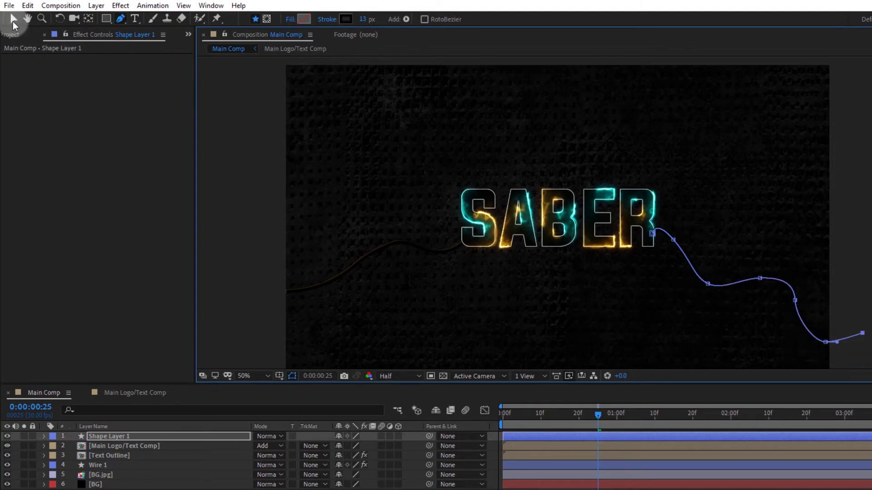
- Rename the second wire's shape layer Wire 2, place it directly below Wire 1, and deselect all layers
click(12, 20)
click(105, 439)
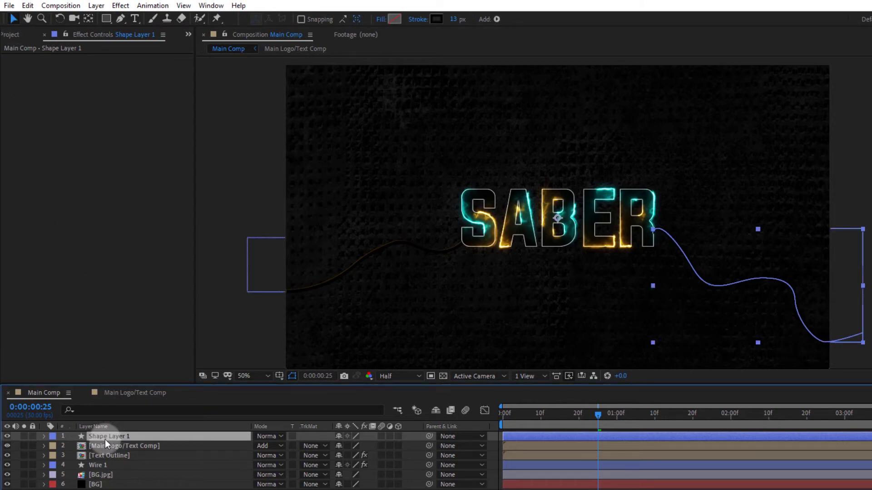
text(Wire 2)
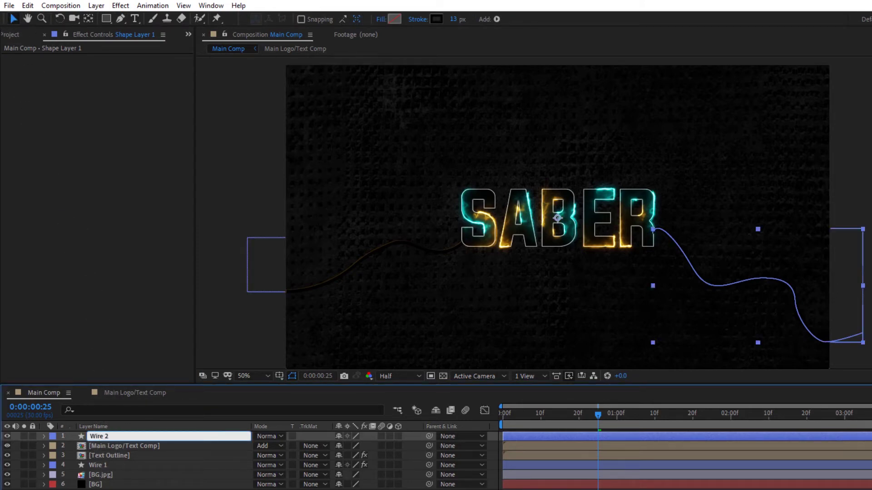
key(Return)
drag(100, 437, 113, 469)
key(ctrl+shift+a)
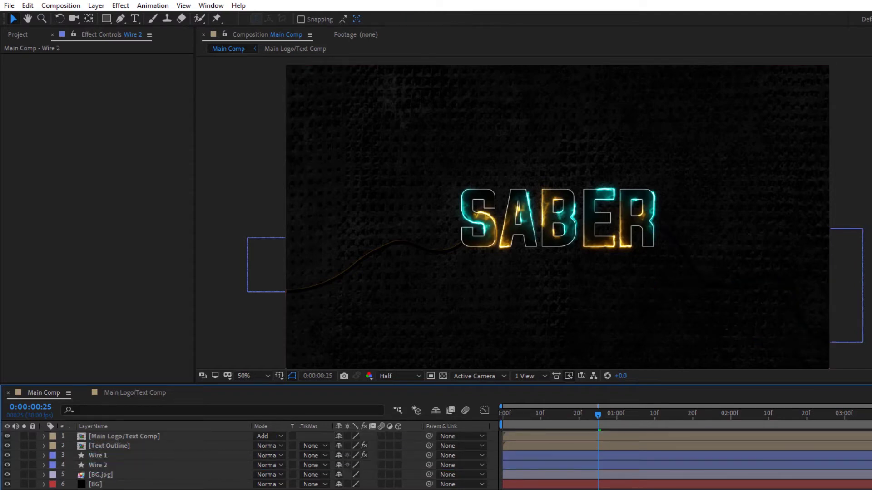
- Copy the Bevel Alpha effect from the Wire 1 layer, paste it onto Wire 2, and hide the layer controls
click(98, 456)
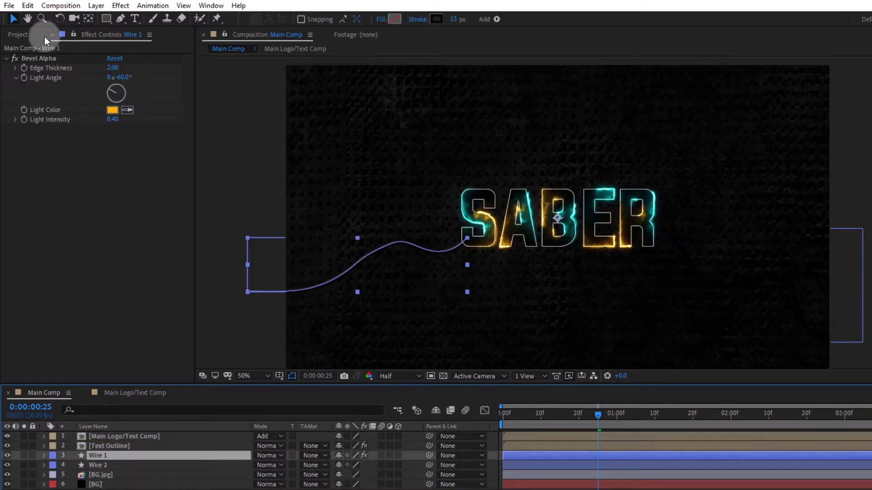
click(46, 59)
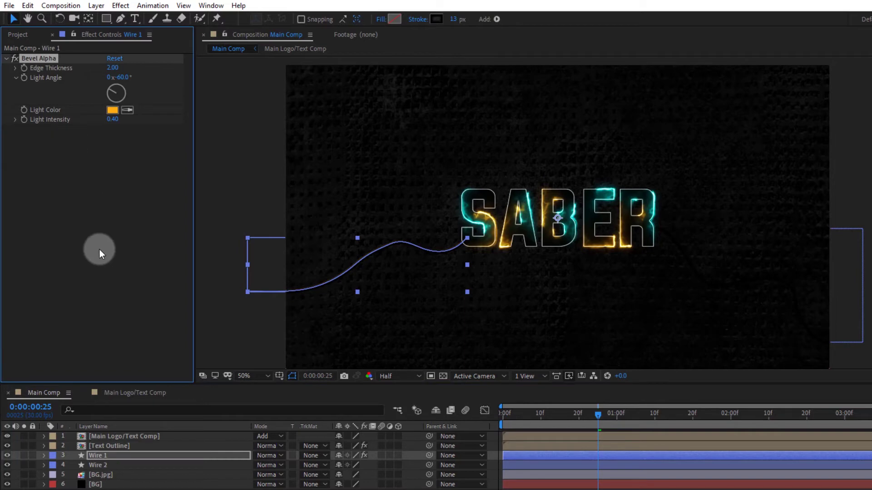
click(112, 465)
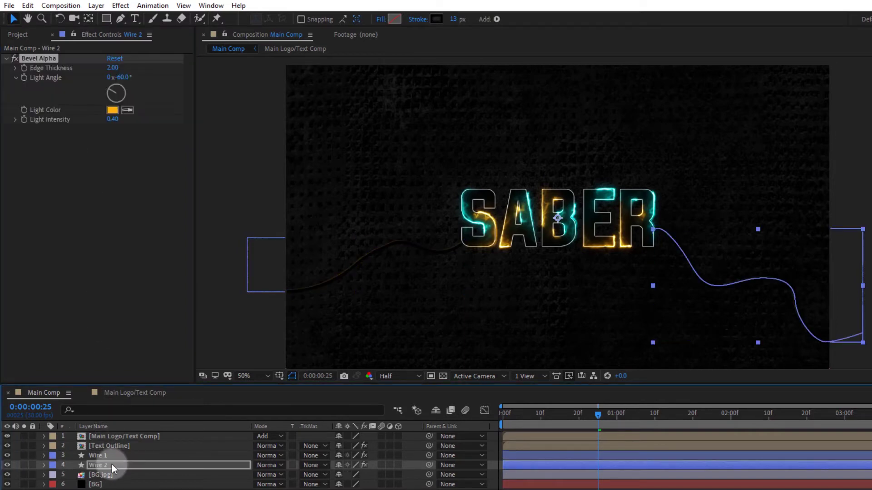
click(631, 288)
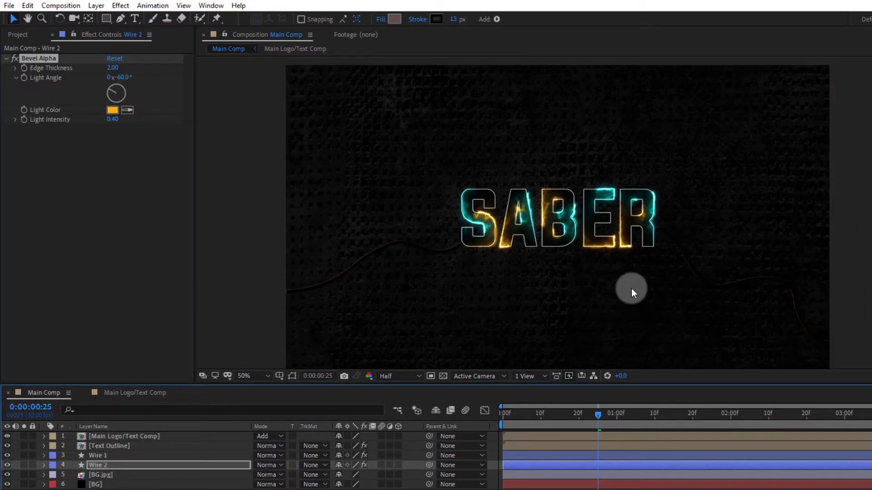
- On Wire 2's Bevel Alpha effect, set the Light Color to cyan and the Light Angle to -14°, and deselect the layer
click(112, 110)
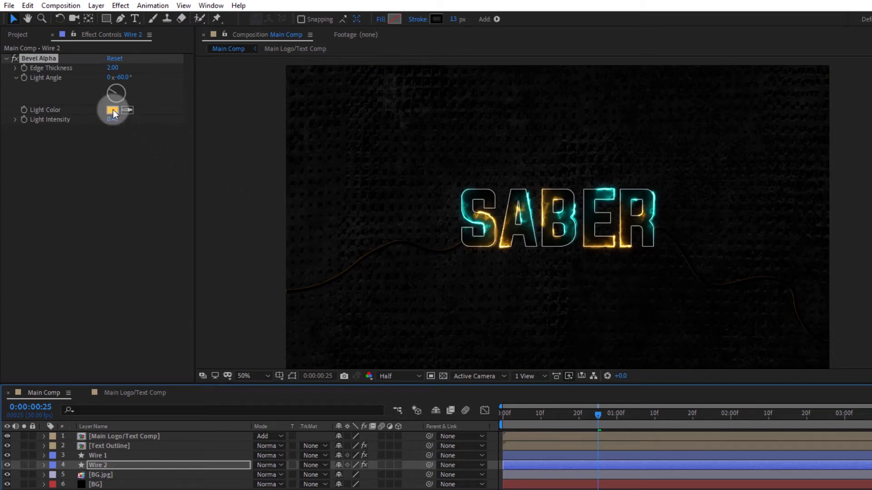
click(522, 395)
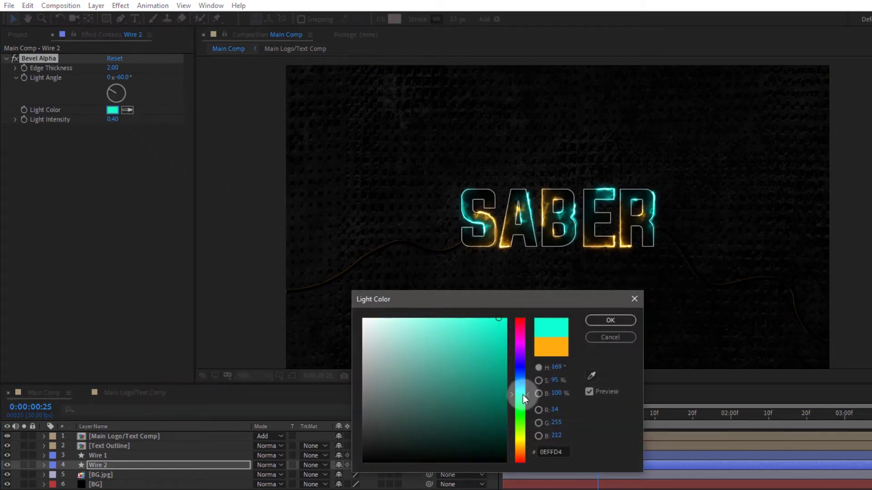
click(592, 324)
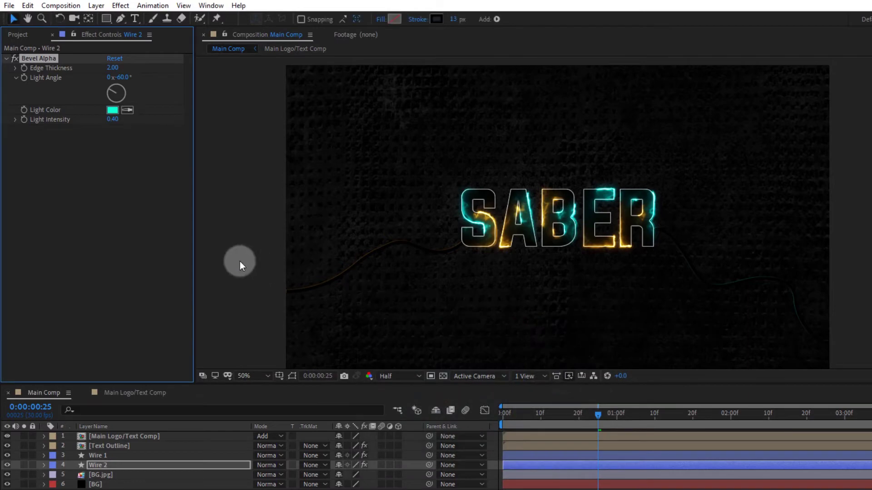
drag(125, 78, 156, 81)
click(677, 489)
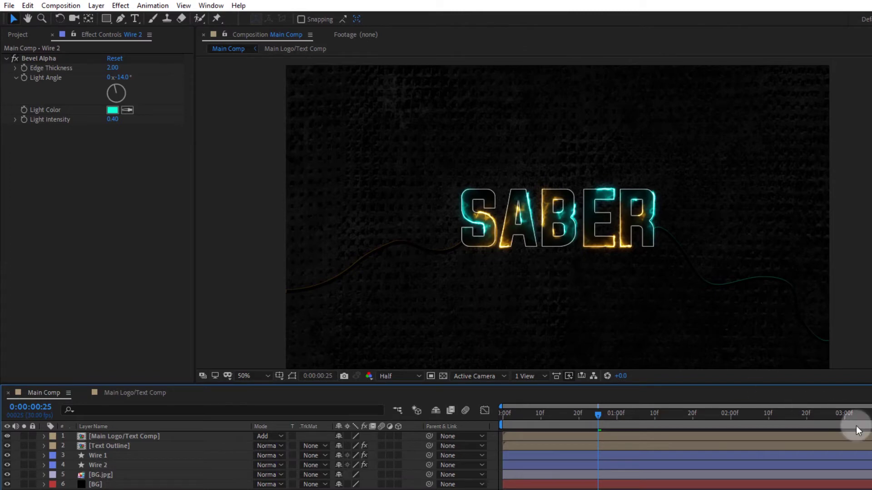
- In Main Logo/Text Comp, time-stretch both Saber layers' Start Offset and End Offset keyframes together until the last ones reach 0:00:03:10
mouse_move(817, 417)
mouse_down()
mouse_move(825, 416)
mouse_move(709, 416)
mouse_move(802, 420)
mouse_up()
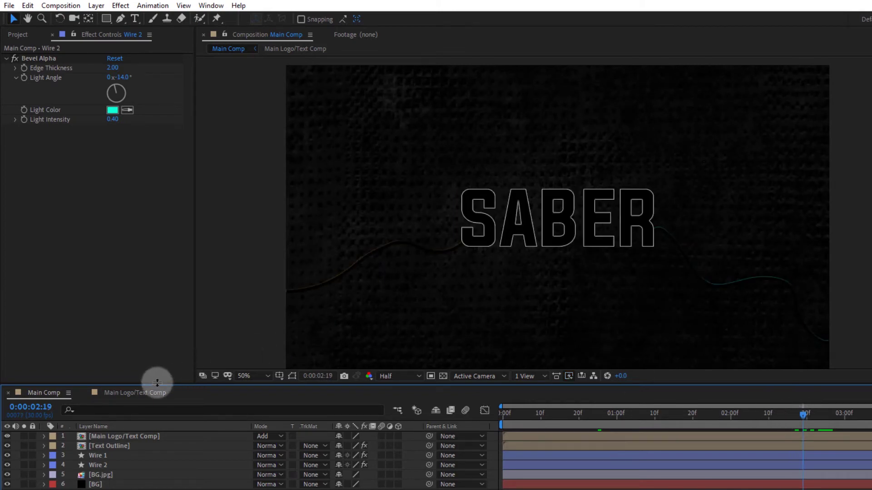
click(132, 393)
click(109, 448)
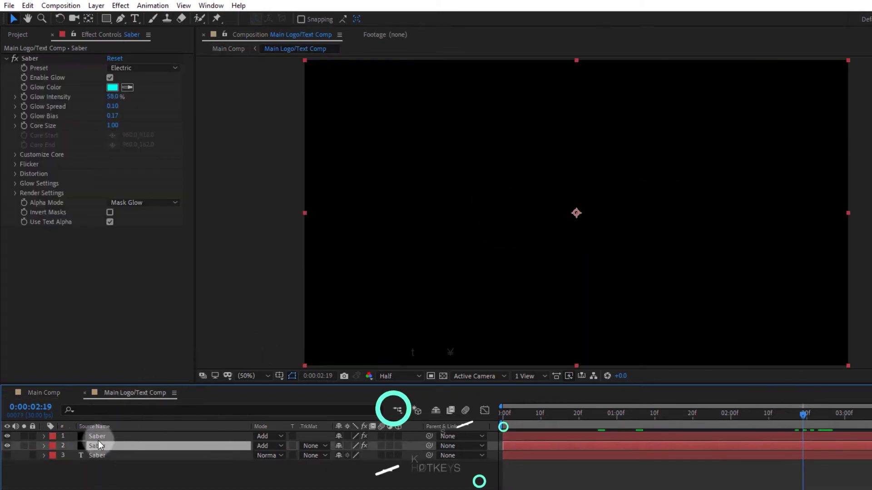
shift+click(98, 439)
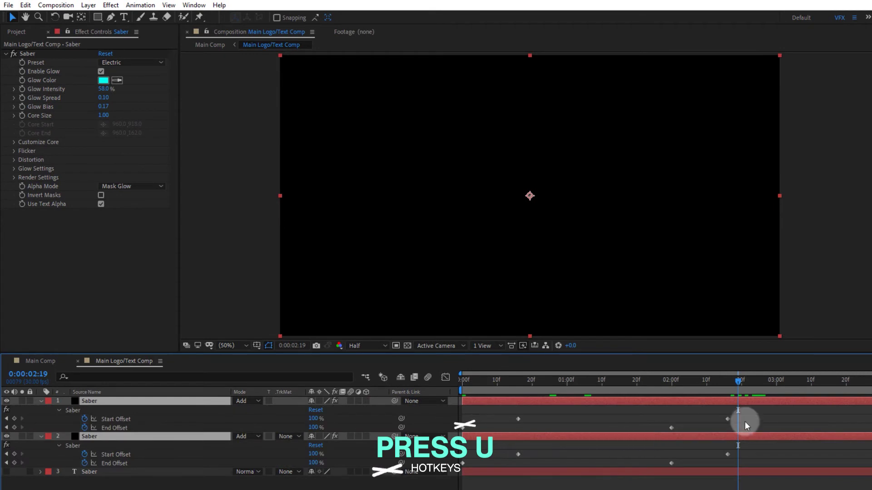
drag(778, 414, 462, 468)
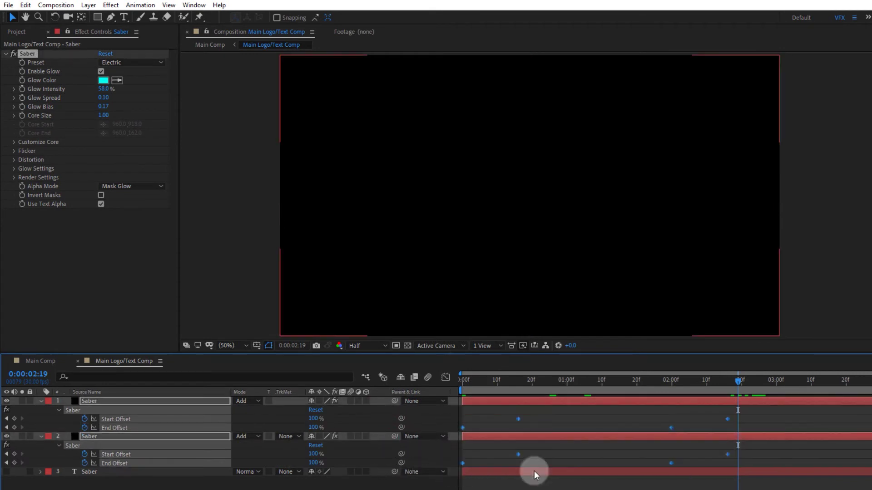
drag(736, 455, 811, 459)
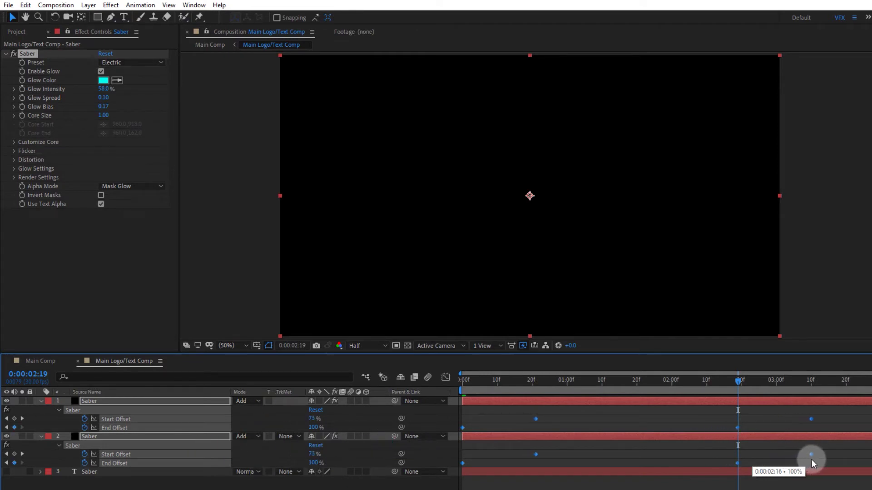
click(826, 385)
drag(801, 389, 751, 392)
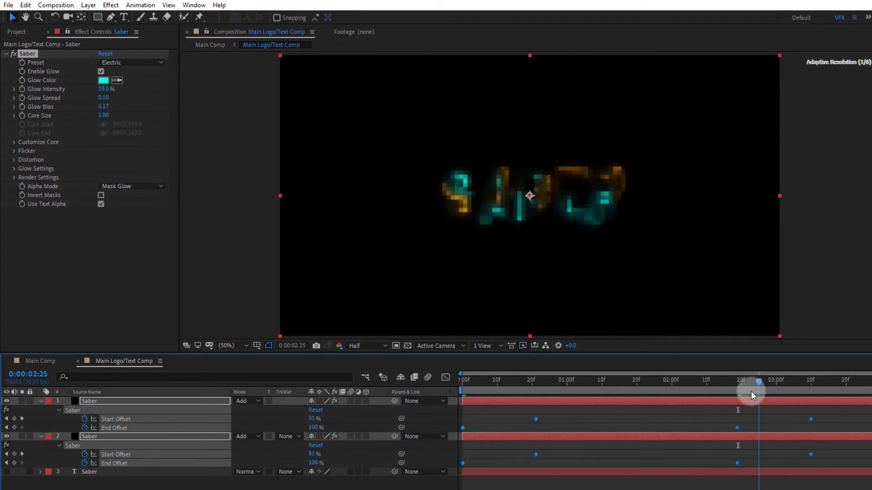
- Return to Main Comp and end the work area at 0:00:04:00
click(40, 362)
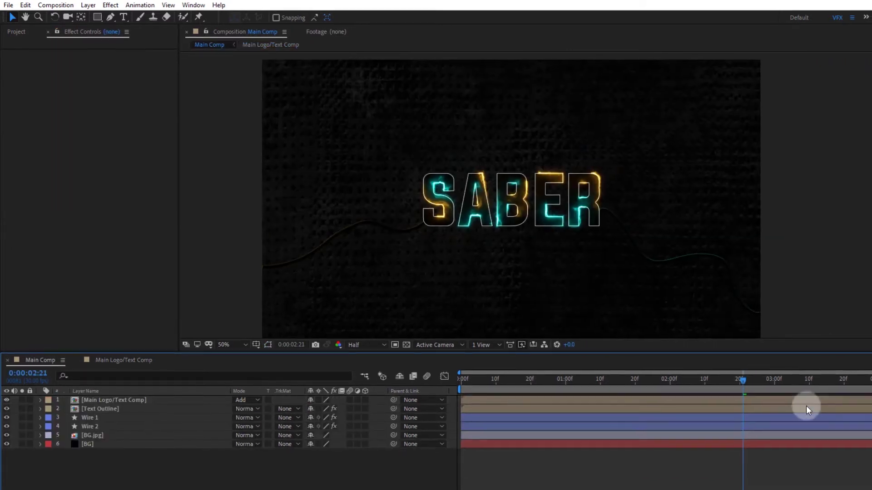
drag(871, 380, 871, 387)
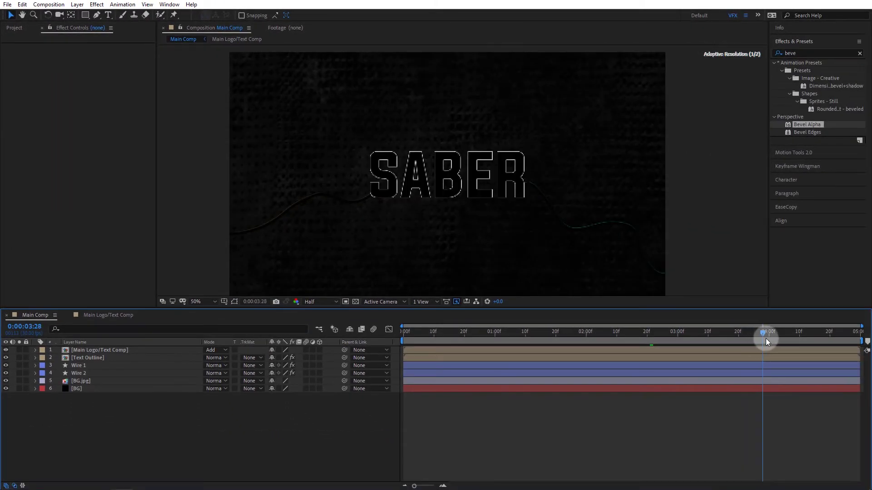
drag(766, 340, 770, 341)
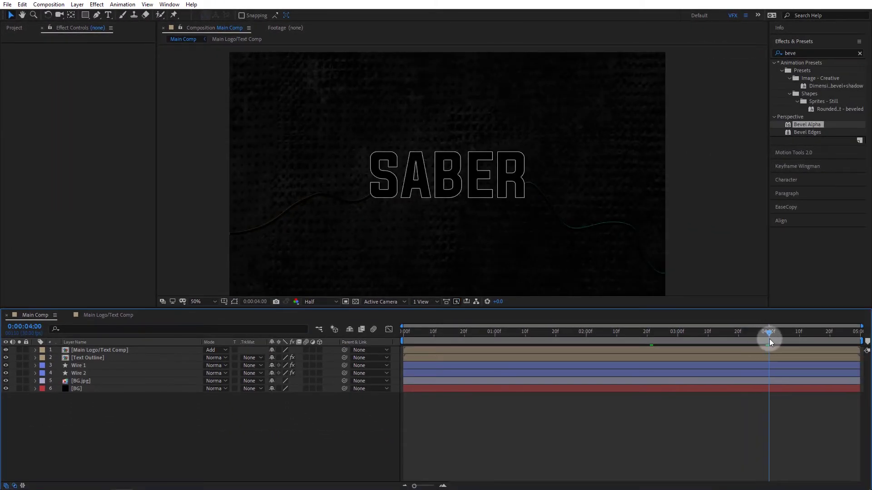
key(n)
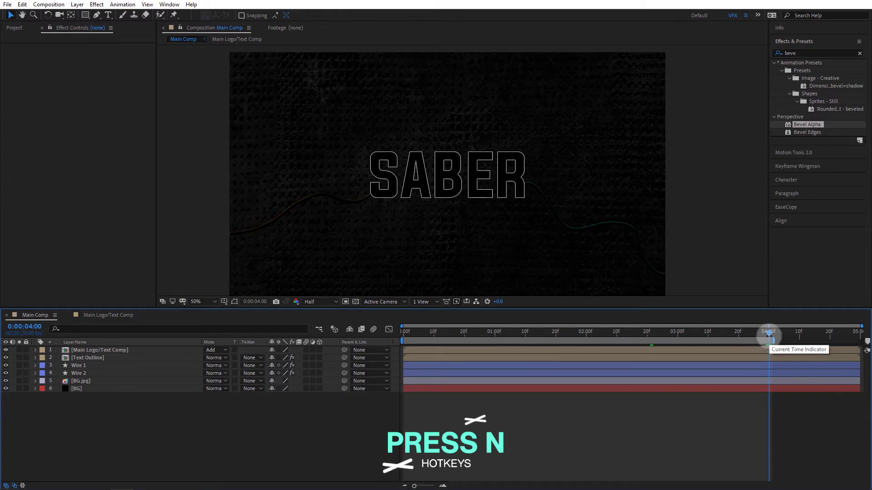
- Place Spark 1.mov from the Assets folder as the top layer of Main Comp and set its blending mode to Add
click(753, 335)
drag(727, 344, 585, 348)
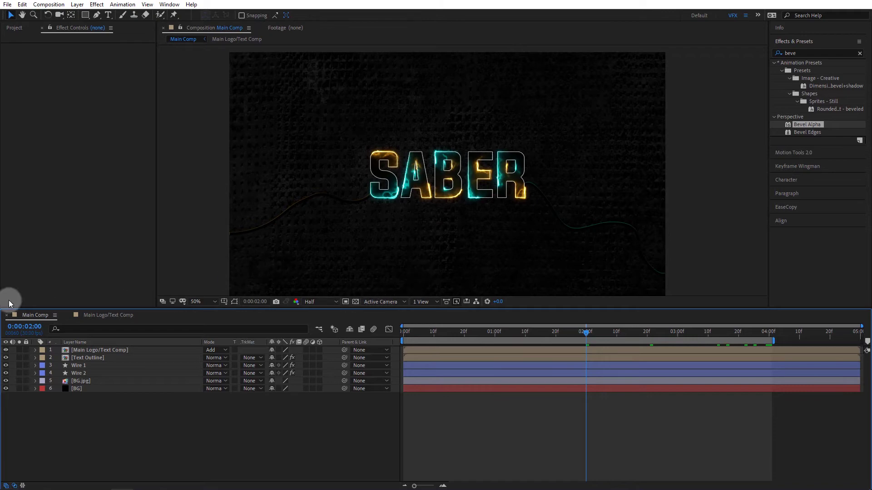
click(14, 28)
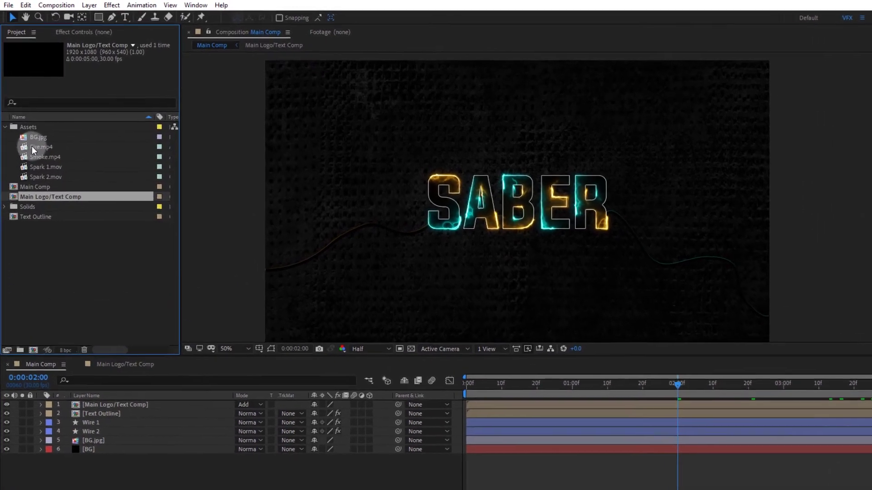
click(37, 121)
click(42, 129)
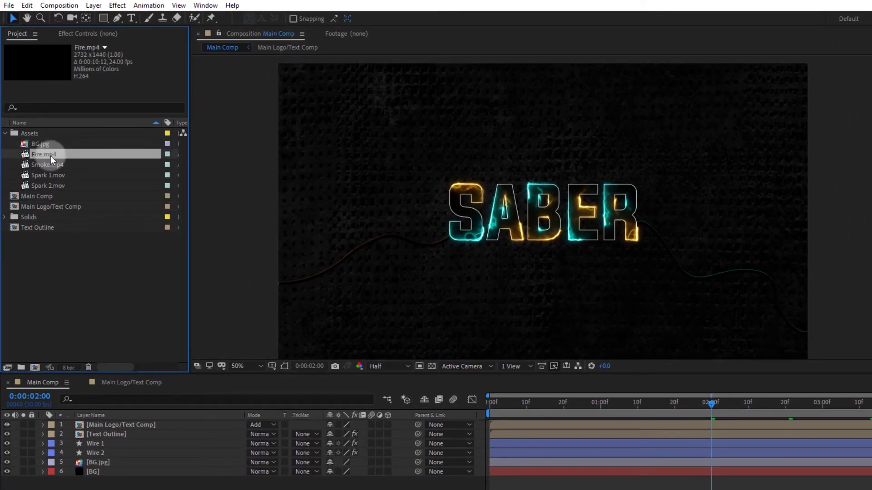
click(51, 185)
click(49, 175)
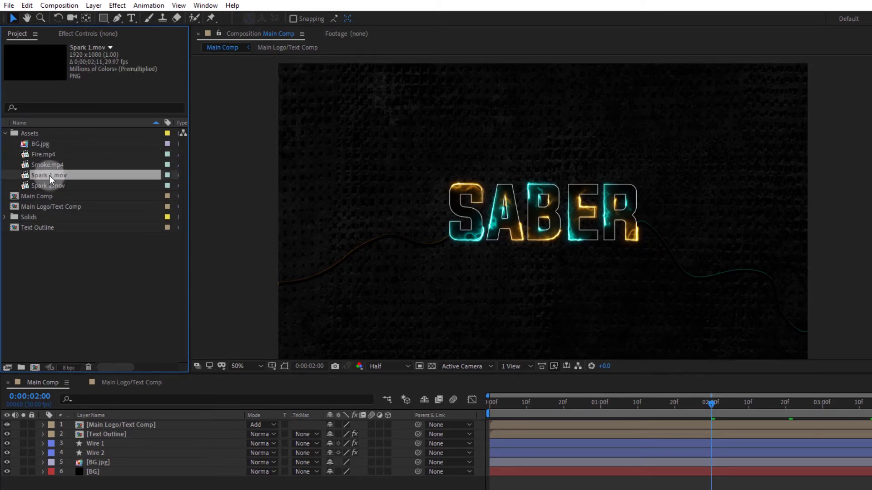
drag(62, 174, 100, 421)
click(259, 425)
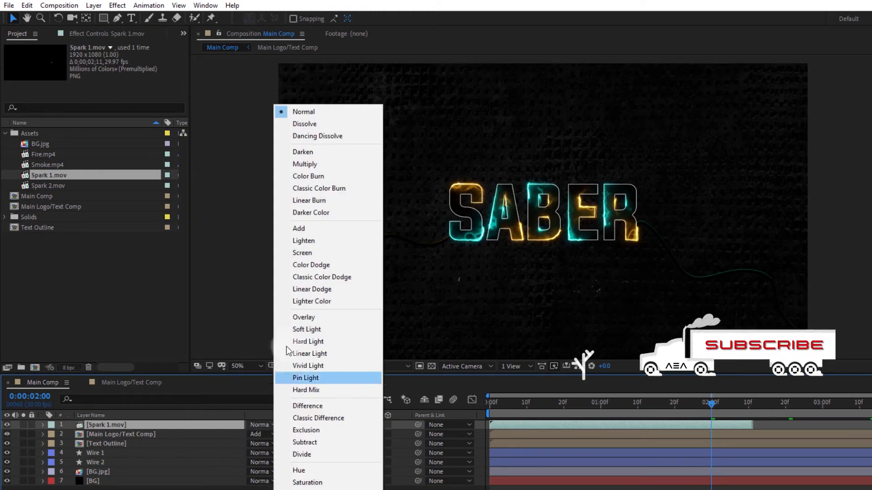
click(298, 229)
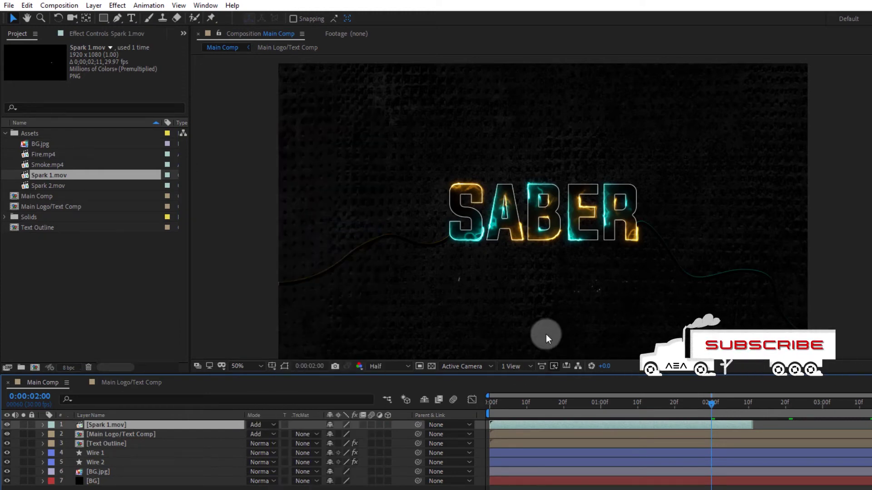
- Shift the Spark 1 layer in time to start at 0:00:00:13, and set fast previews to Off (Final Quality)
drag(522, 402, 604, 430)
click(555, 366)
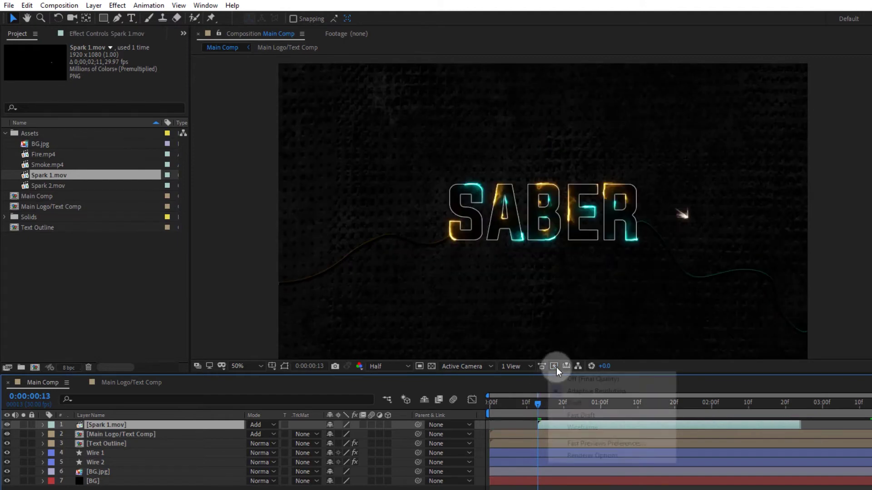
click(570, 381)
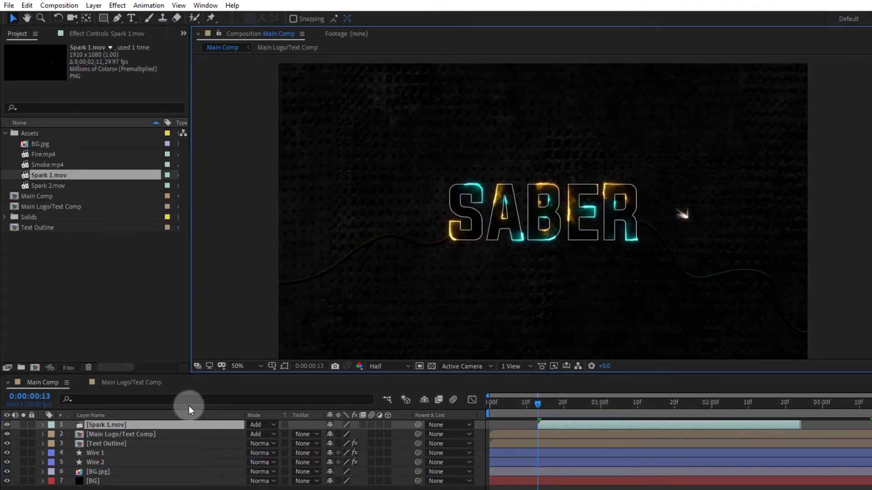
- Show the layer controls and position the Spark 1 footage so its sparks burst from where Wire 1 meets the letter S
key(ctrl+shift+h)
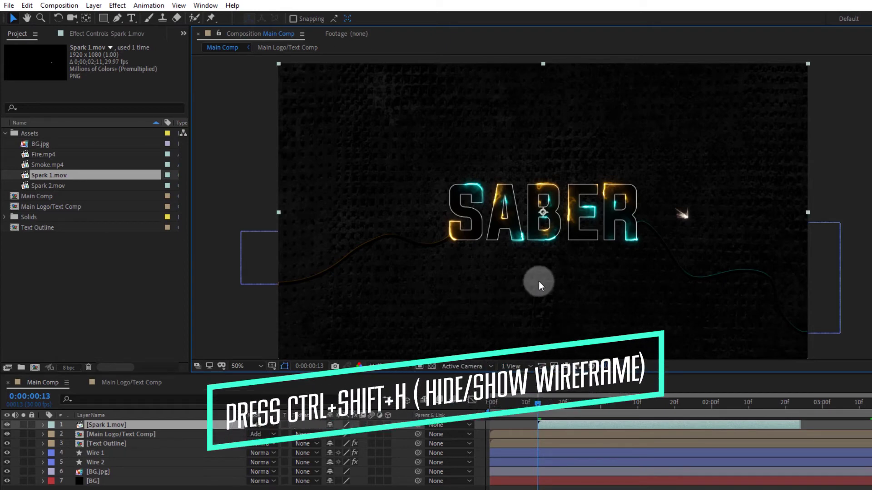
drag(528, 209, 315, 228)
click(543, 407)
mouse_move(543, 407)
mouse_down()
mouse_move(568, 419)
mouse_move(549, 407)
mouse_up()
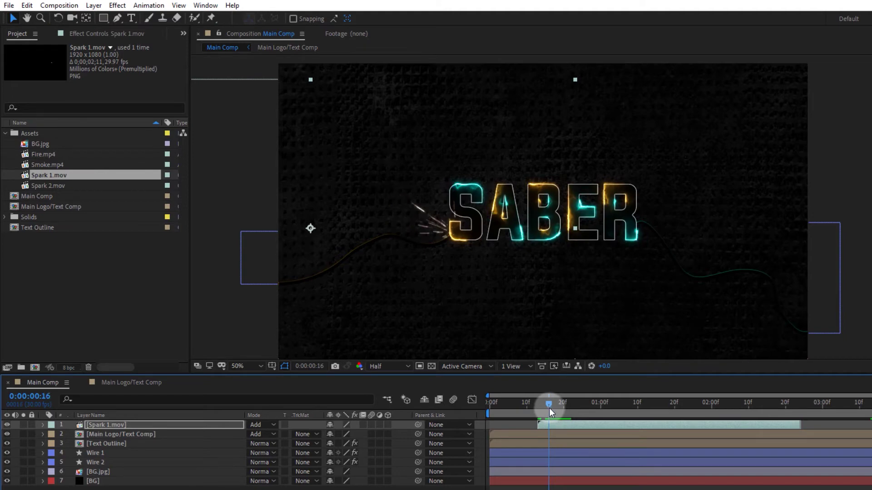
drag(302, 228, 308, 234)
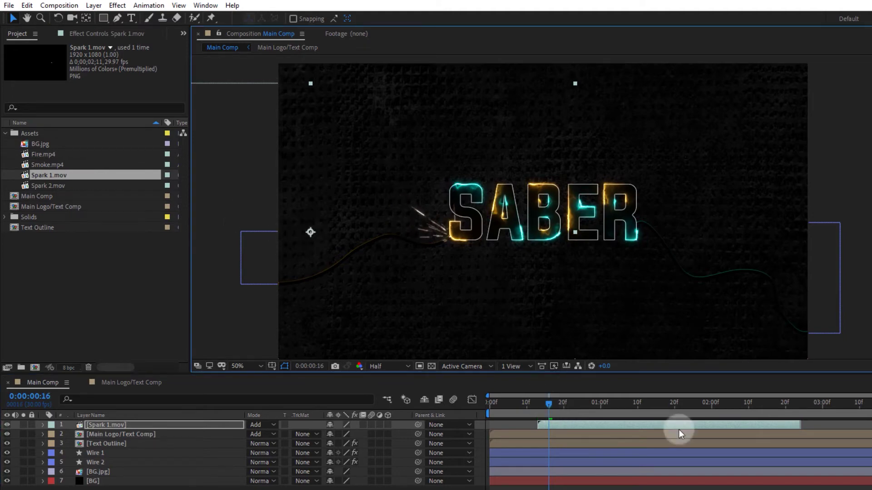
- At 0:00:01:02, draw a closed Pen tool mask on Spark 1 around the sparks below Wire 1, and expand the layer's properties
click(584, 402)
drag(586, 404, 611, 413)
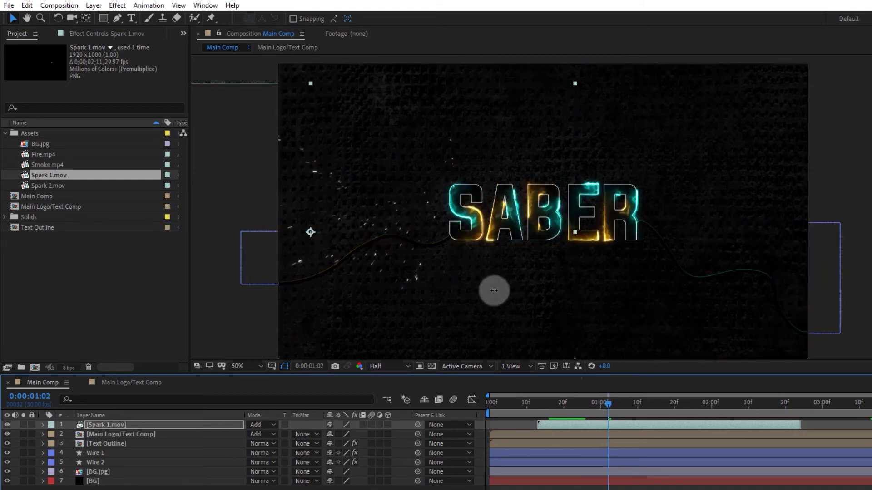
click(119, 19)
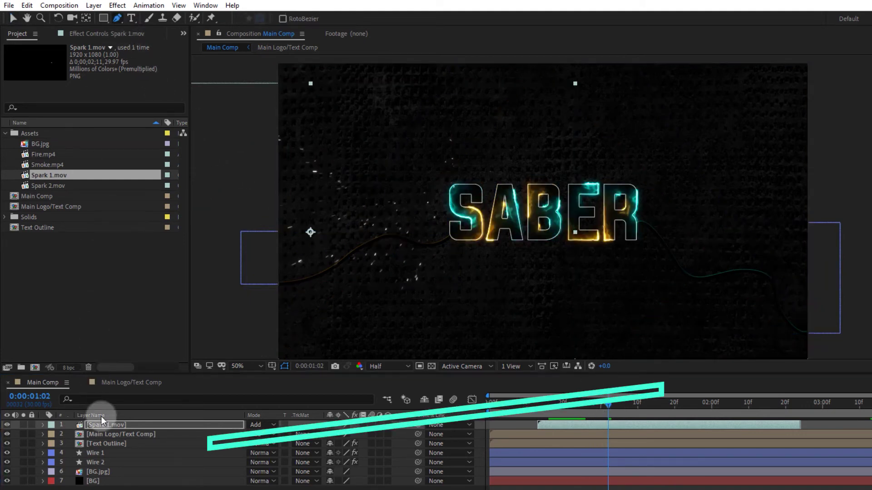
click(414, 308)
click(447, 278)
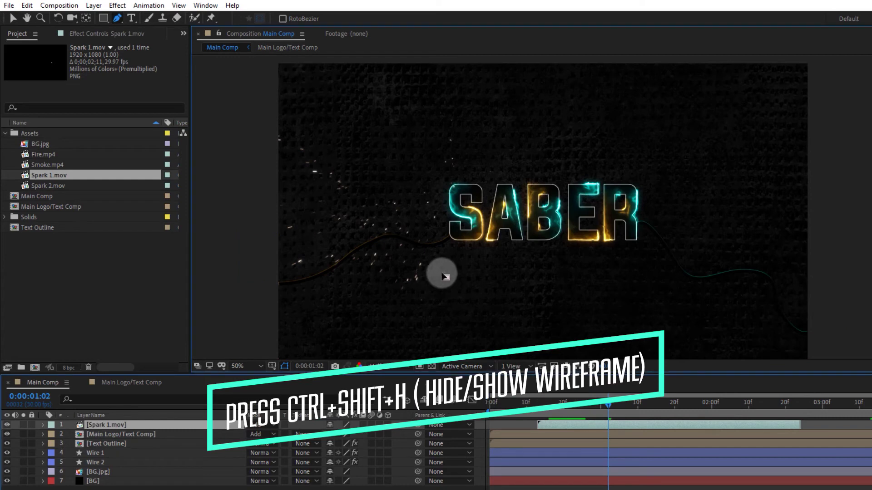
drag(431, 266, 308, 299)
click(308, 298)
click(356, 334)
click(443, 340)
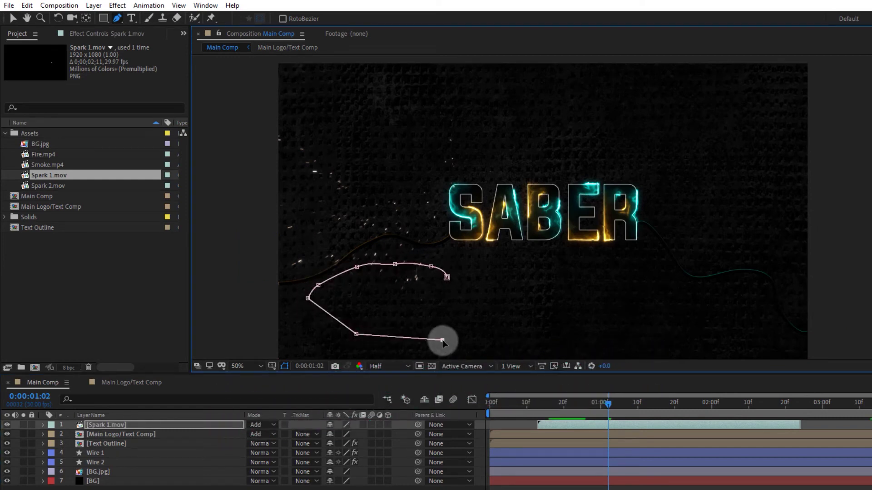
click(475, 333)
click(446, 277)
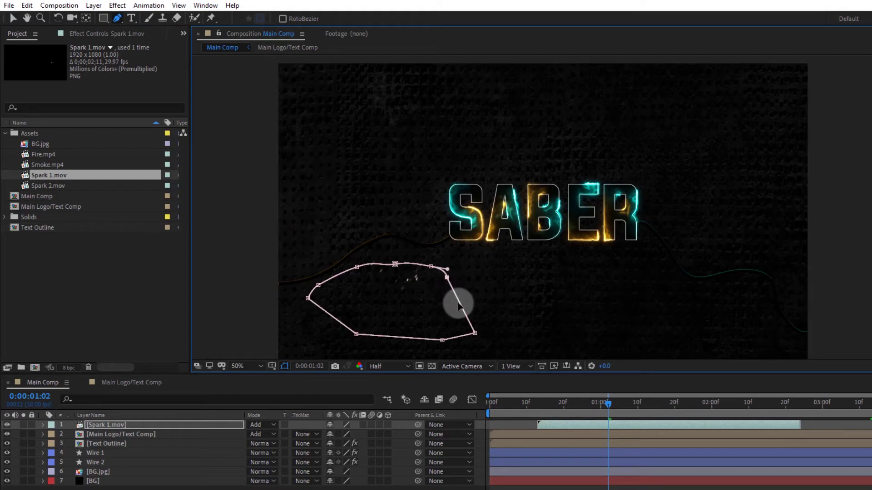
click(43, 426)
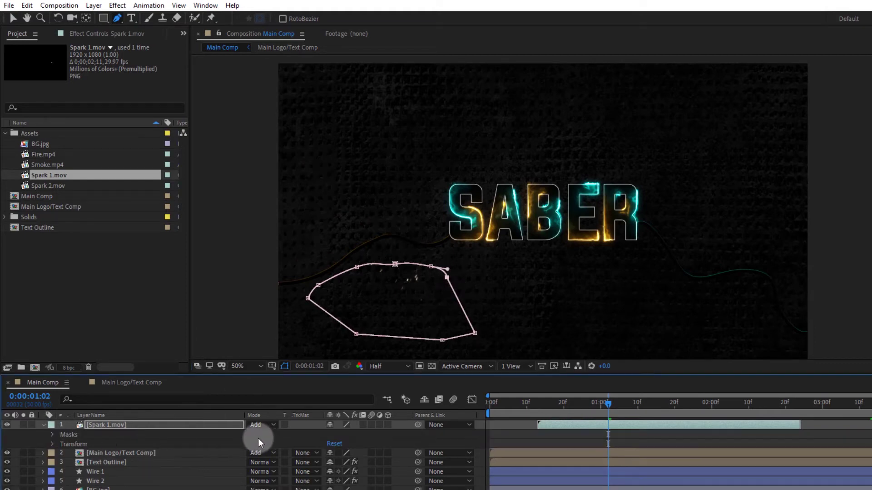
- Set the Spark 1 mask mode to Subtract and feather its edges slightly, checking the playback from 0:00:00:10
click(51, 436)
click(349, 444)
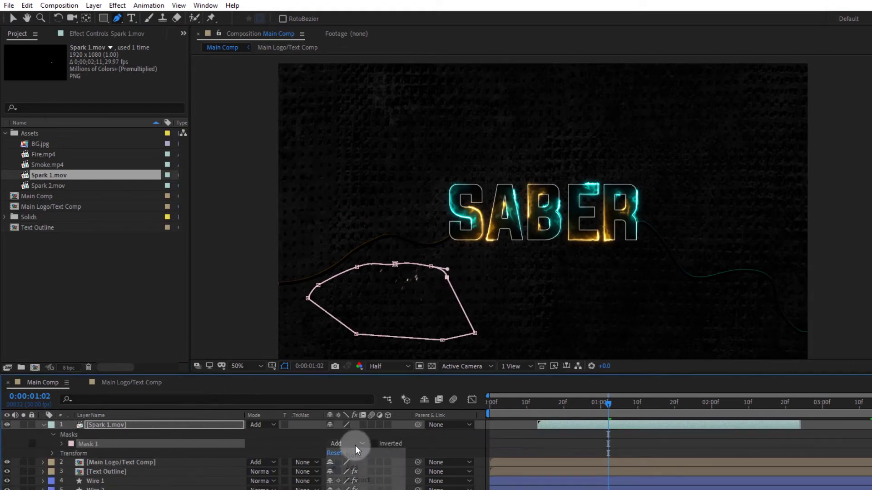
click(357, 480)
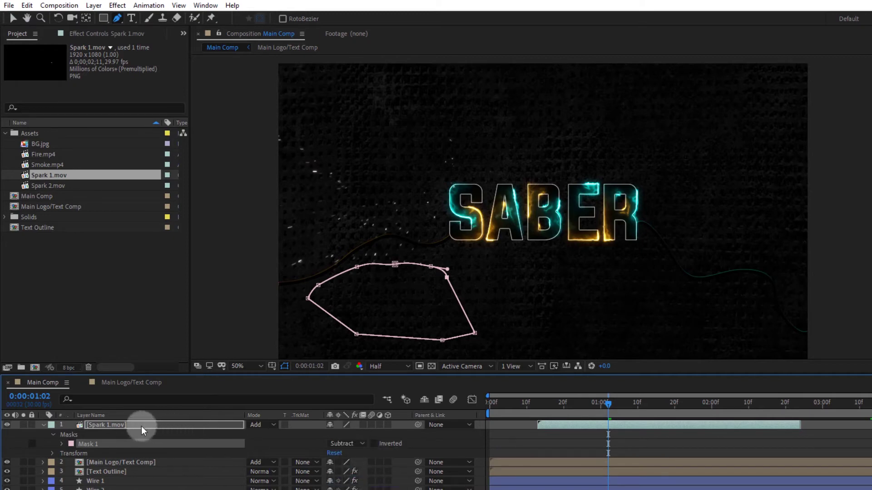
click(129, 427)
key(f)
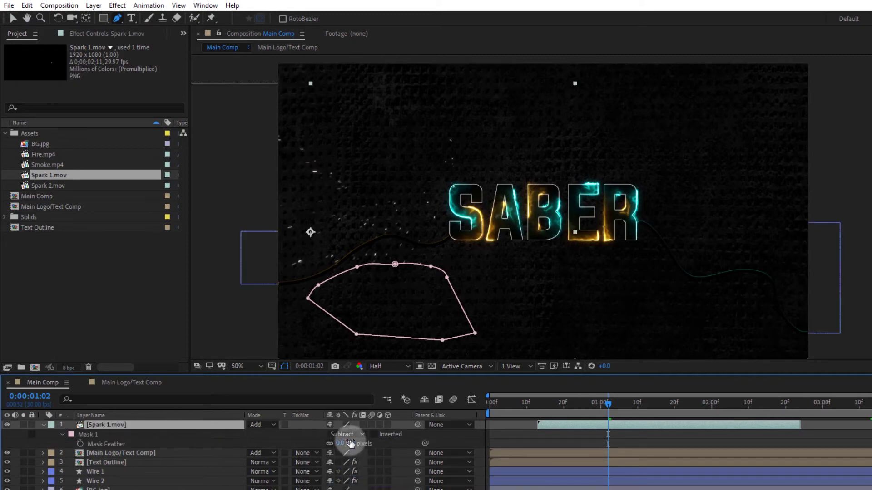
mouse_move(350, 444)
mouse_down()
mouse_move(384, 447)
mouse_move(354, 446)
mouse_move(367, 446)
mouse_up()
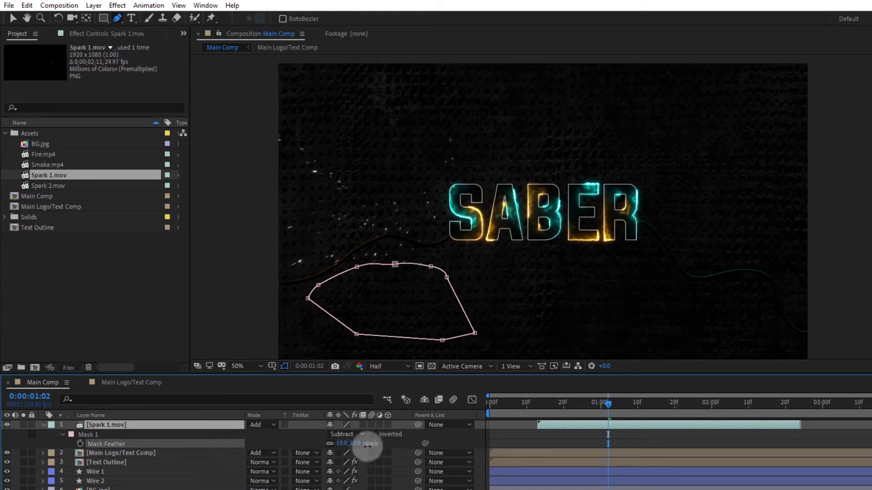
click(42, 424)
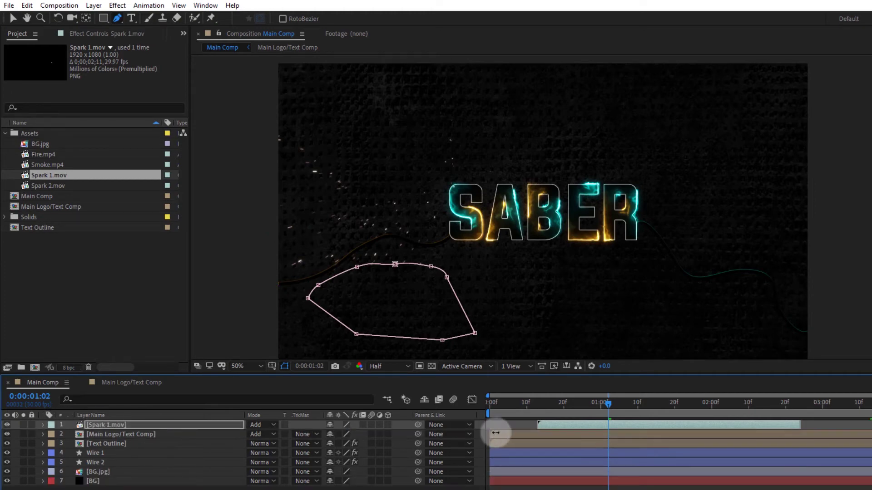
drag(608, 403, 527, 408)
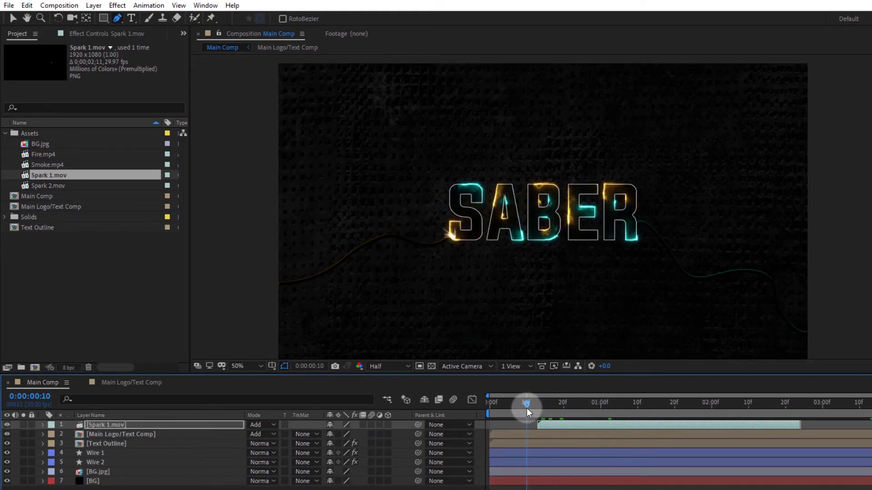
key(space)
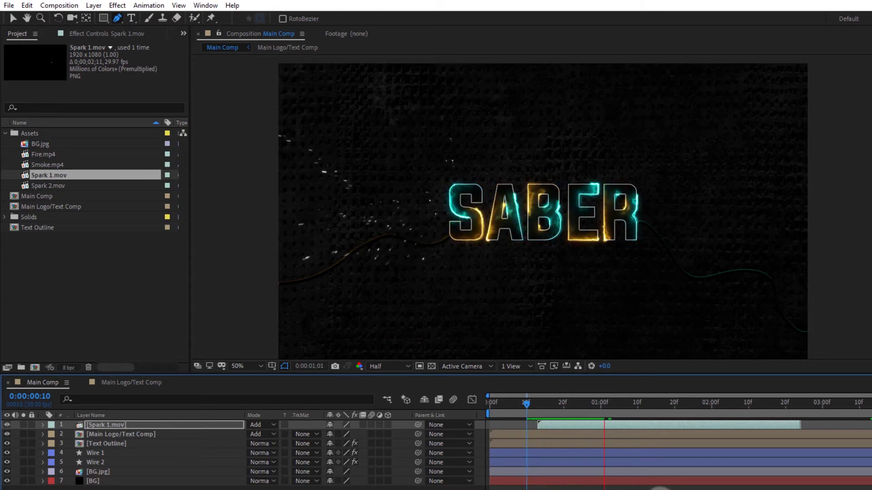
key(space)
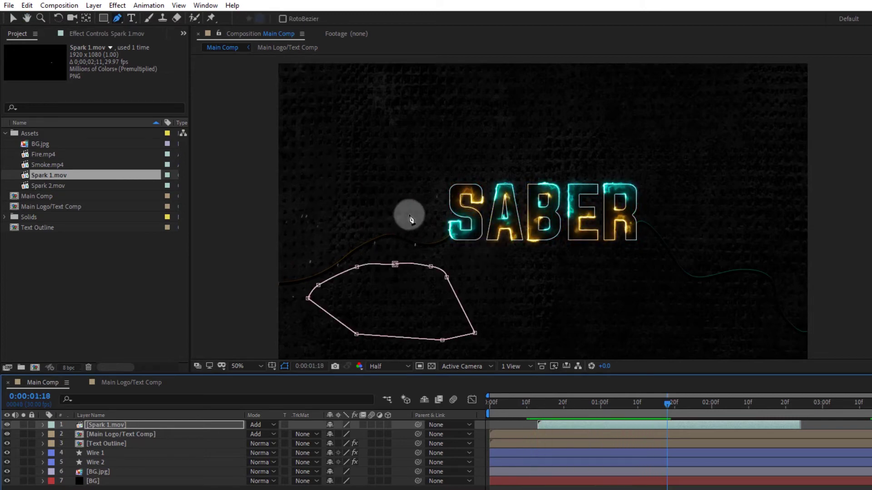
- Place Spark 2.mov from the Assets folder as the top layer and shift it to start at about 0:00:01:05
click(50, 186)
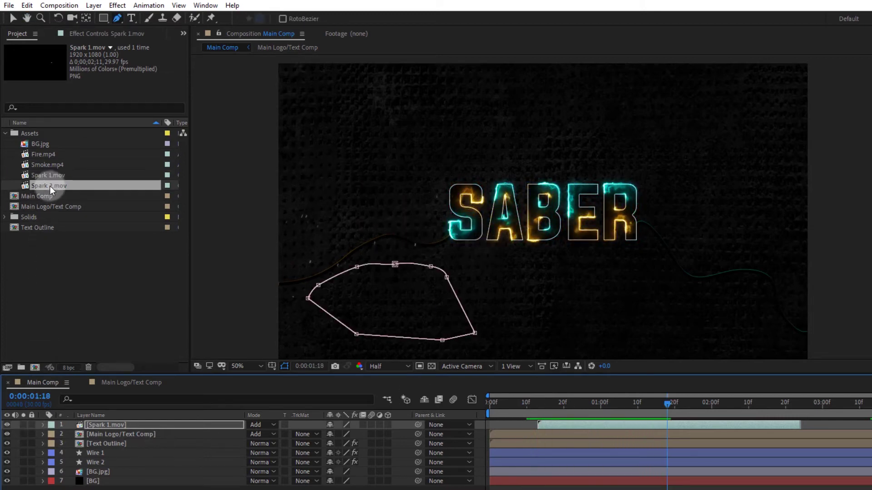
drag(50, 186, 114, 423)
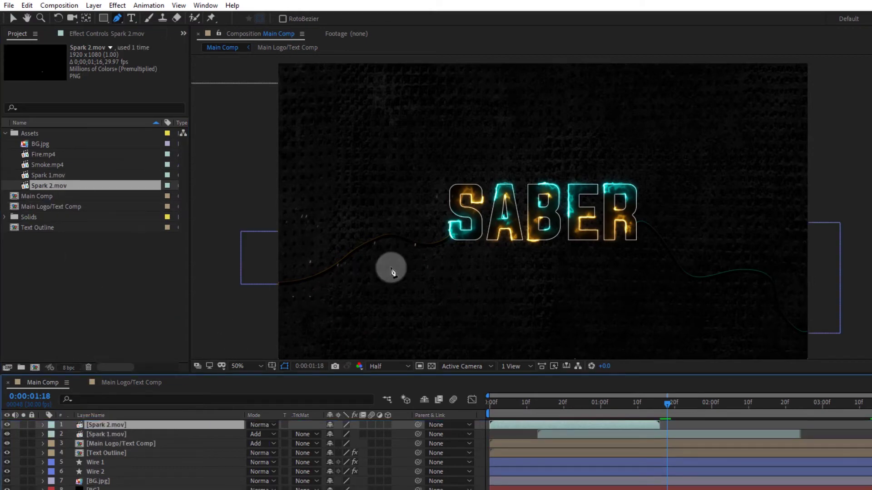
click(12, 18)
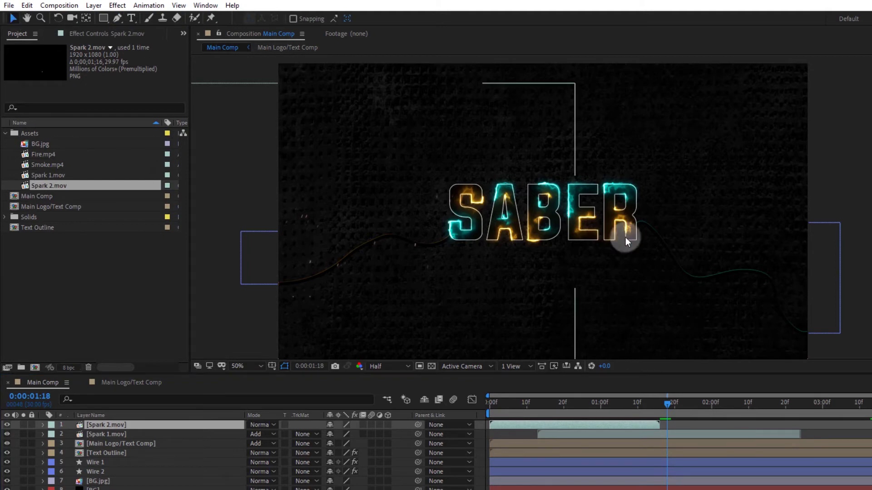
drag(595, 424, 726, 431)
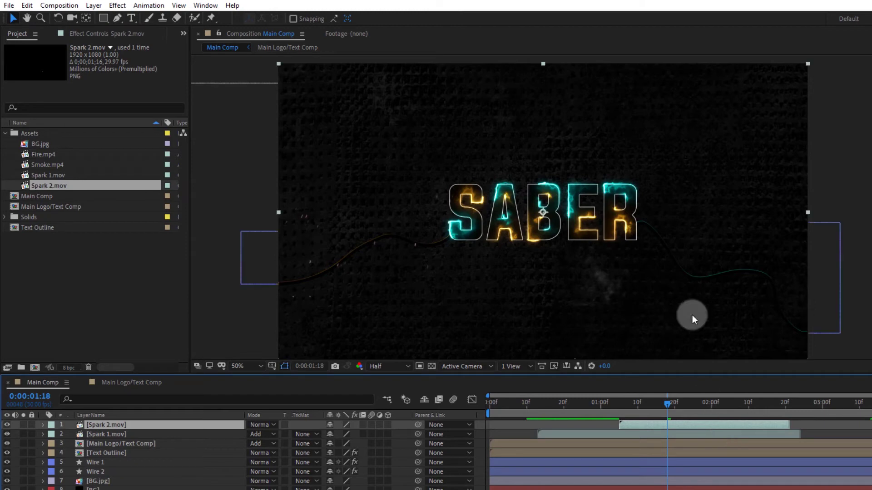
- At 0:00:01:07, position the Spark 2 footage so its sparks burst from where Wire 2 meets the letter R
key(comma)
drag(560, 213, 583, 164)
key(period)
drag(667, 404, 627, 401)
drag(577, 166, 575, 139)
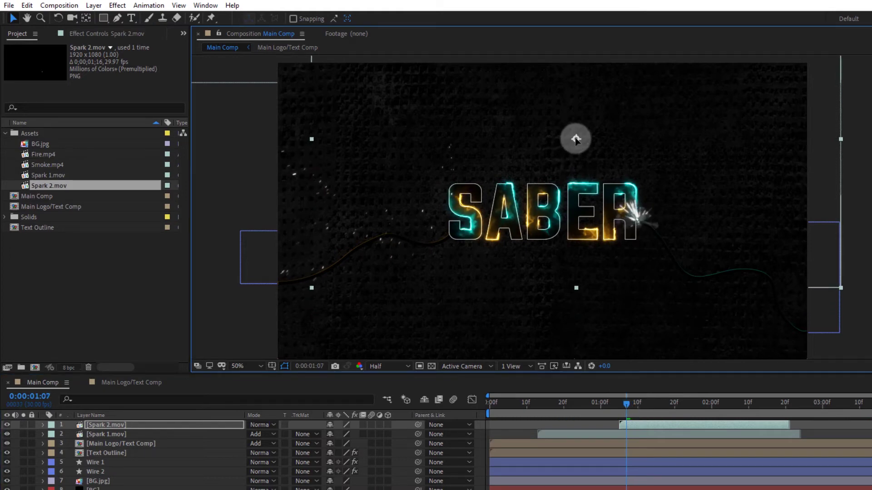
- Apply the Tint effect to Spark 2 and map white to a turquoise with hue 167°, checking the burst up to 0:00:01:14
click(120, 426)
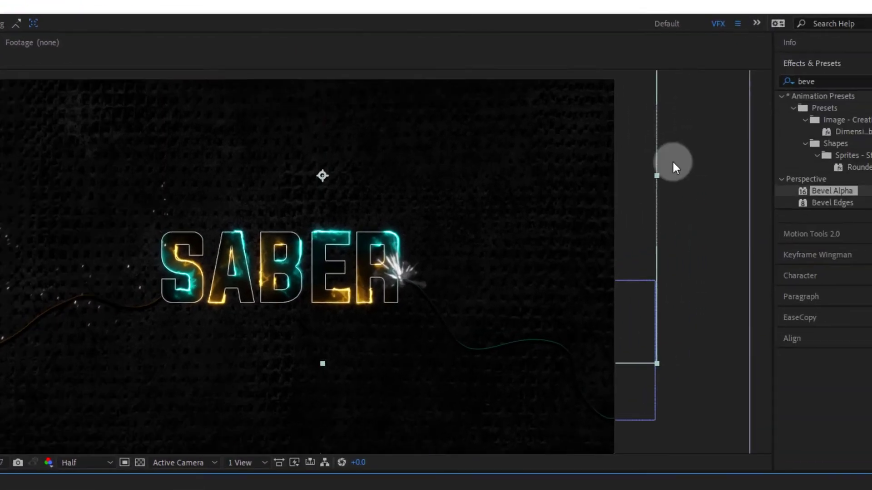
drag(753, 91, 705, 92)
text(tint)
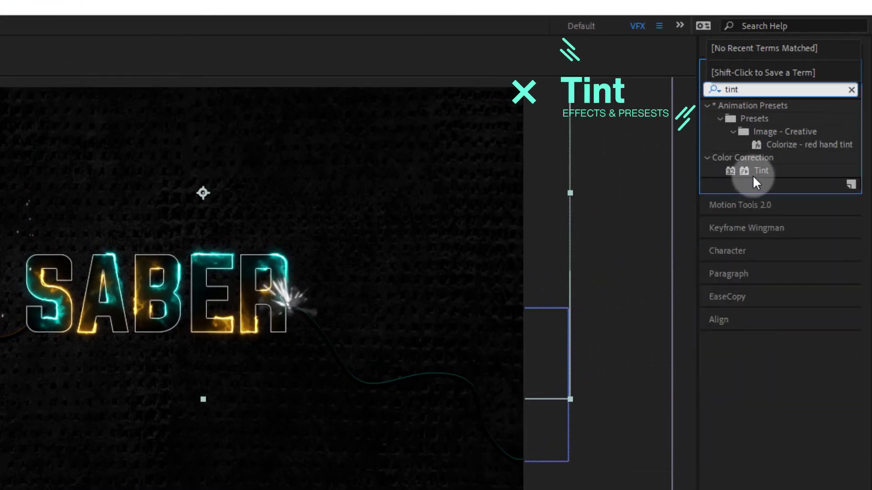
double_click(759, 170)
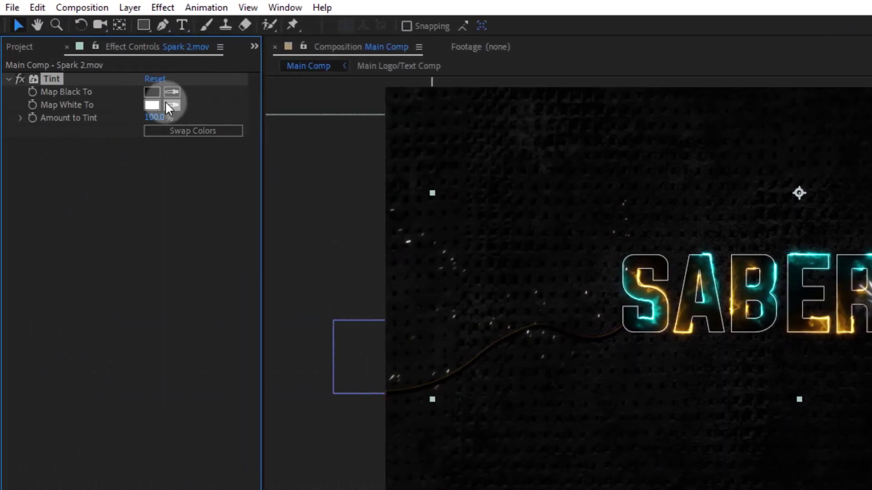
click(152, 105)
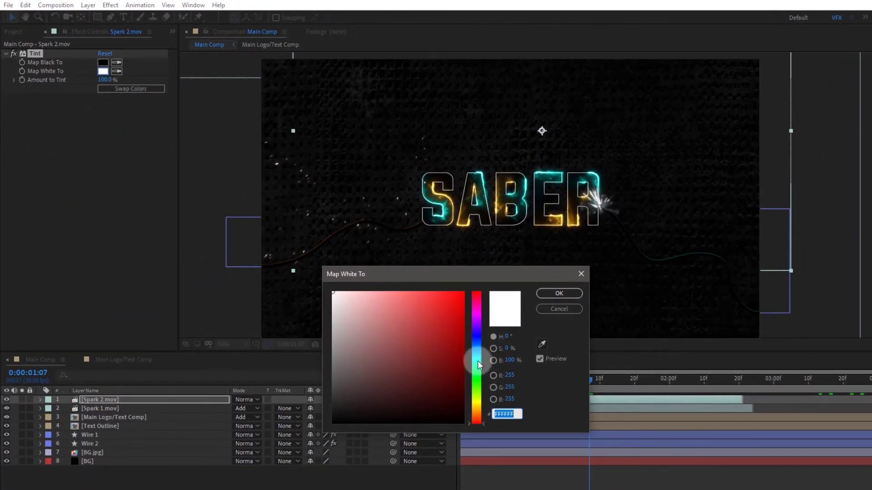
click(478, 362)
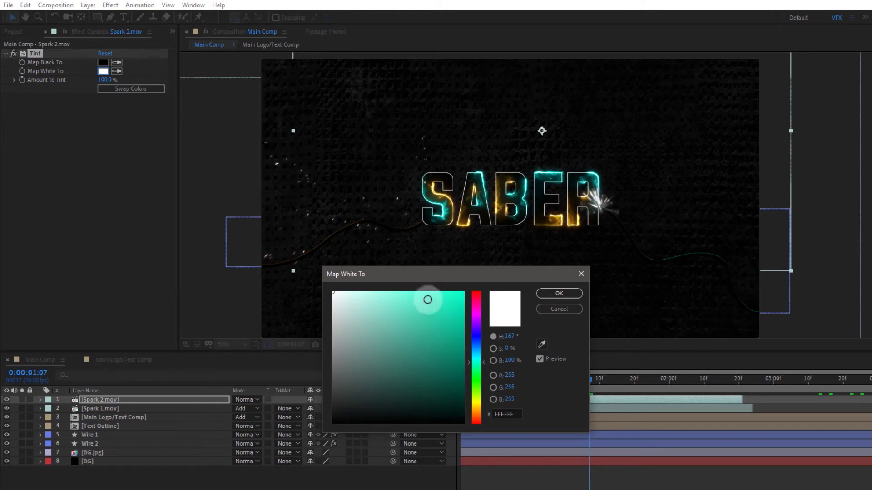
click(434, 293)
click(557, 295)
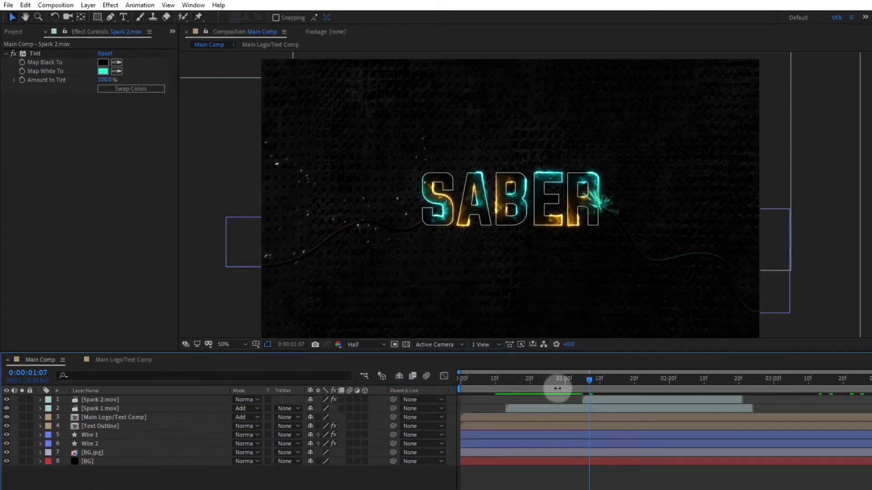
drag(589, 382, 615, 411)
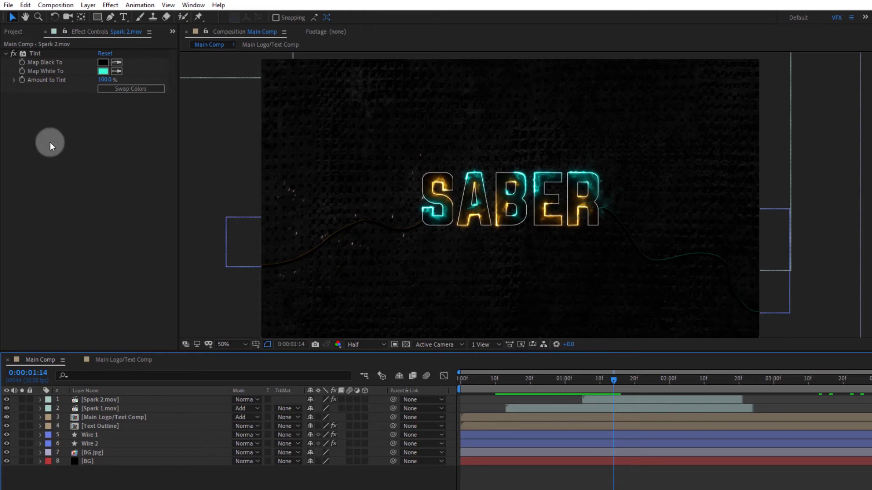
- Place Fire.mp4 from the Assets folder as the top layer of Main Comp
click(18, 34)
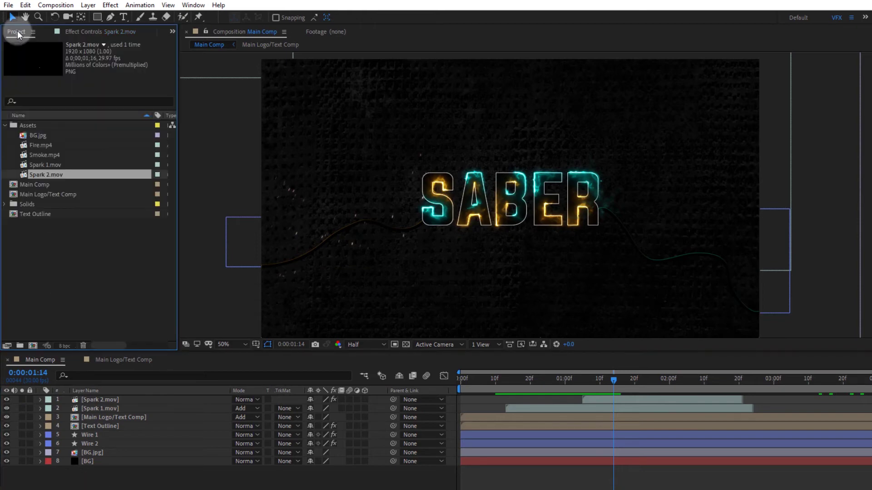
click(48, 155)
click(47, 144)
drag(46, 144, 100, 397)
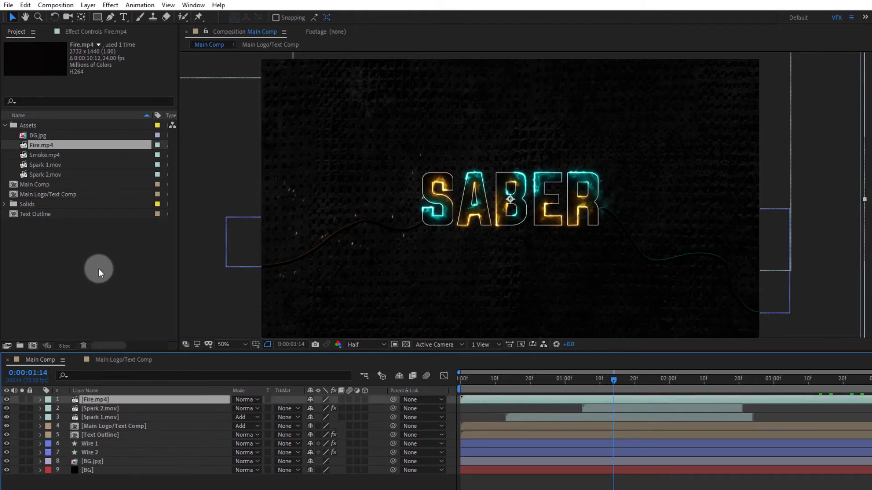
- Set the Fire.mp4 layer's blending mode to Add and apply the Tint effect, checking the frames up to 0:00:02:15
click(241, 402)
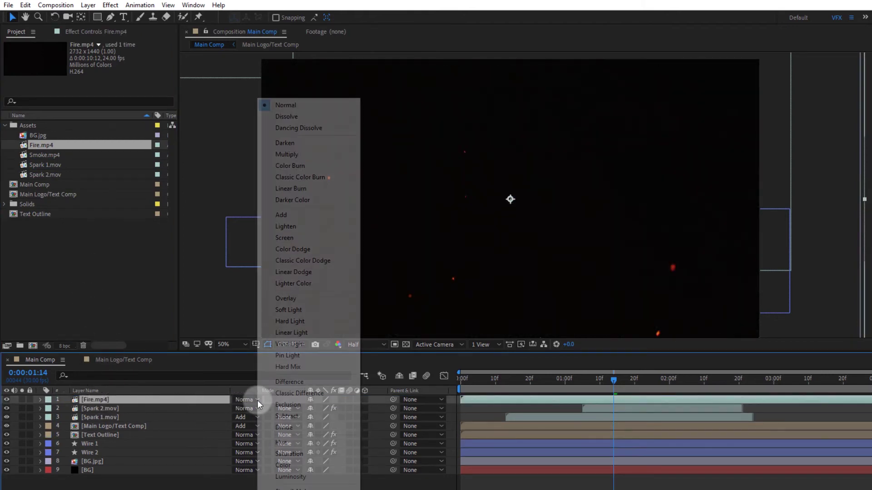
click(290, 218)
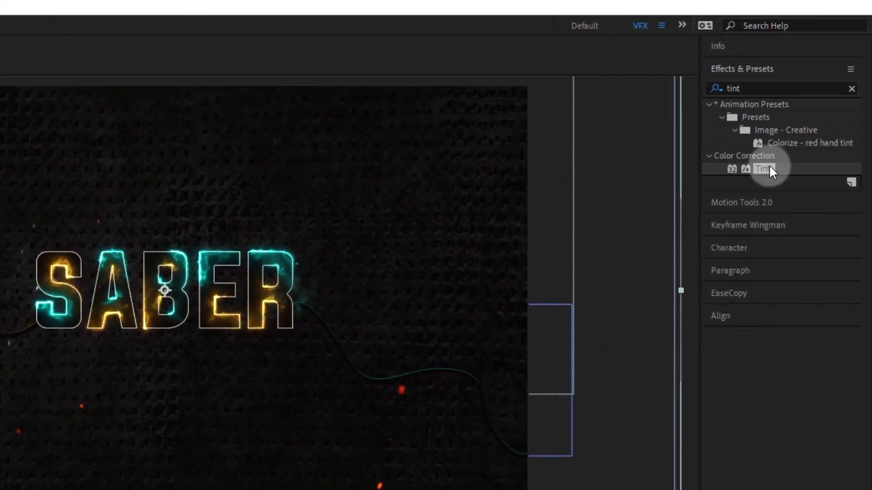
double_click(767, 167)
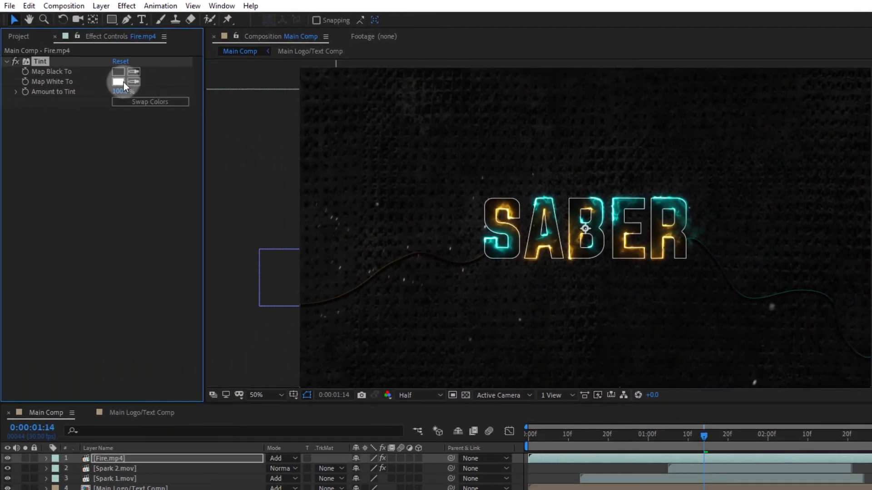
drag(618, 447, 828, 440)
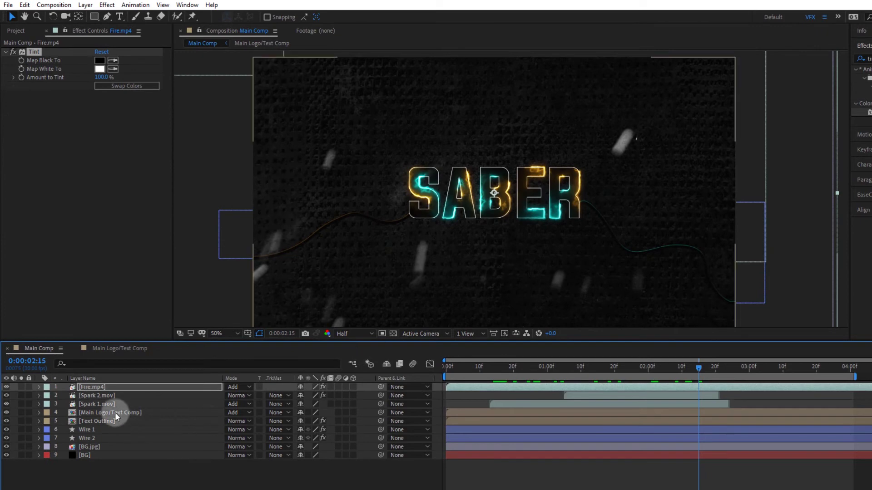
- Place Smoke.mp4 from the Assets folder as the top layer and set its blending mode to Screen
click(17, 33)
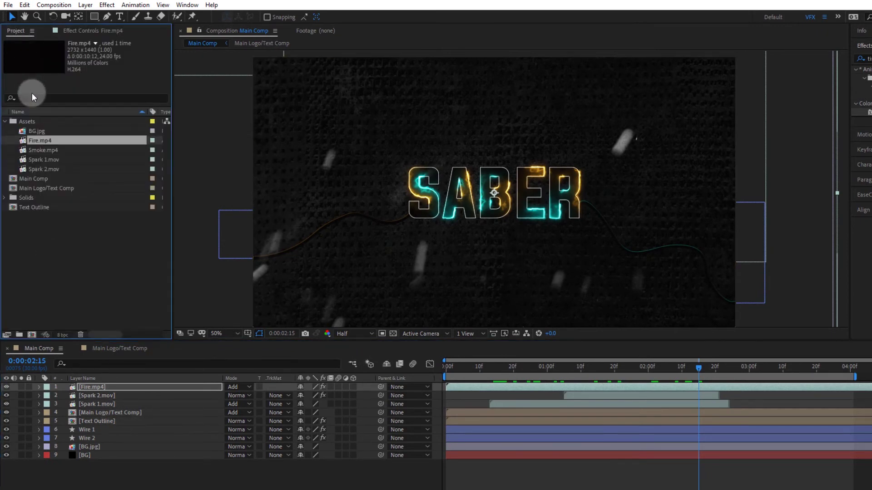
click(49, 151)
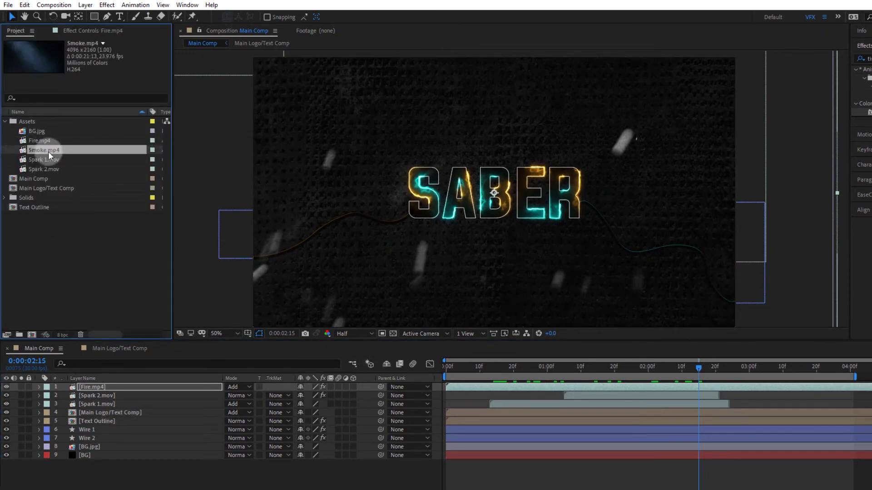
drag(52, 150, 97, 385)
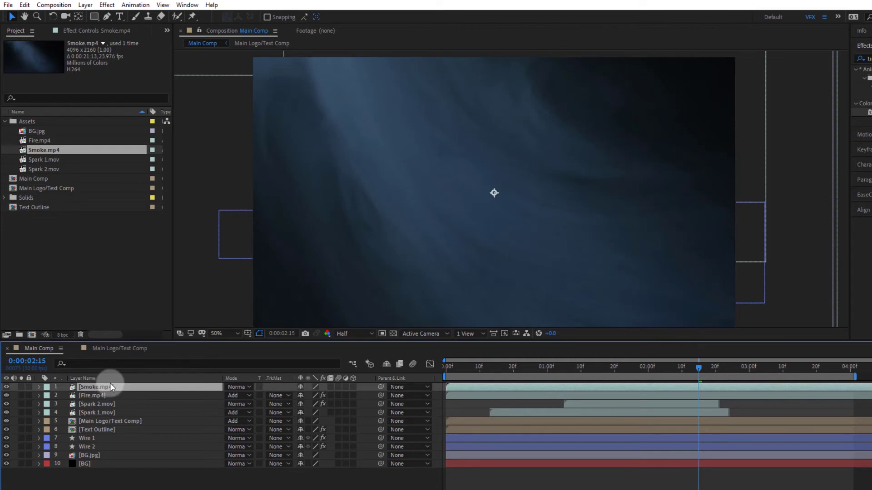
click(236, 387)
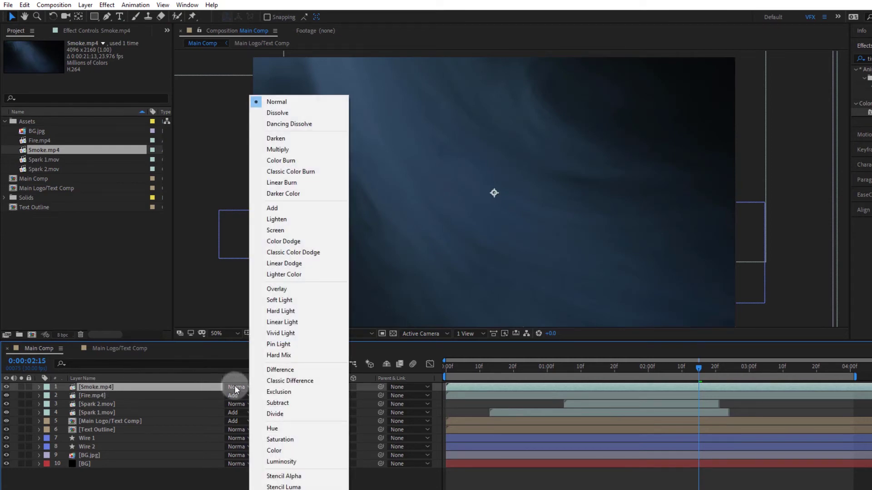
click(282, 230)
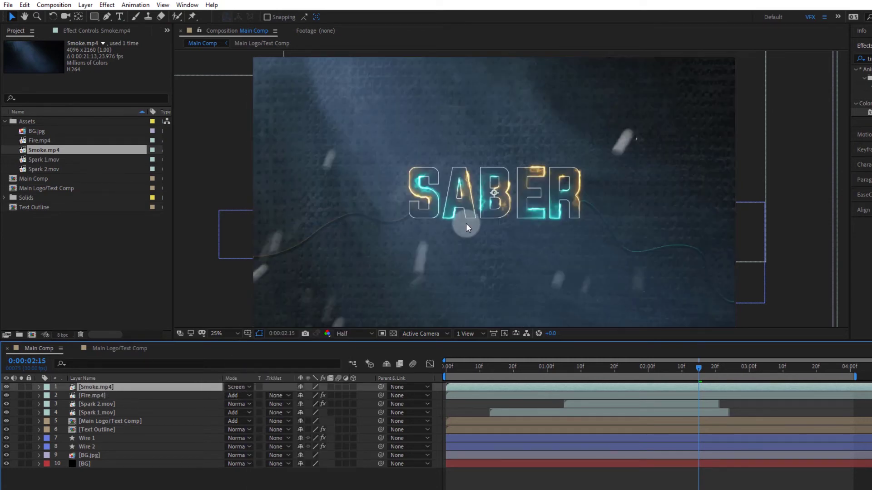
- Scale the Smoke.mp4 footage down proportionally until it extends only slightly beyond the composition frame
key(comma)
key(comma)
key(comma)
key(comma)
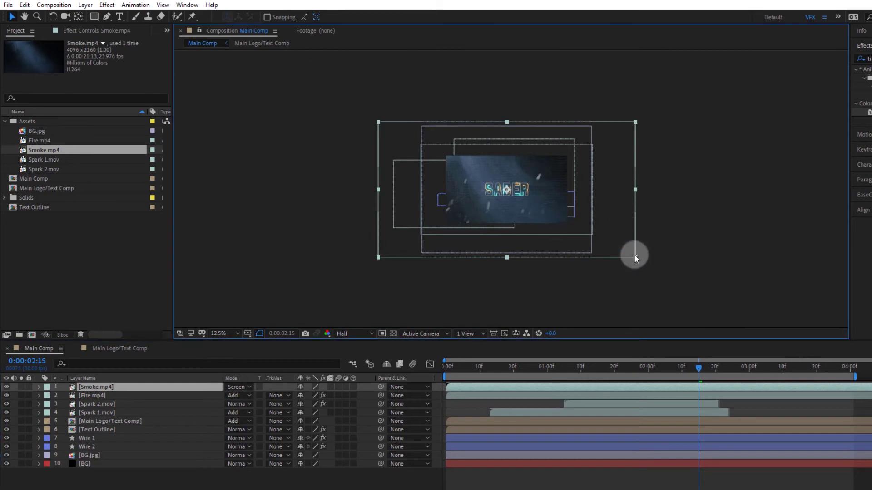
drag(634, 255, 591, 228)
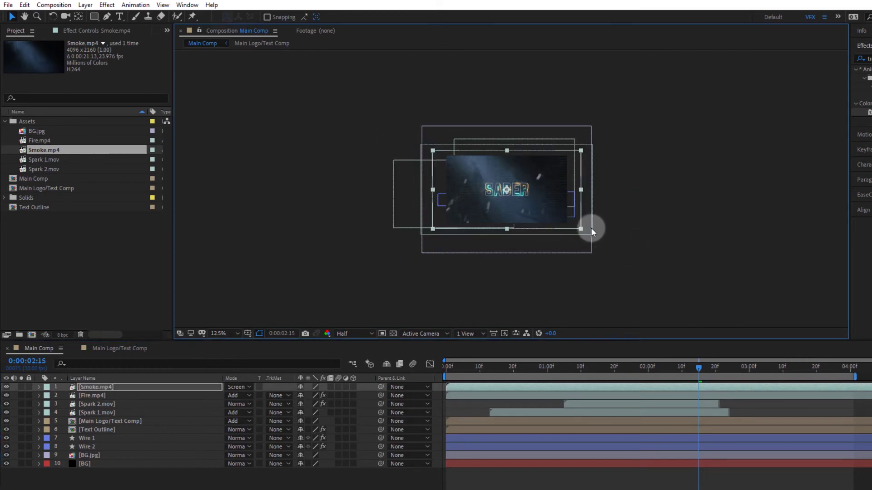
key(period)
key(period)
key(period)
key(period)
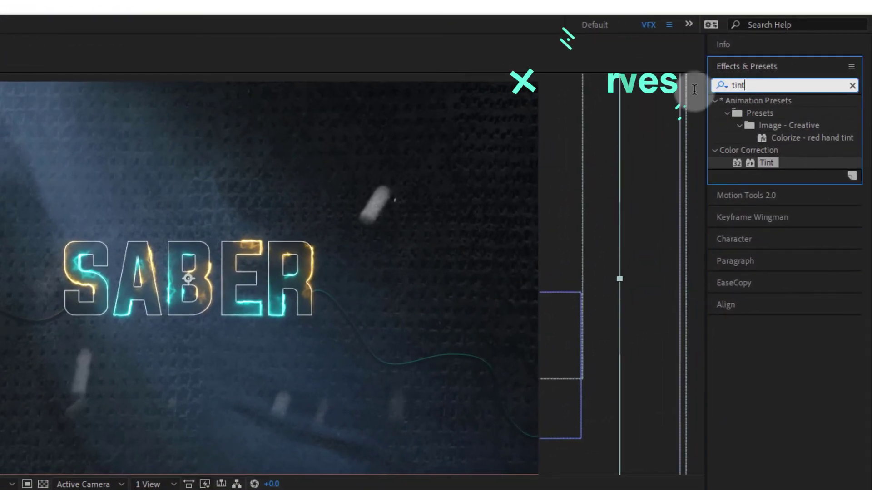
- Apply the Curves effect to Smoke.mp4 and shape the RGB curve into an S with darker shadows and slightly lifted highlights
key(ctrl+a)
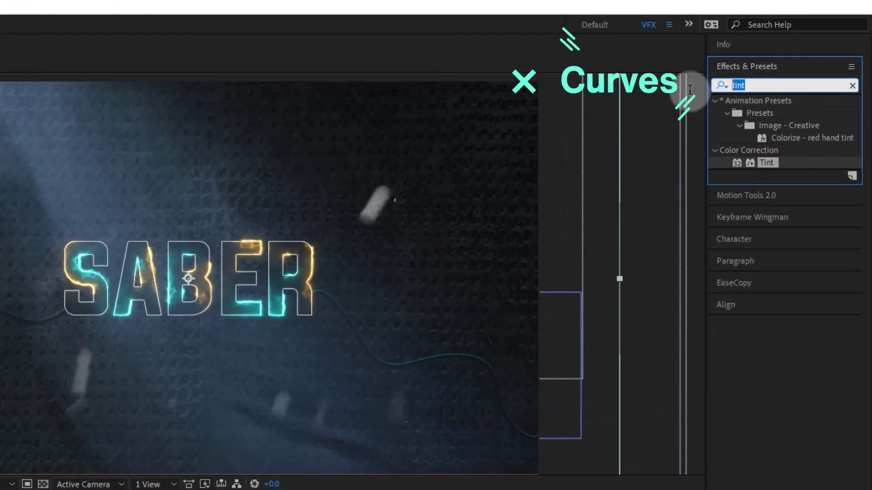
text(curv)
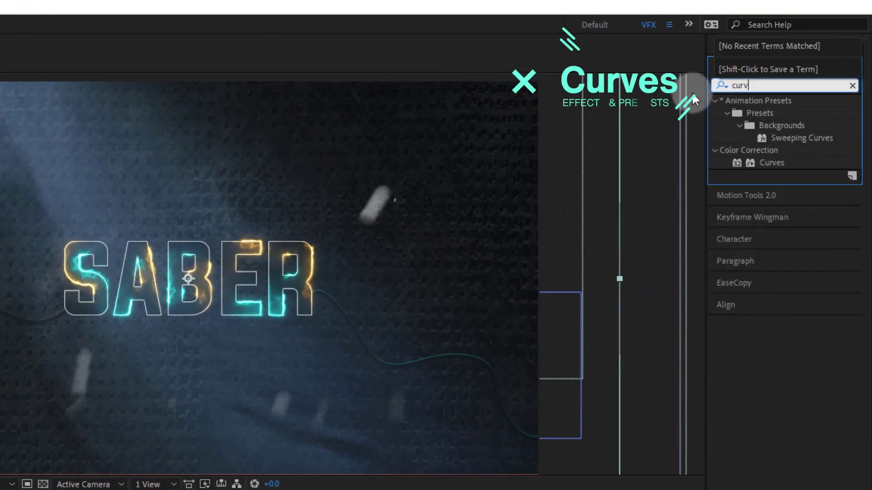
double_click(772, 162)
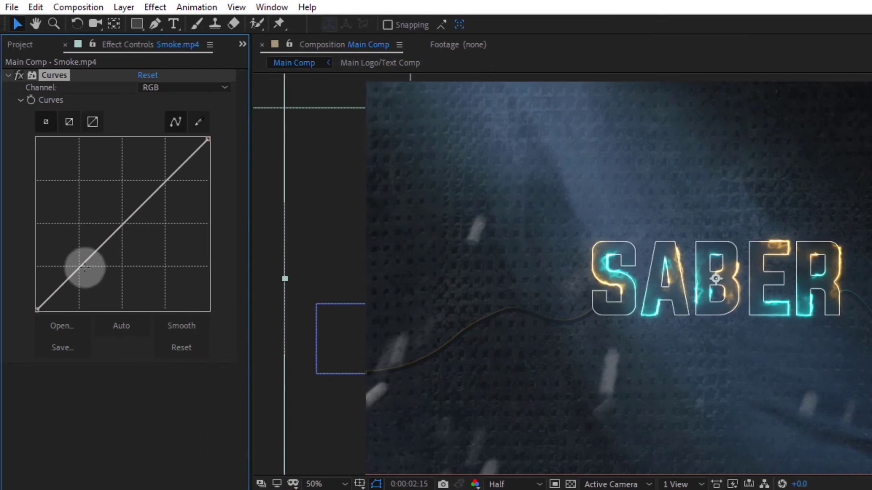
drag(41, 266, 50, 273)
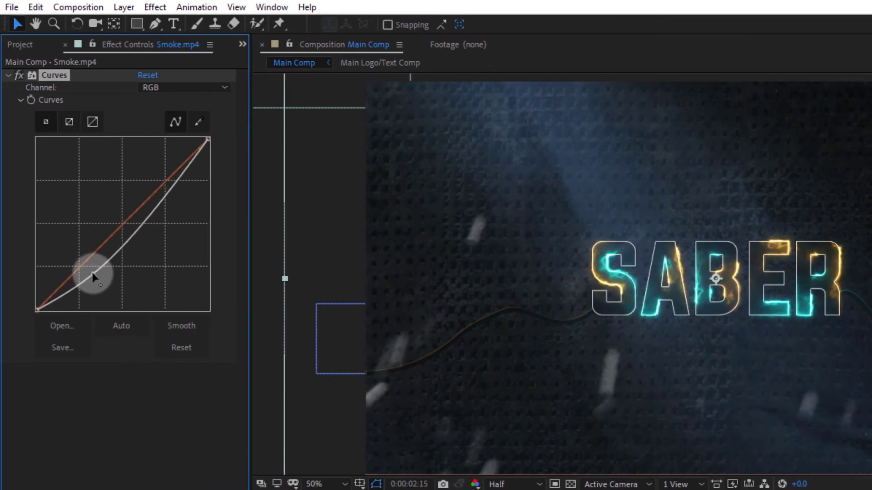
drag(161, 195, 151, 194)
- Lower the midtones slightly in the Red and Blue channels of the Smoke.mp4 Curves effect
click(184, 89)
click(191, 125)
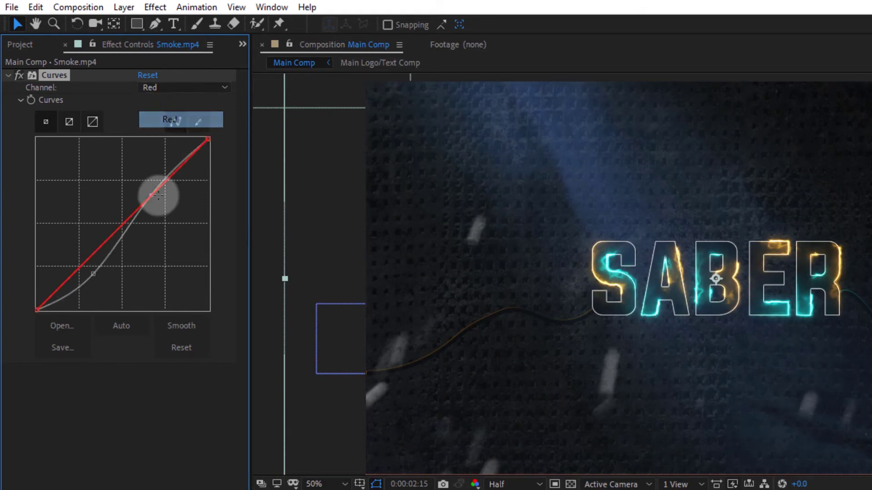
drag(113, 236, 117, 239)
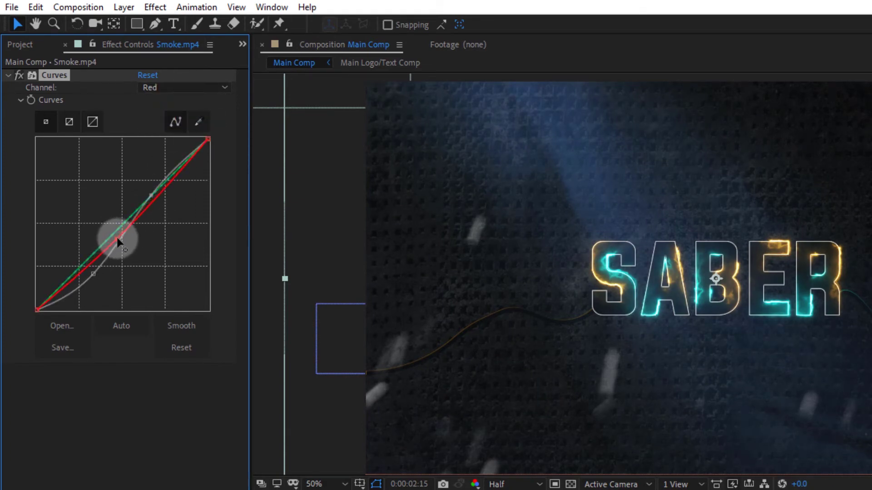
click(183, 91)
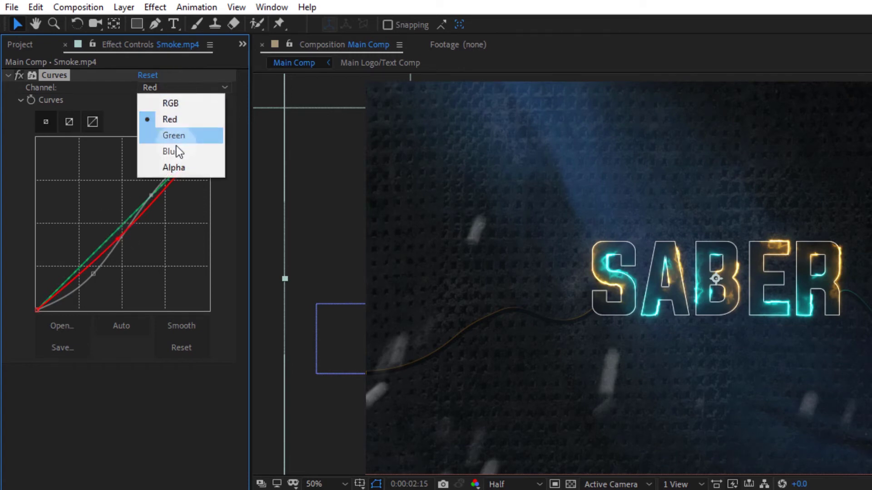
click(176, 151)
drag(121, 238, 109, 232)
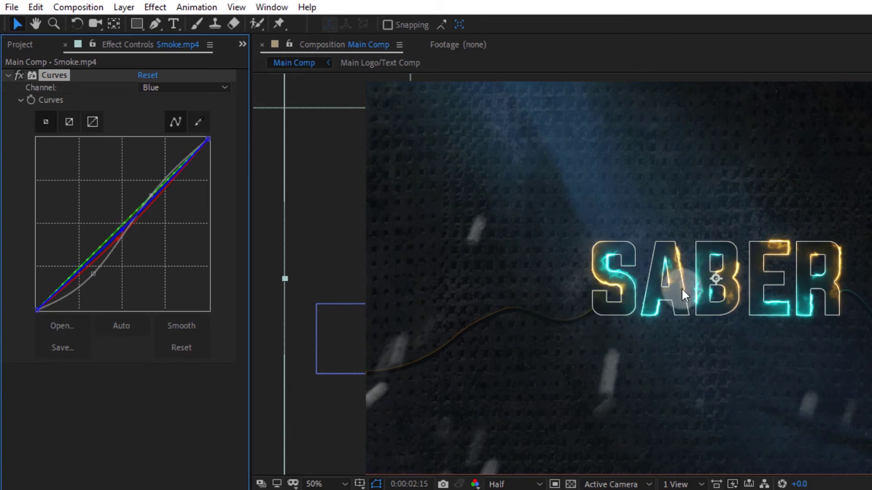
click(8, 75)
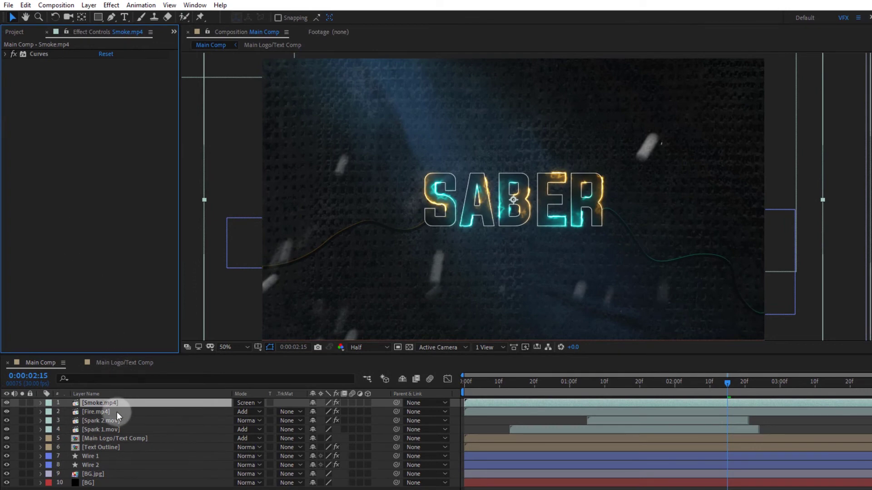
- Apply Curves to Fire.mp4 with a gentle S-shaped RGB curve and check the frames up to 0:00:01:02
click(113, 413)
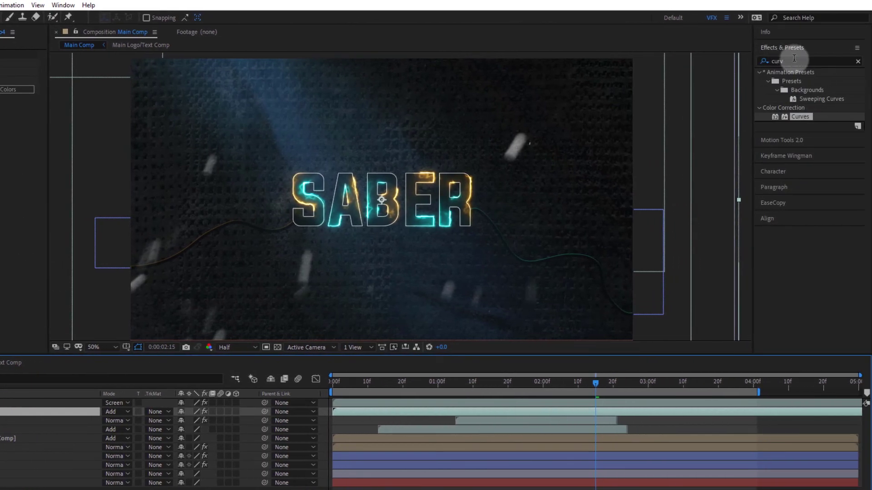
double_click(801, 117)
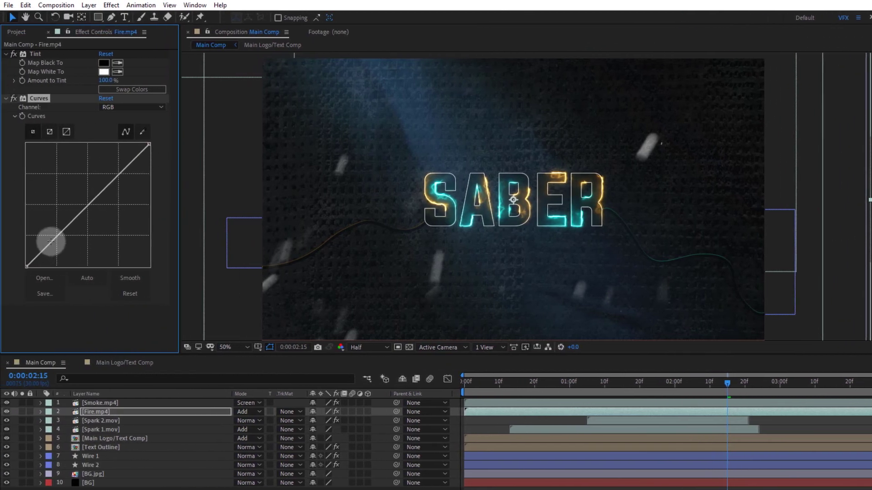
drag(50, 241, 59, 247)
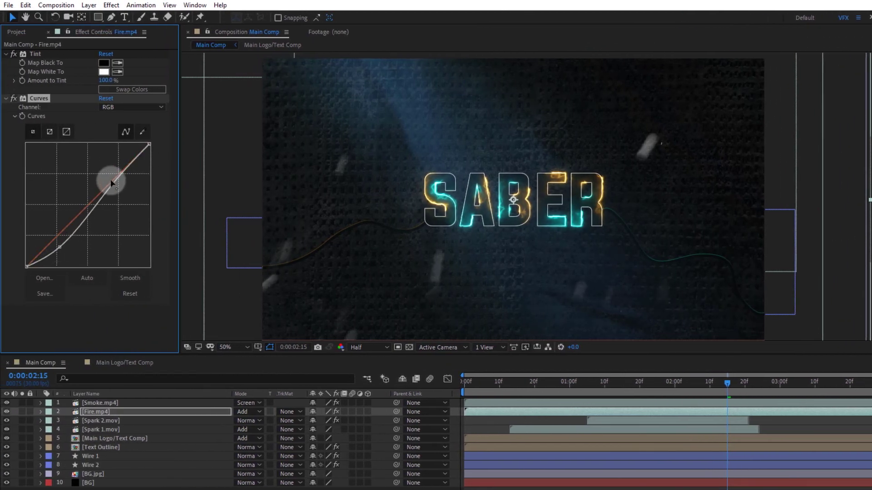
click(539, 387)
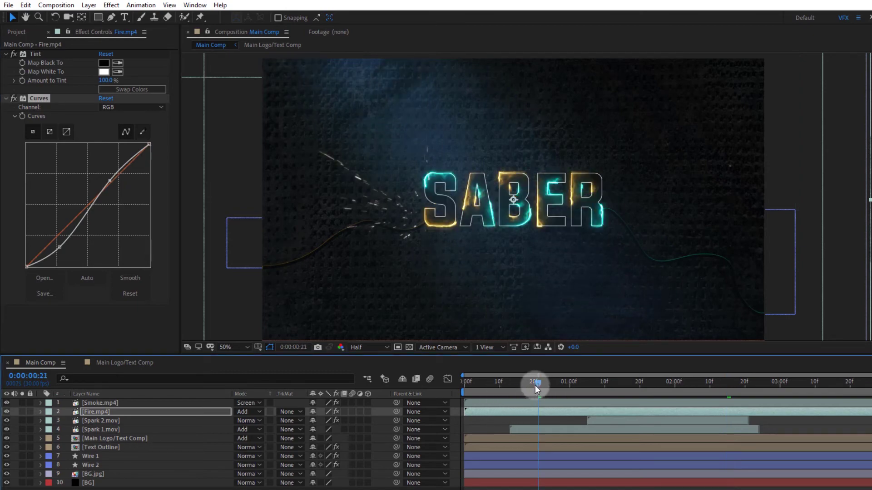
drag(536, 386, 576, 387)
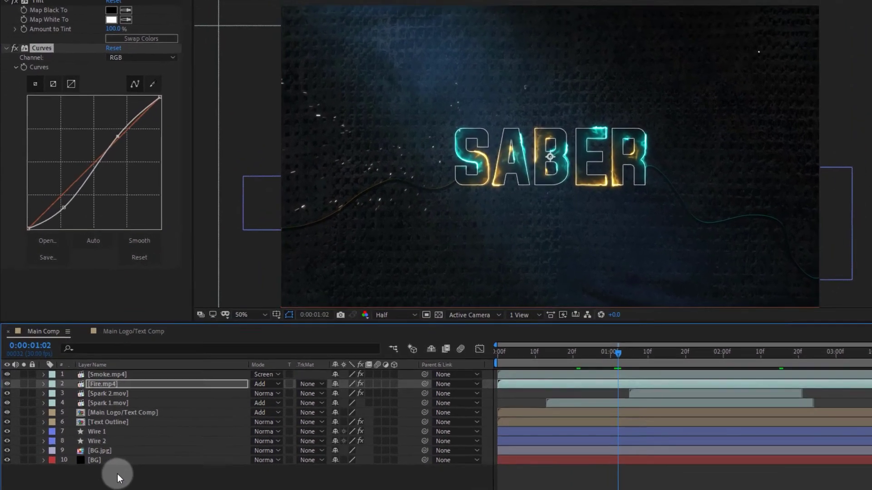
- Create an adjustment layer at the top of Main Comp and rename it CC
right_click(110, 488)
mouse_move(160, 360)
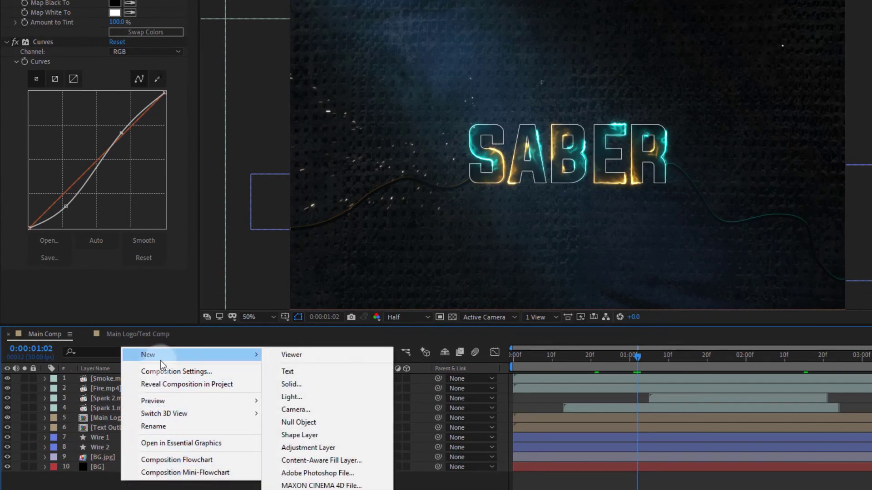
click(300, 449)
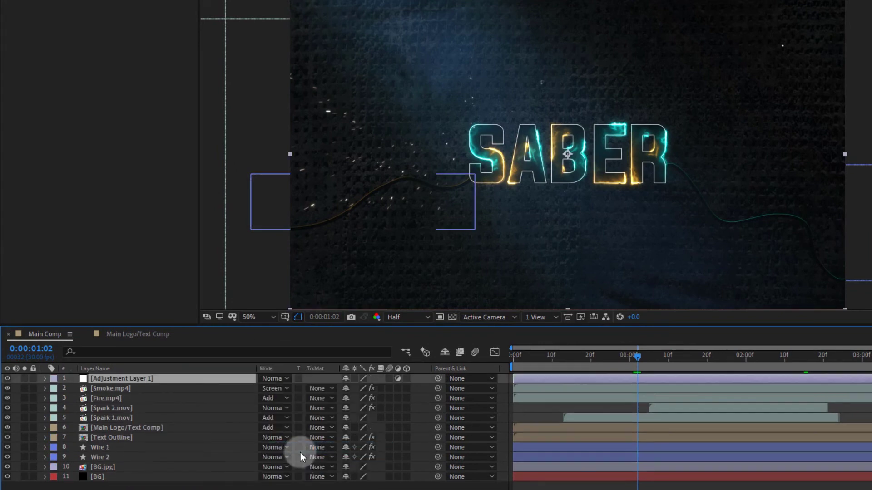
key(Return)
text(CC)
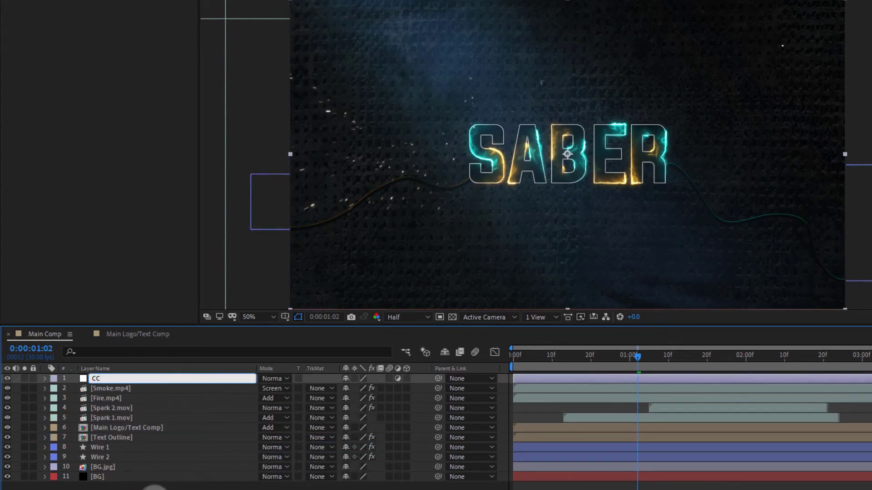
key(Return)
- Apply the Curves, Glow and Noise effects to the CC adjustment layer
text(curv)
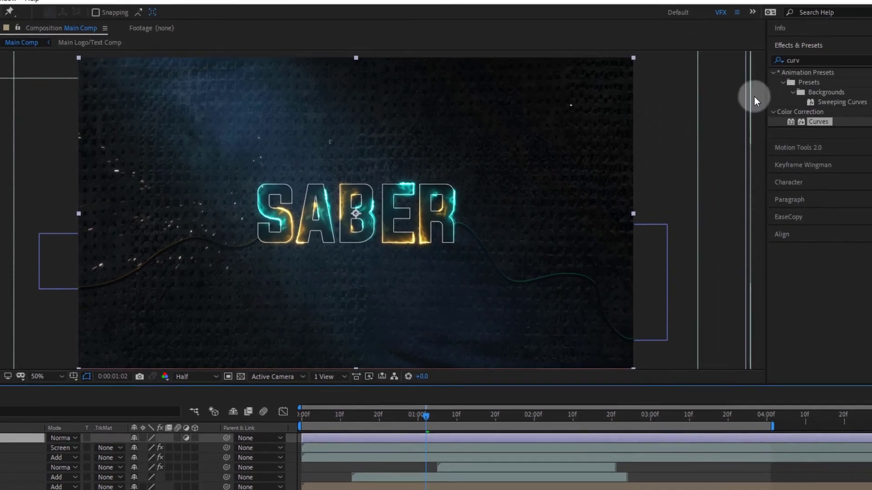
double_click(800, 127)
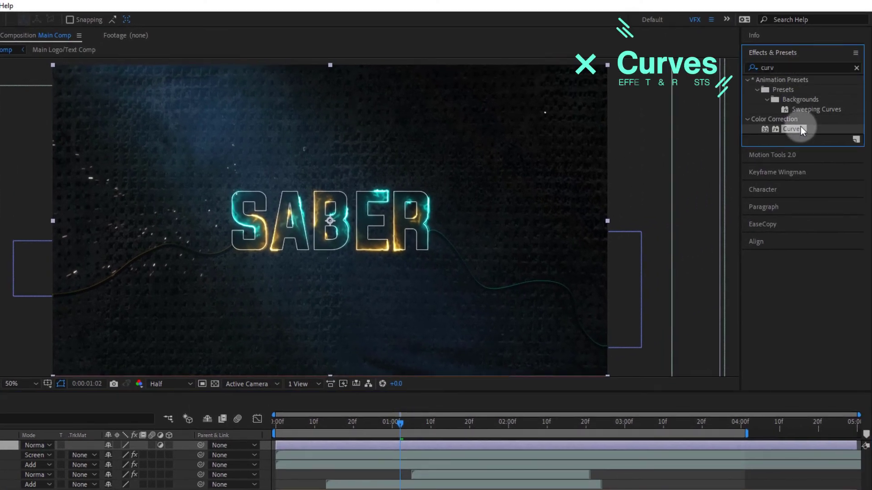
drag(790, 70, 742, 67)
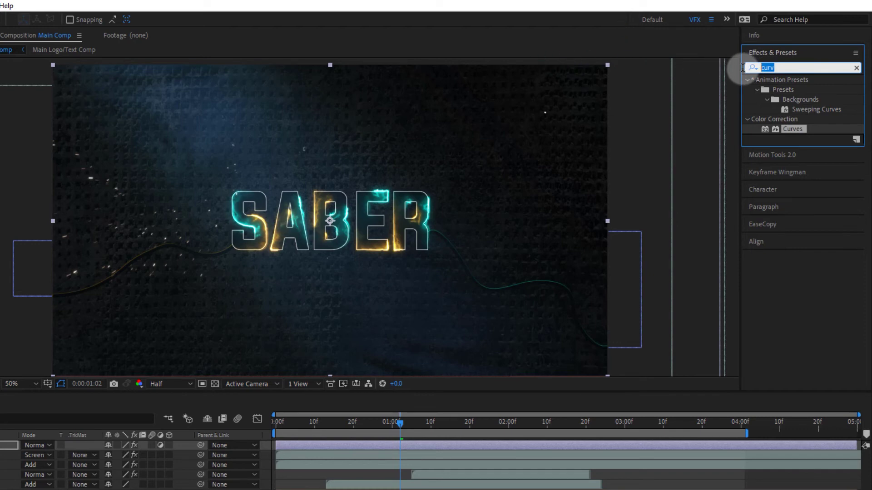
text(glow)
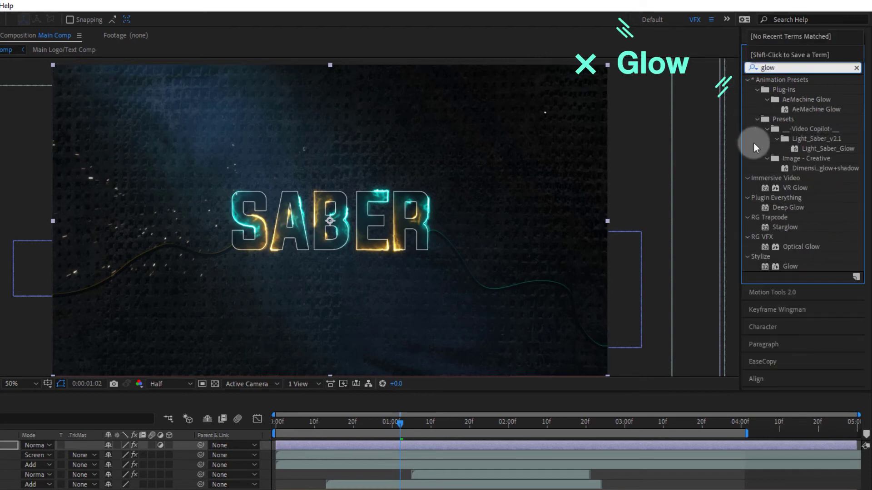
double_click(790, 265)
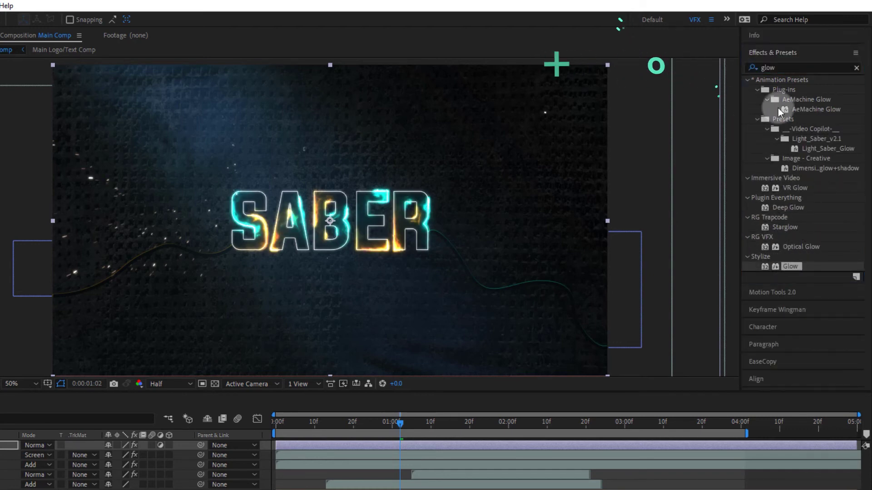
drag(780, 68, 751, 68)
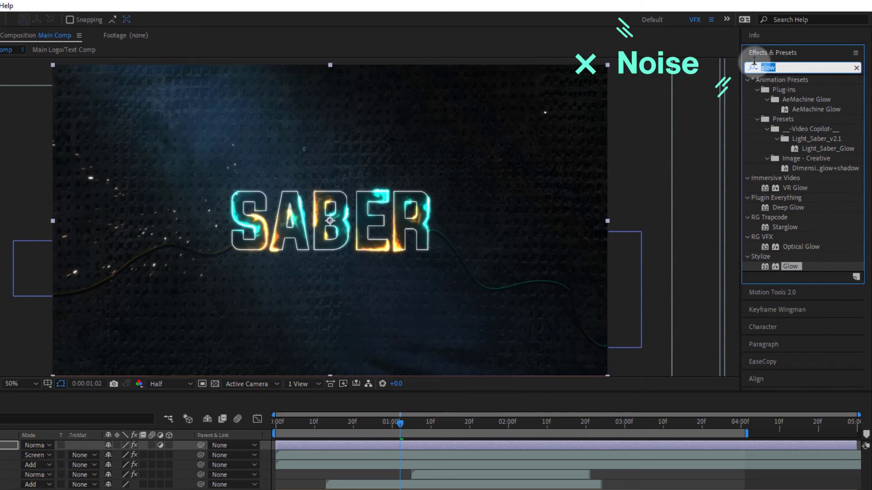
text(noise)
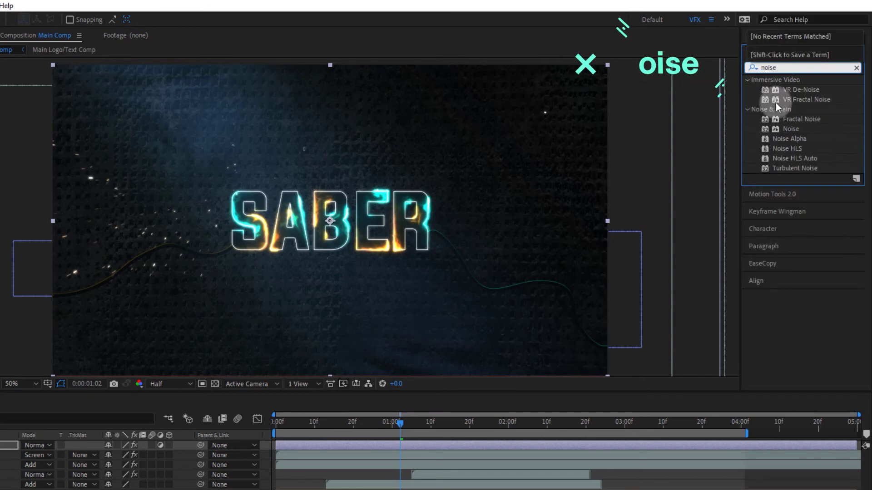
double_click(792, 128)
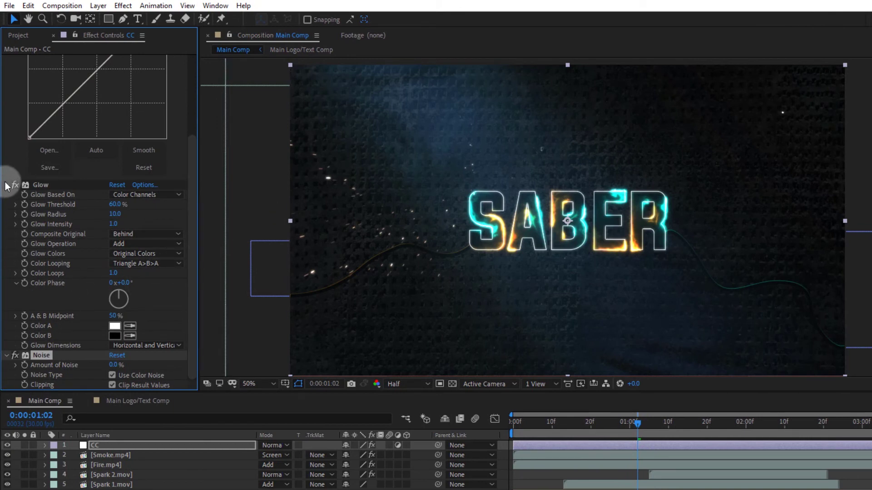
- Turn off Glow and Noise on CC and bend its RGB curve to darken the shadows while holding the highlights near the diagonal
click(7, 185)
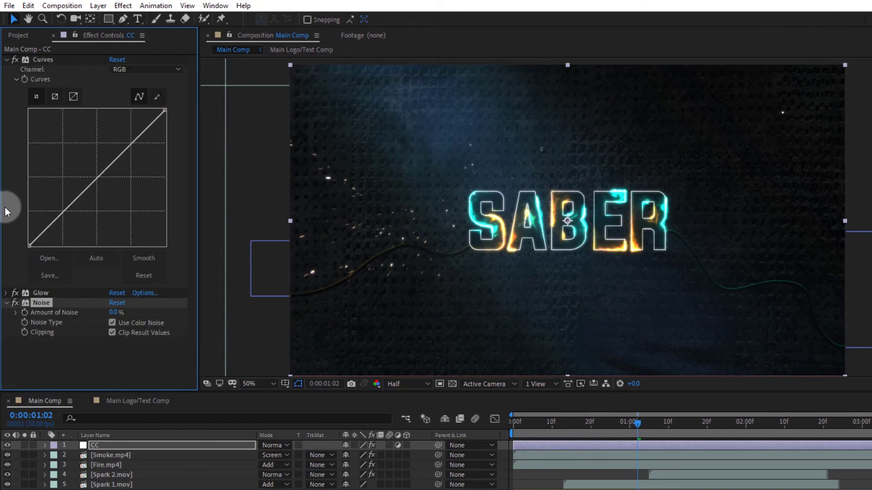
click(16, 295)
click(17, 304)
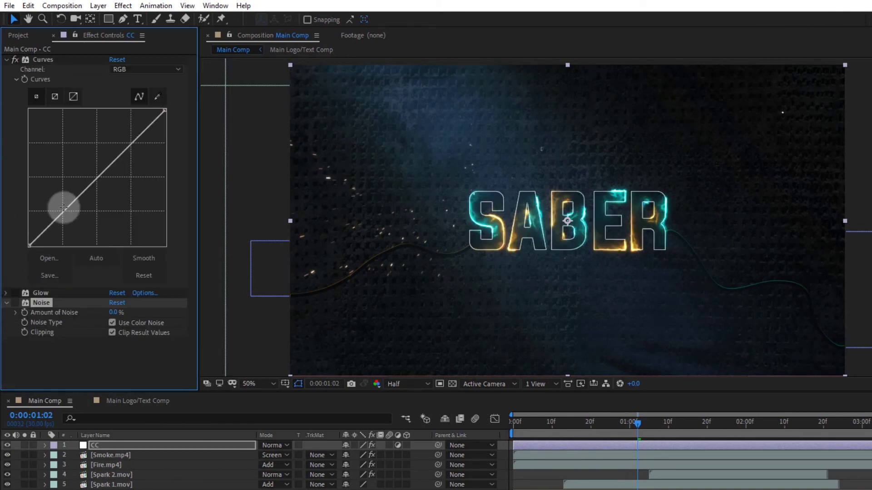
drag(63, 209, 77, 239)
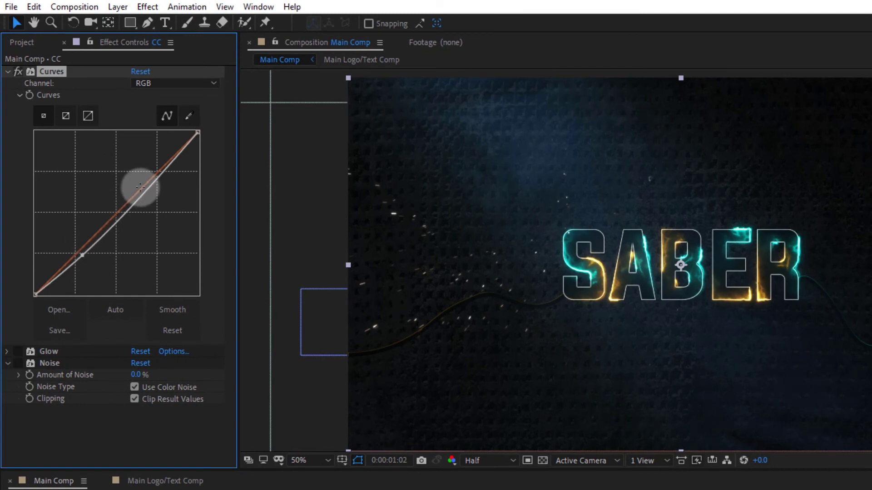
drag(140, 186, 154, 176)
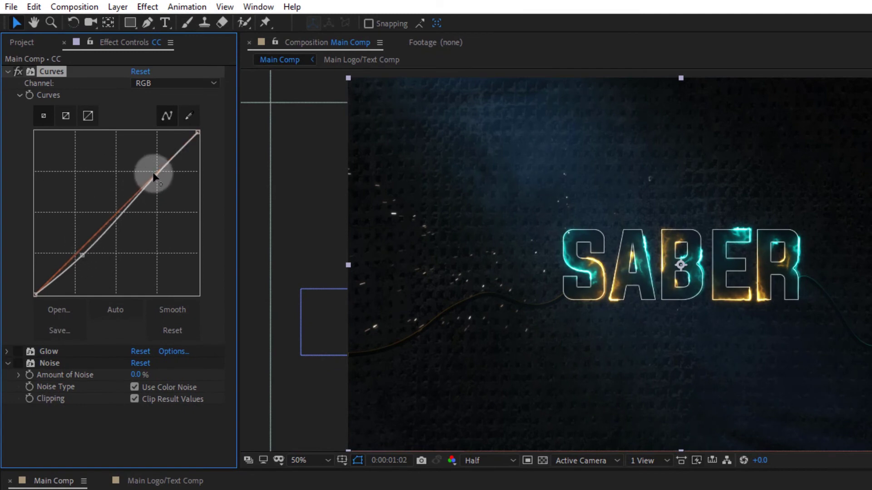
click(7, 71)
- Turn the Glow effect on CC back on and set its Glow Radius to 95, inspecting the glow around the SABER text
click(16, 83)
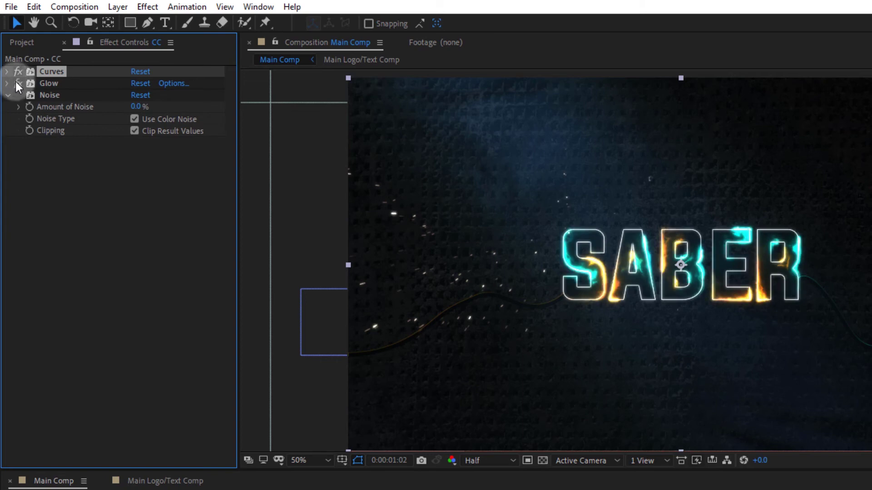
click(7, 84)
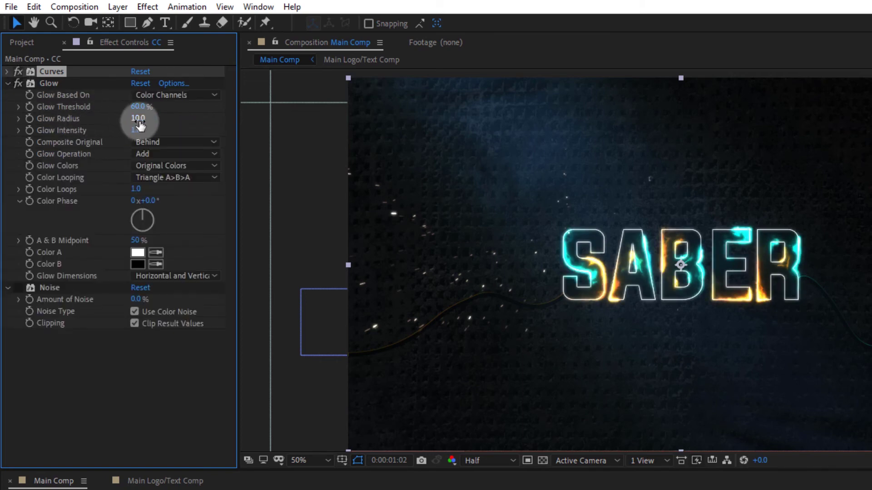
drag(140, 125, 193, 122)
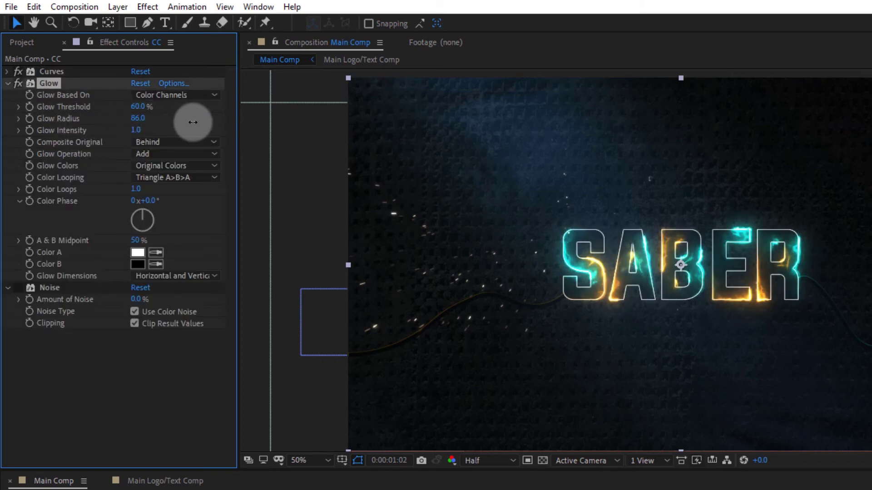
key(h)
drag(651, 258, 366, 222)
mouse_move(138, 120)
mouse_down()
mouse_move(148, 118)
mouse_move(139, 118)
mouse_up()
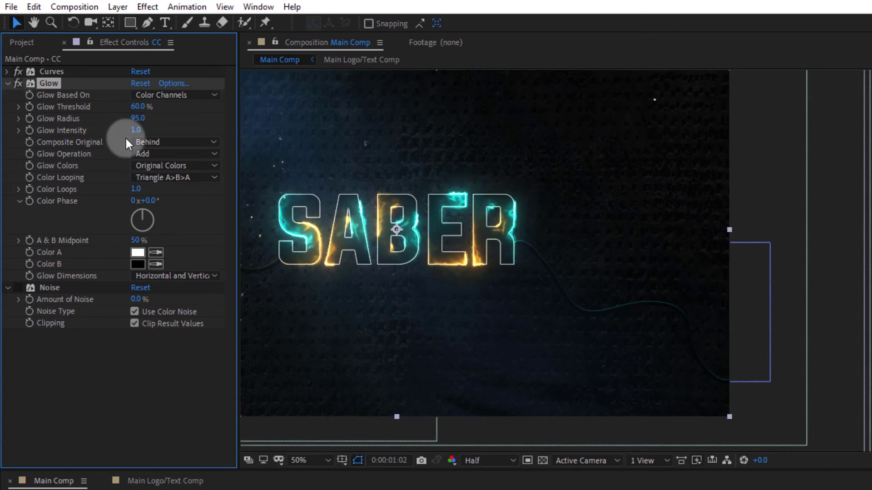
drag(337, 254, 610, 288)
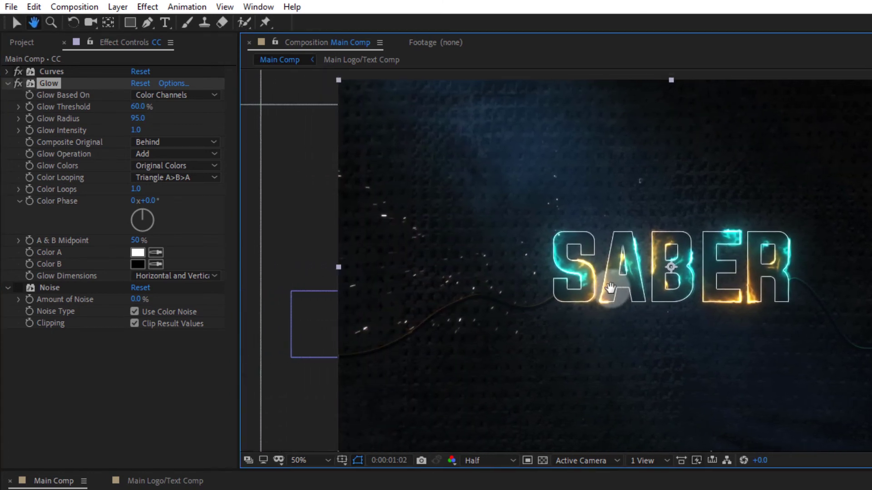
click(8, 84)
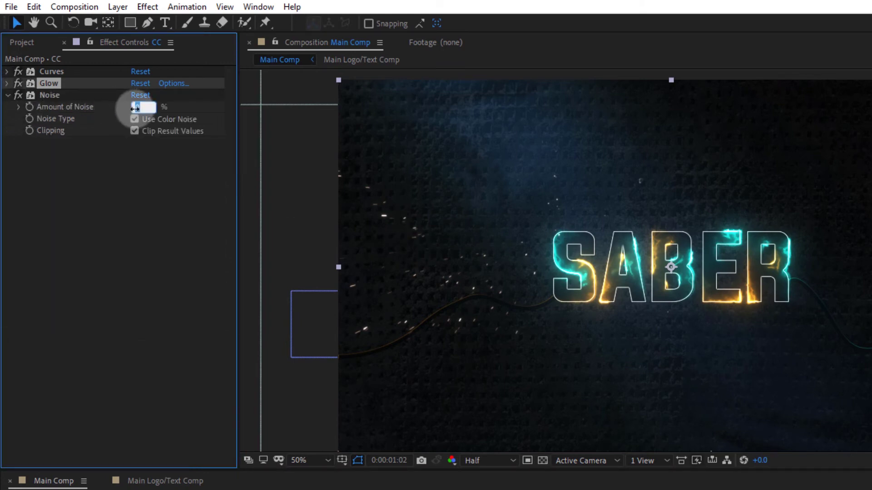
- Set the CC layer's Noise amount to 4% and turn off Use Color Noise
click(139, 176)
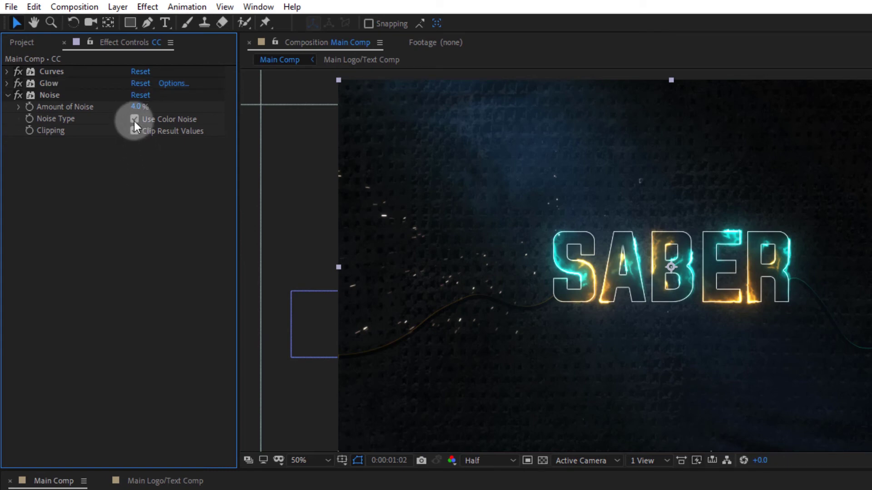
click(135, 119)
click(111, 208)
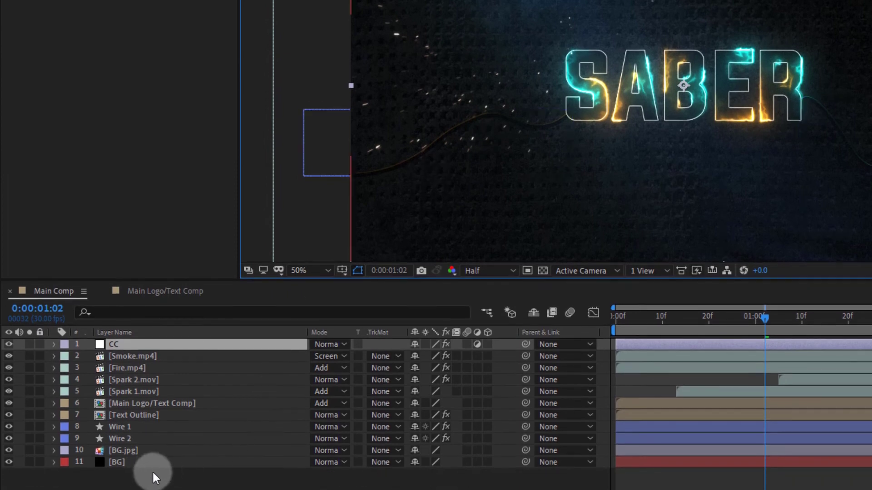
- Create a 1920 x 1080 black solid named ARB at the top of Main Comp
right_click(151, 473)
mouse_move(181, 327)
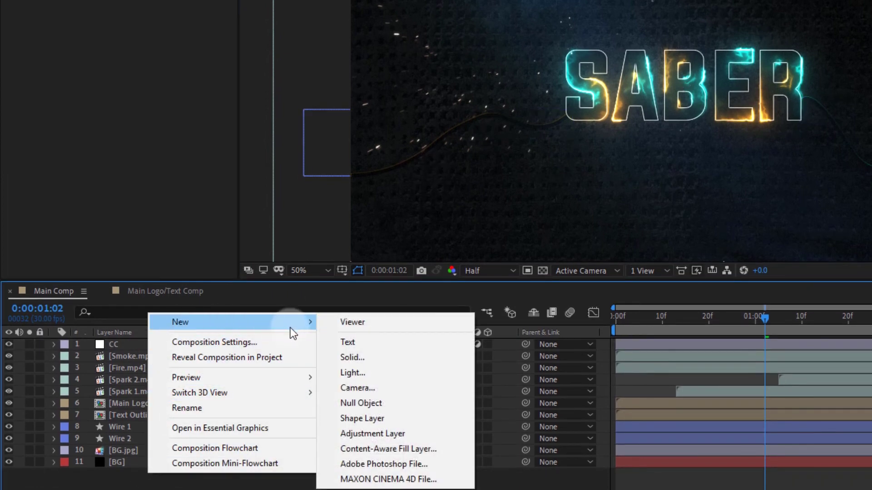
click(370, 356)
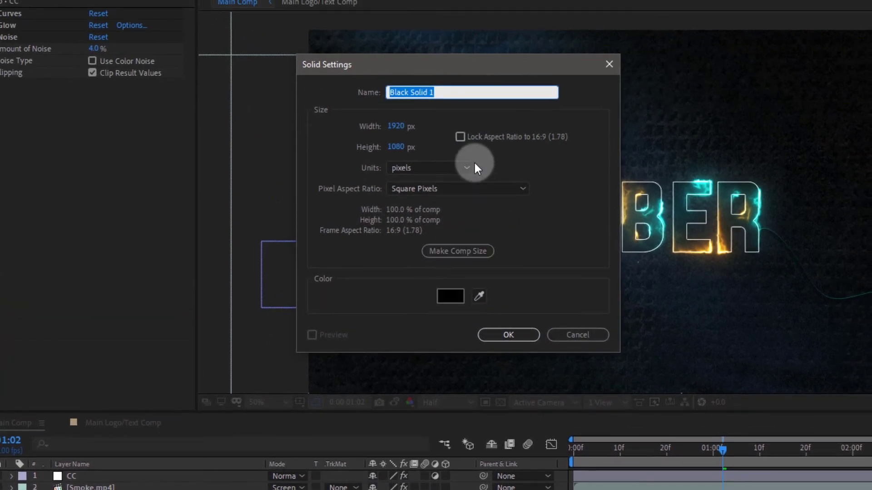
text(ARB)
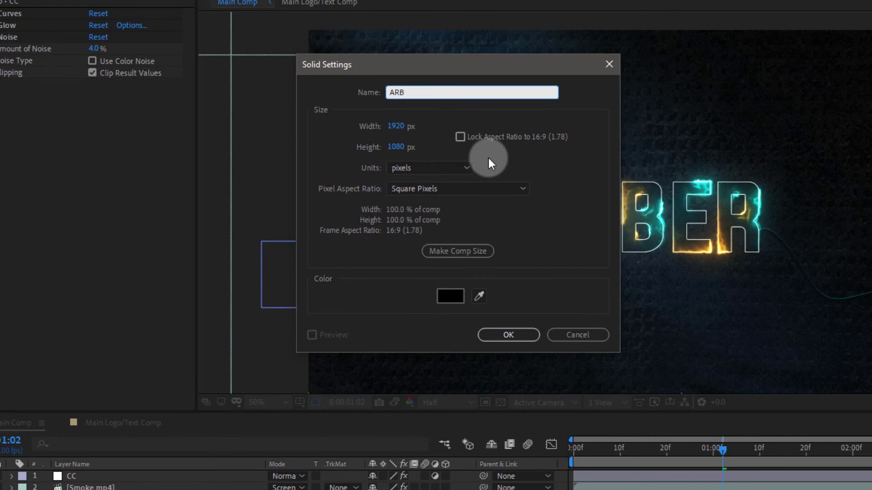
click(518, 334)
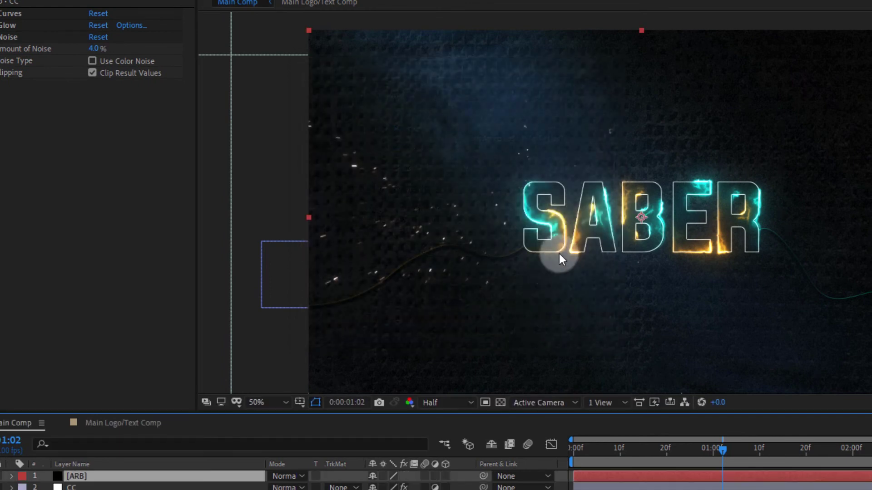
- Add a full-frame rectangular mask to the ARB solid and squeeze it symmetrically inward from its horizontal edges
scroll(565, 230, down, 2)
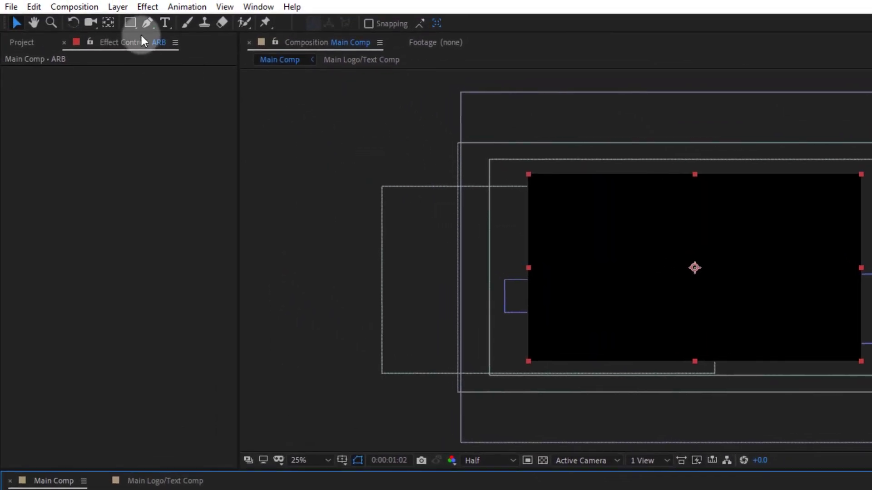
double_click(129, 23)
key(v)
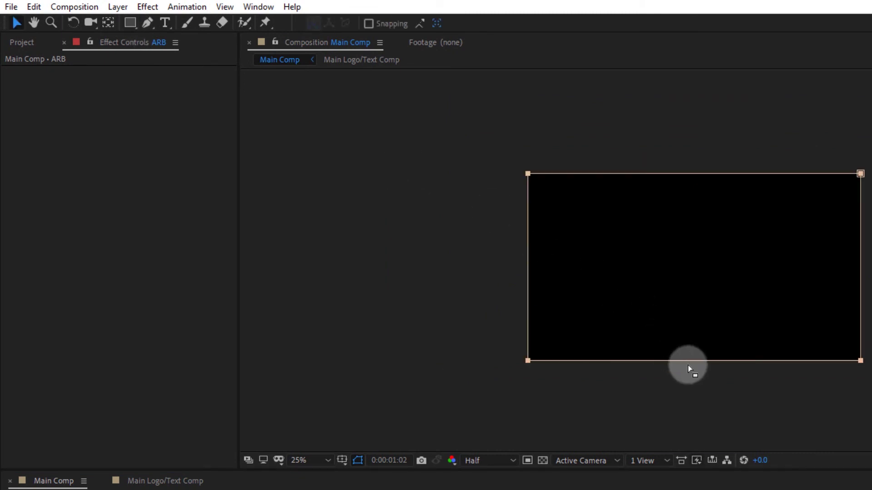
double_click(702, 361)
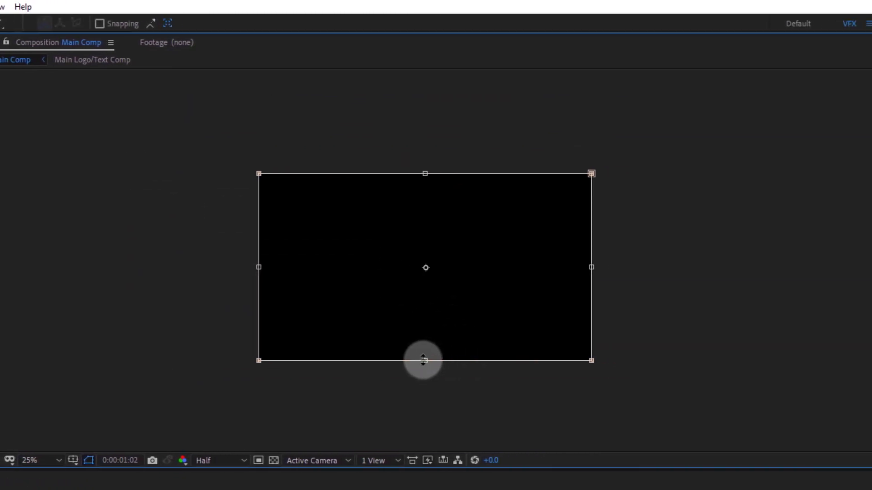
drag(424, 361, 424, 339)
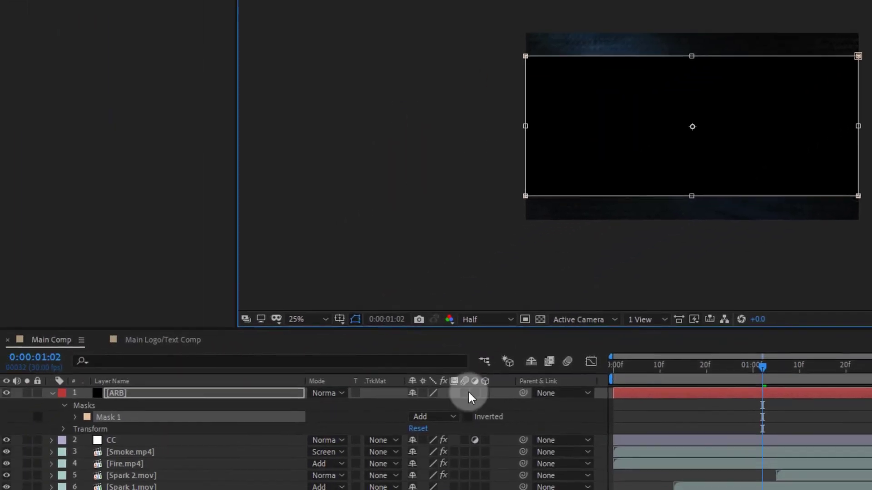
- Set the ARB mask to Subtract to form letterbox bars, and collapse and deselect the layer
click(450, 416)
click(468, 460)
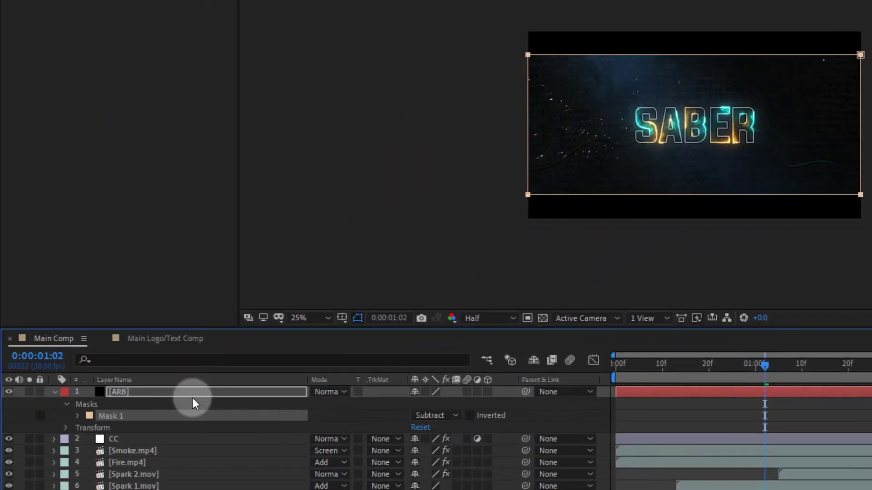
click(54, 392)
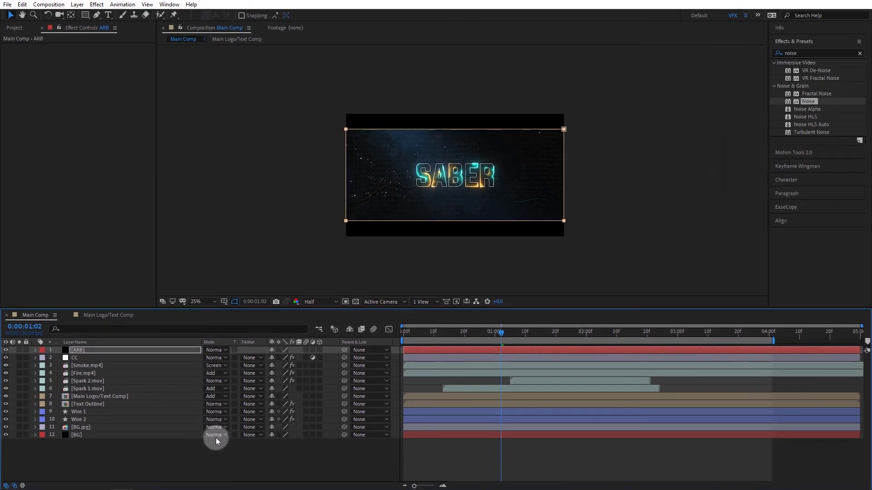
click(224, 450)
click(661, 177)
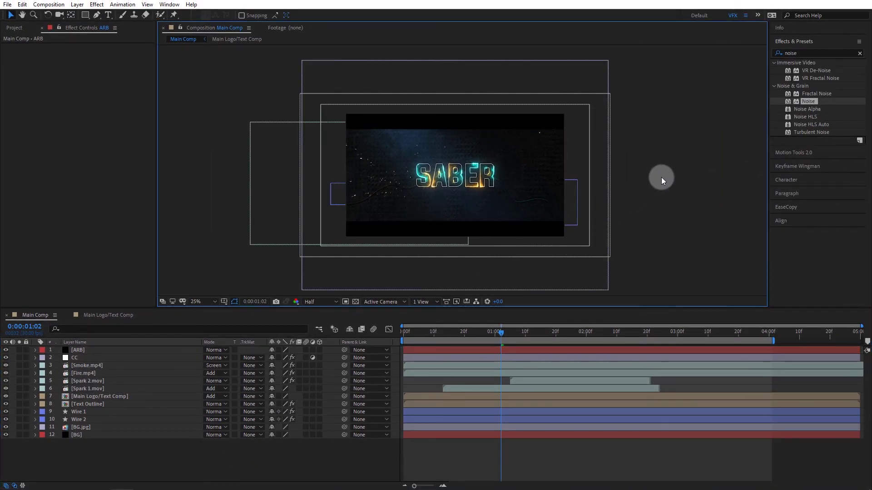
- Return to the first frame and make Main Logo/Text Comp, Text Outline, Wire 1, Wire 2, BG.jpg and BG 3D layers
key(shift+slash)
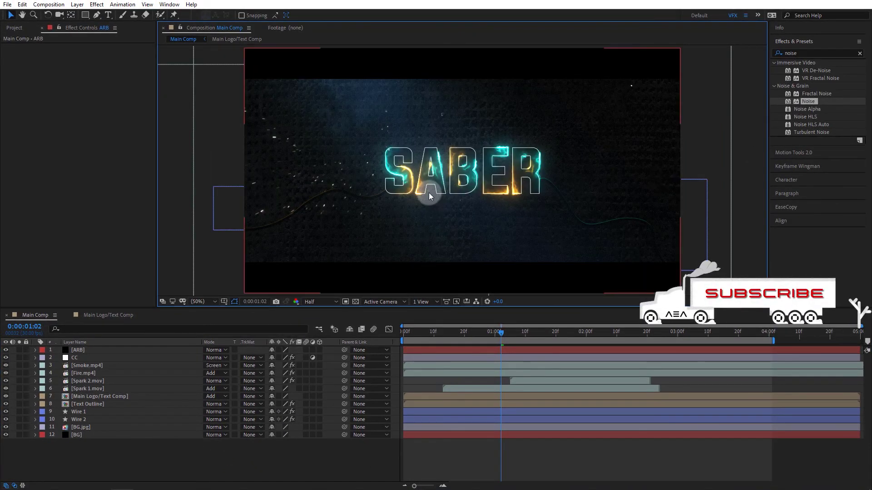
drag(501, 331, 383, 341)
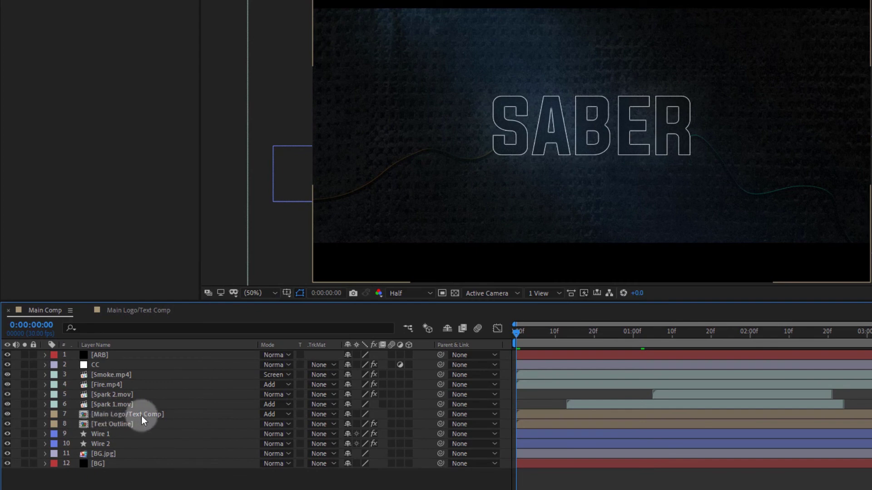
click(153, 415)
click(408, 414)
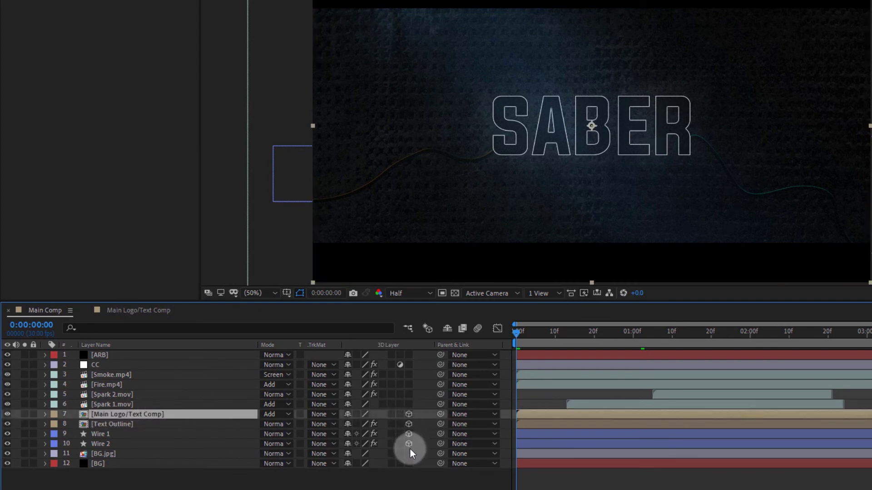
drag(410, 450, 414, 464)
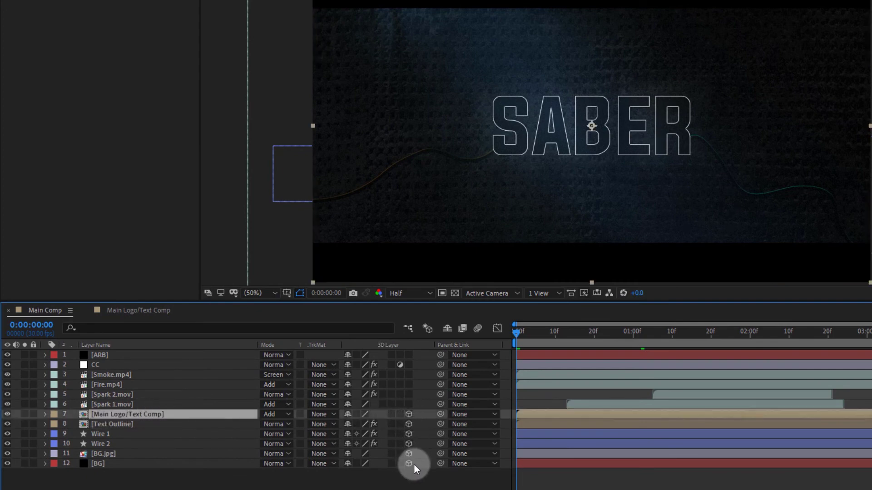
click(212, 478)
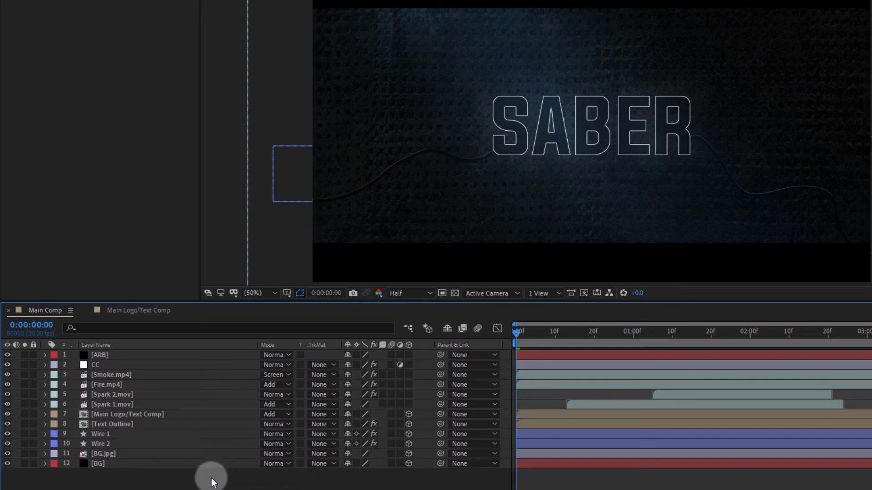
- Add a two-node camera to Main Comp with the default Custom preset
right_click(129, 485)
mouse_move(208, 356)
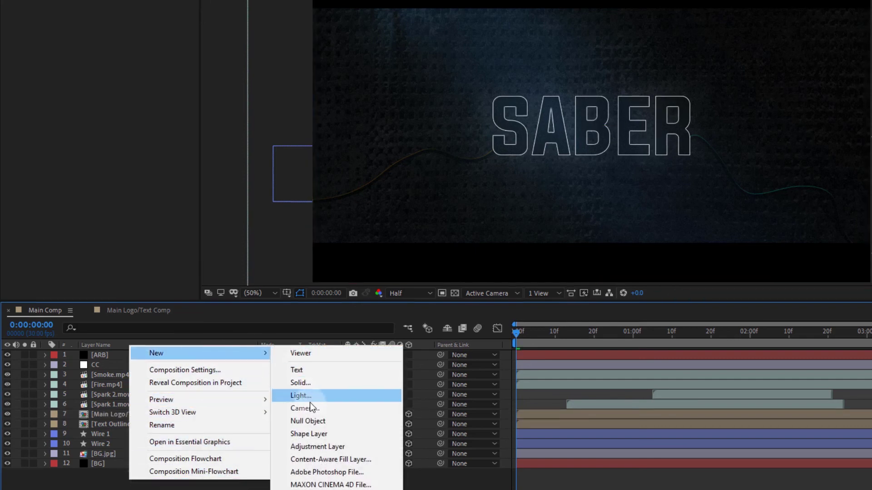
click(309, 409)
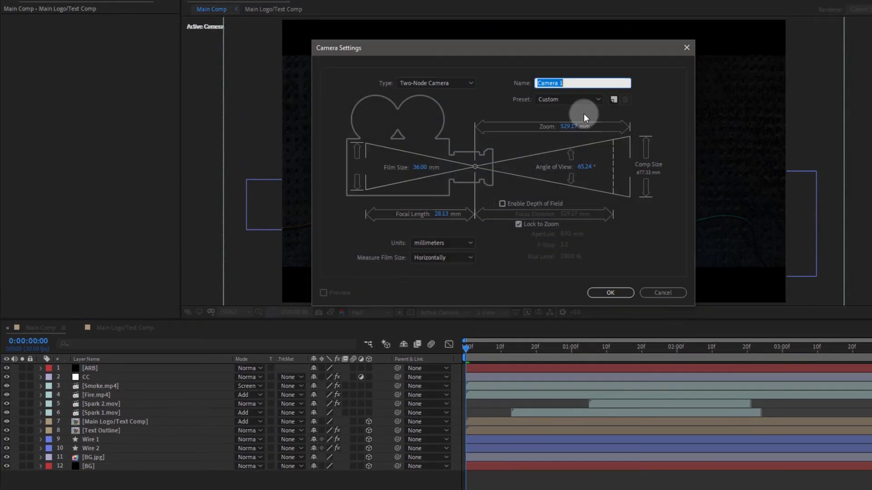
click(592, 295)
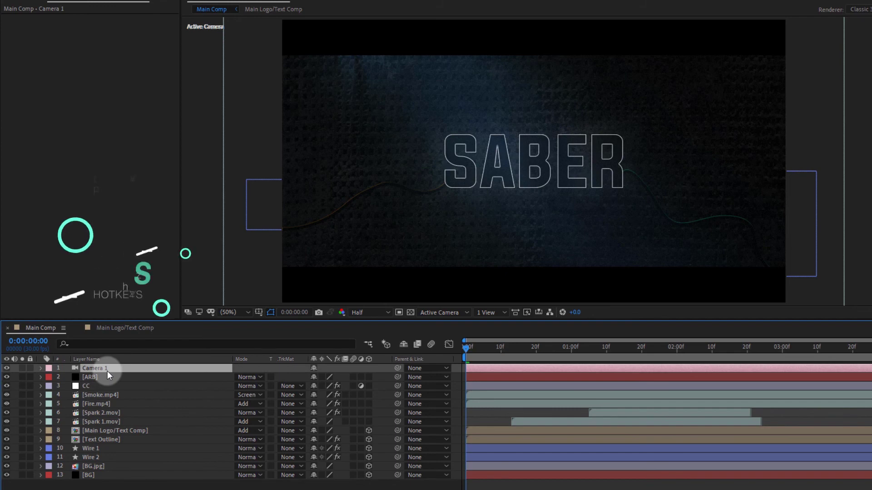
- Add a Position keyframe to Camera 1 and move it along the timeline to about 3 seconds 9 frames
key(p)
click(66, 377)
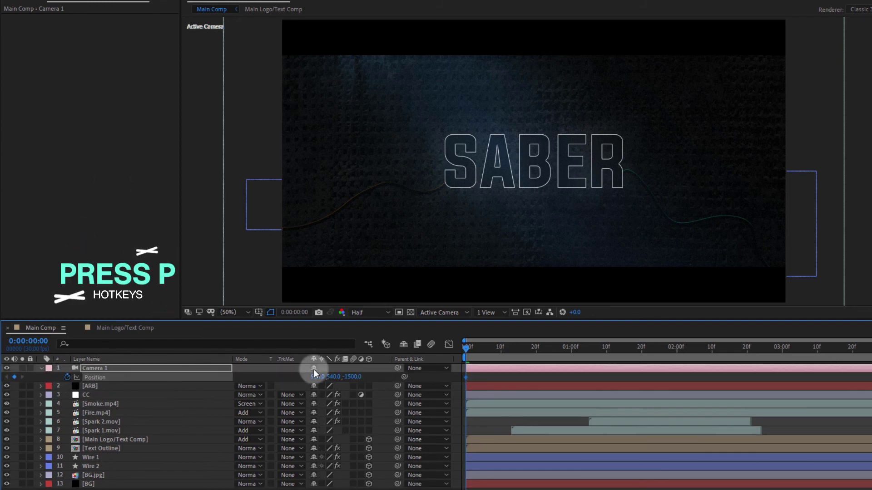
drag(465, 377, 587, 384)
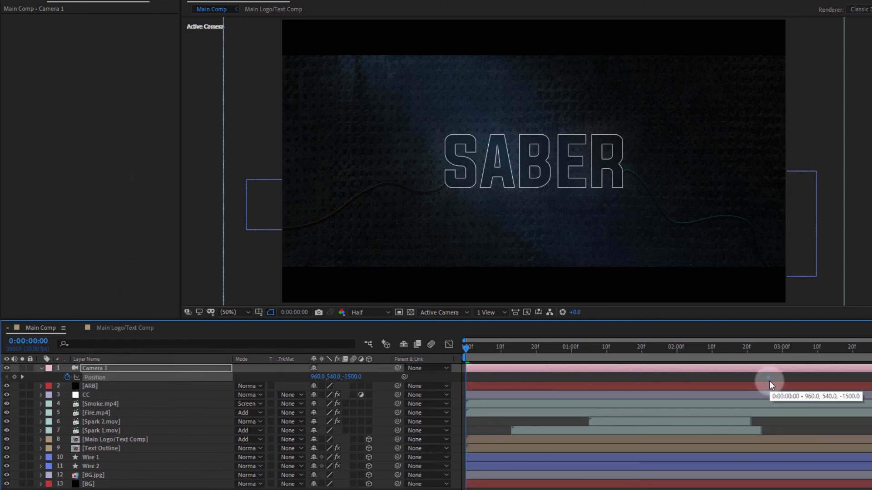
drag(811, 378, 813, 378)
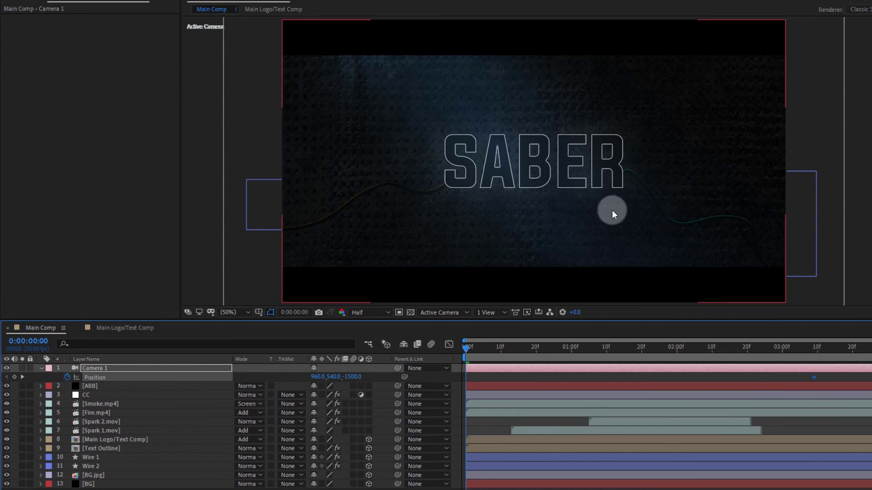
- At the first frame, pull Camera 1 back to a Z position of -1676 and collapse its properties
key(c)
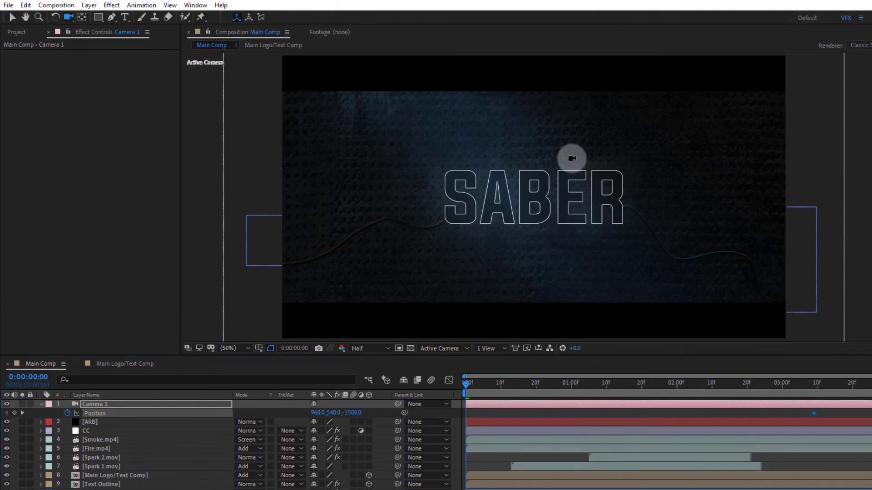
drag(727, 199, 728, 226)
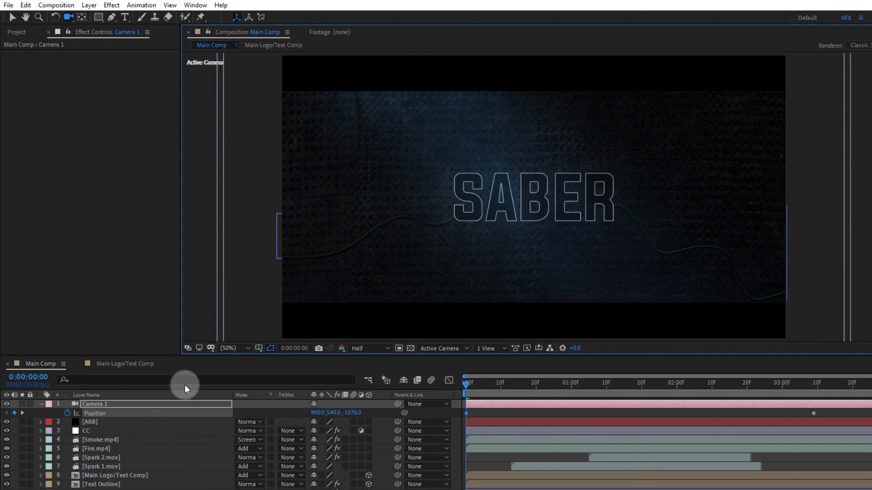
click(41, 404)
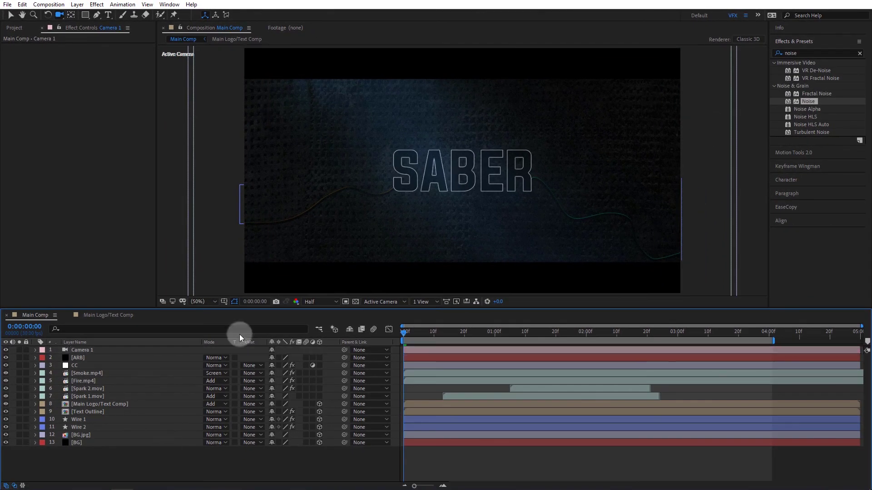
- Return to the Selection tool, collapse the project's Assets folder and preview the Main Comp animation
click(825, 40)
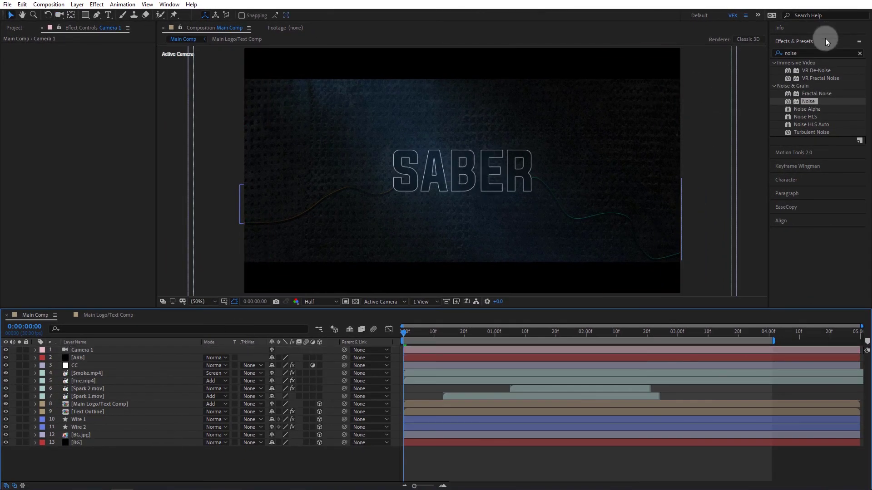
key(v)
click(14, 28)
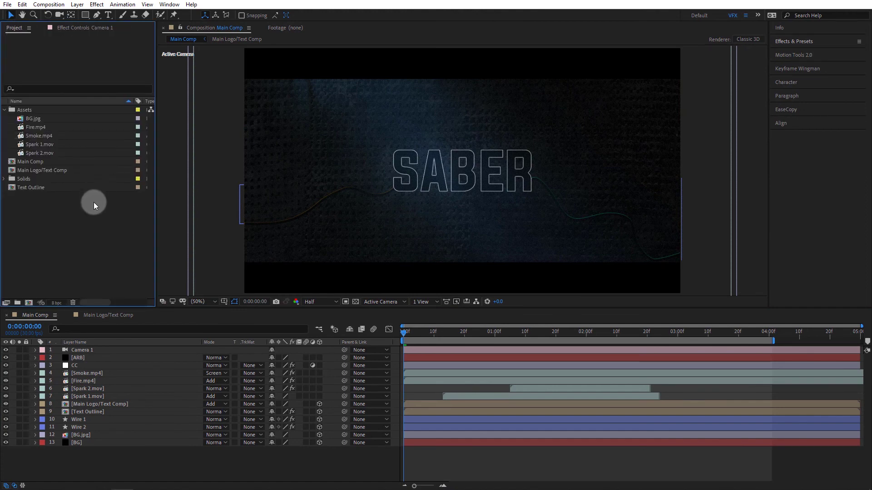
click(6, 110)
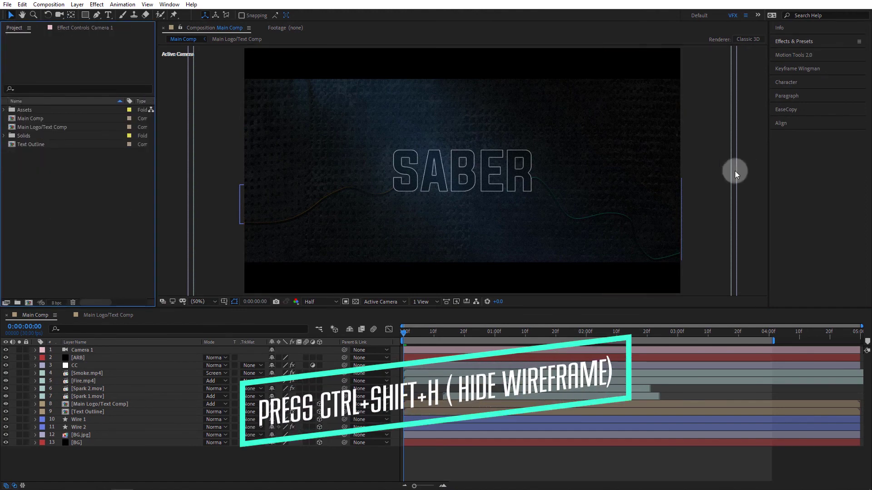
click(750, 149)
key(space)
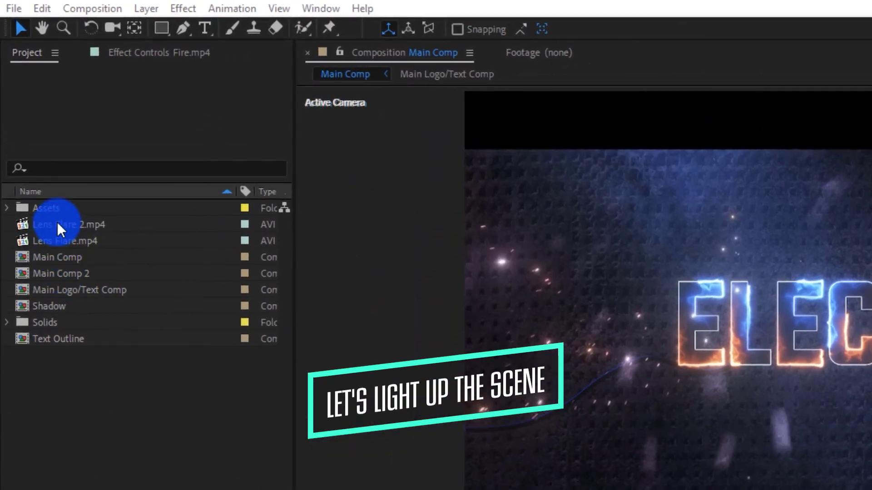
- Add Lens Flare 2.mp4 and Lens Flare.mp4 to Main Comp directly below Camera 1
click(64, 224)
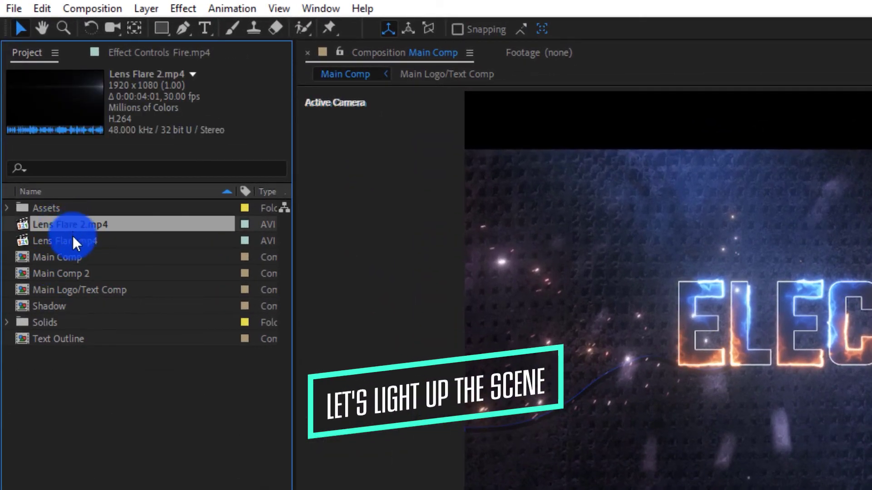
shift+click(72, 240)
drag(102, 240, 153, 489)
drag(153, 267, 186, 362)
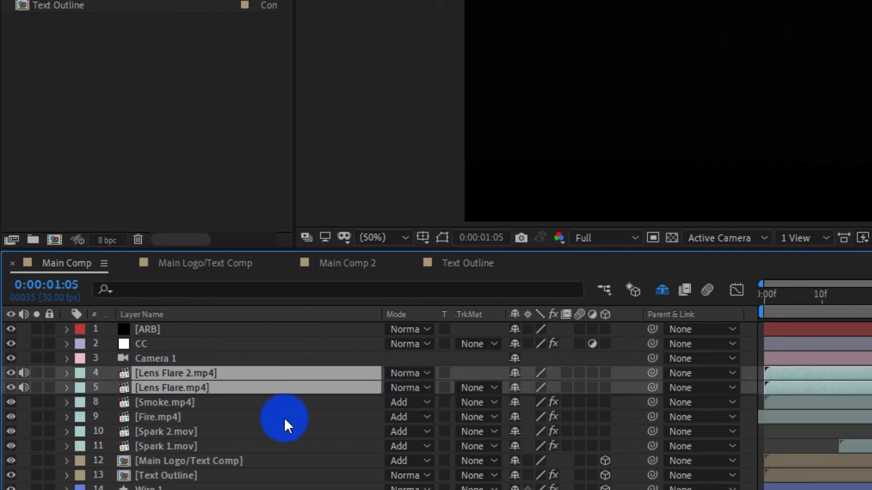
click(284, 418)
- Set the blending mode of the Lens Flare 2.mp4 layer to Add
click(194, 373)
click(407, 371)
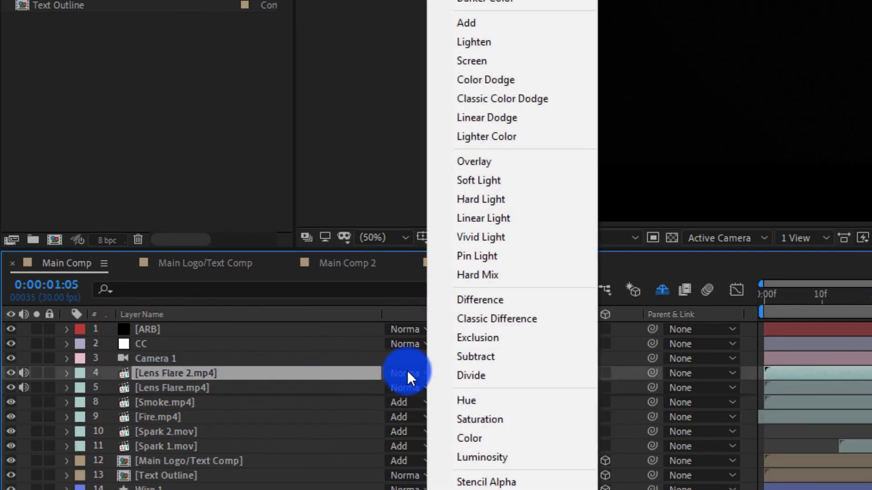
click(477, 20)
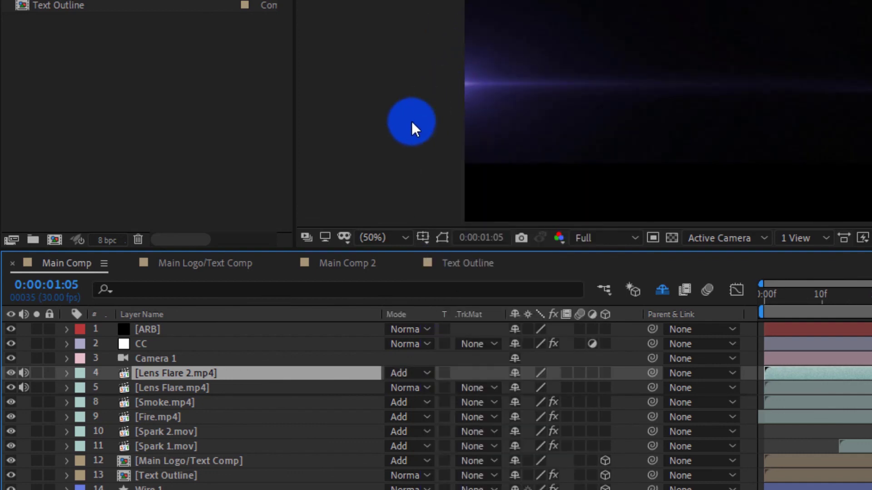
- Set the blending mode of the Lens Flare.mp4 layer to Add
click(401, 389)
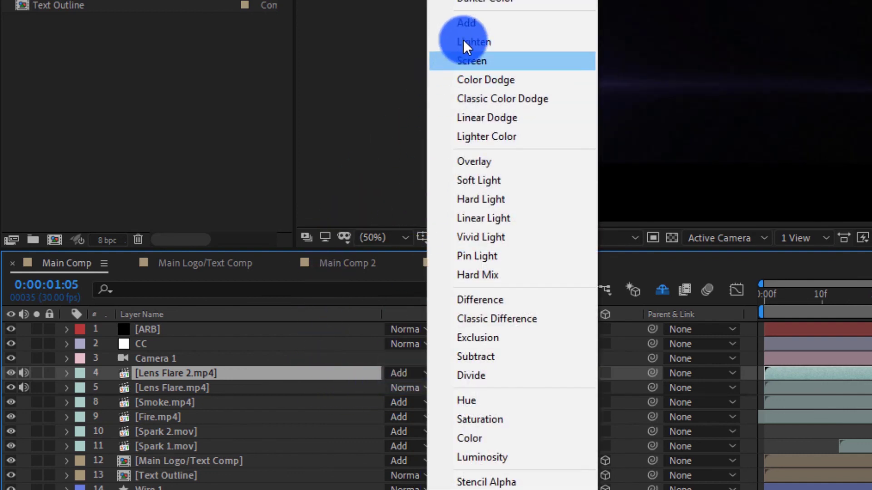
click(470, 23)
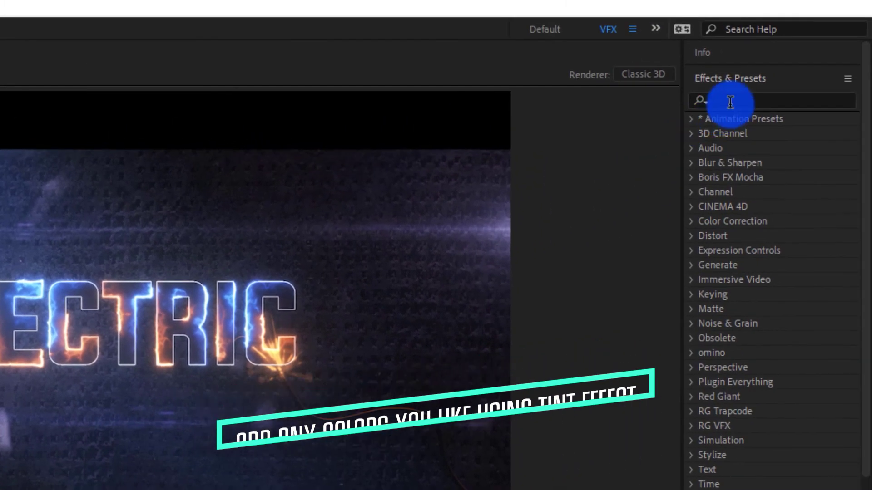
- Find the Tint effect and apply it to the Lens Flare 2.mp4 layer in Main Comp
click(739, 98)
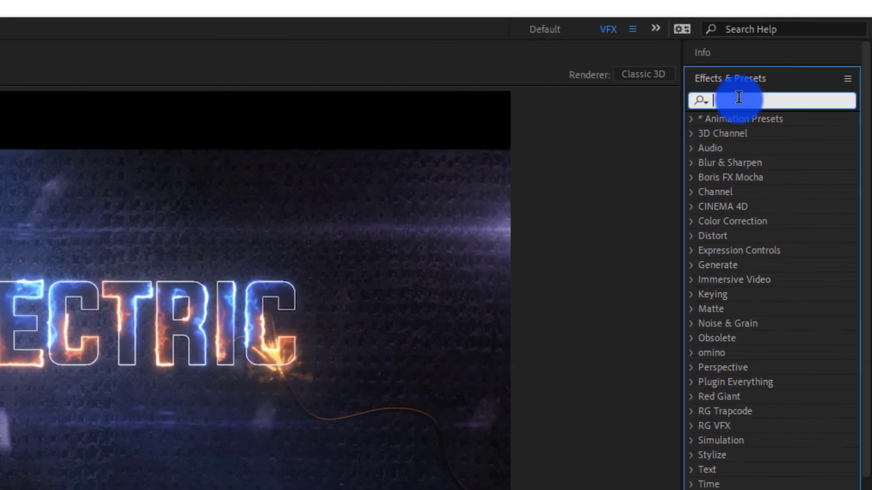
text(tint)
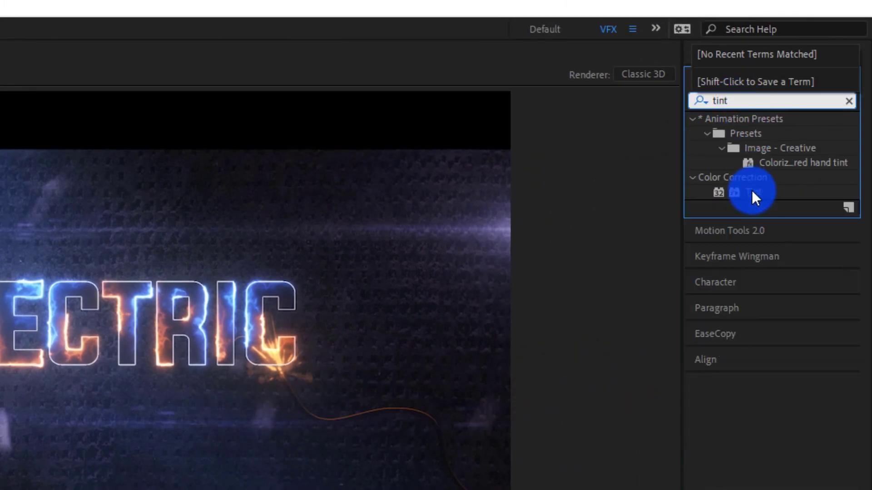
click(752, 193)
drag(752, 193, 7, 326)
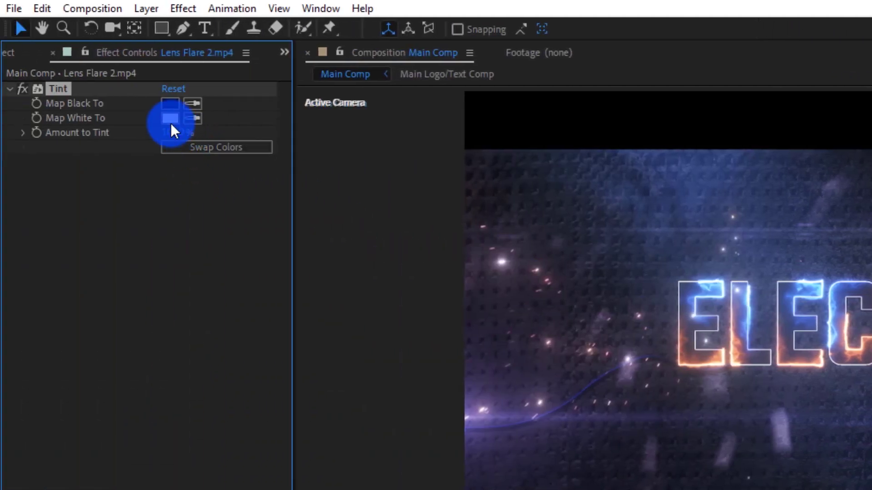
- Set the Map White To colour of the Tint effect on Lens Flare 2.mp4 to bright red FF2020
click(168, 120)
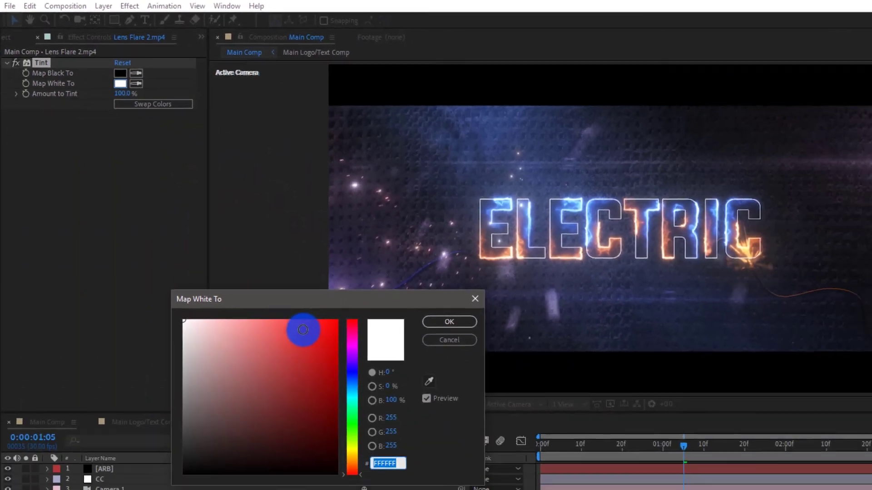
drag(427, 464, 443, 417)
drag(295, 277, 296, 276)
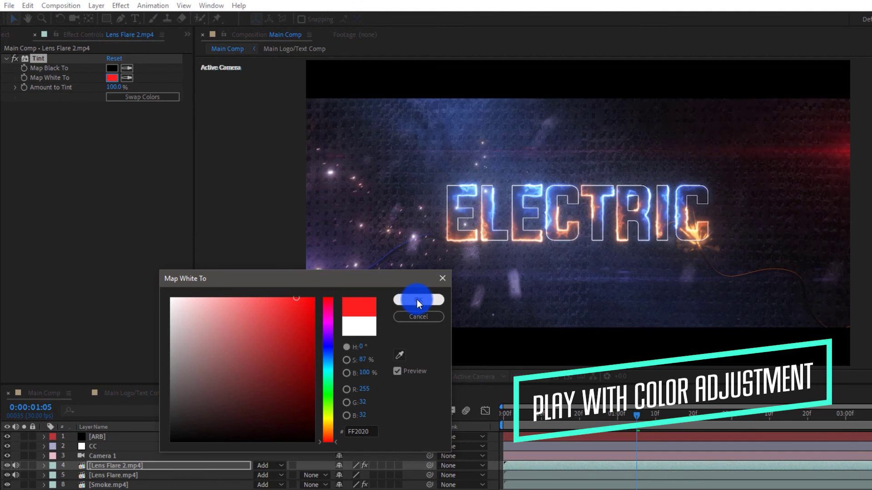
click(416, 299)
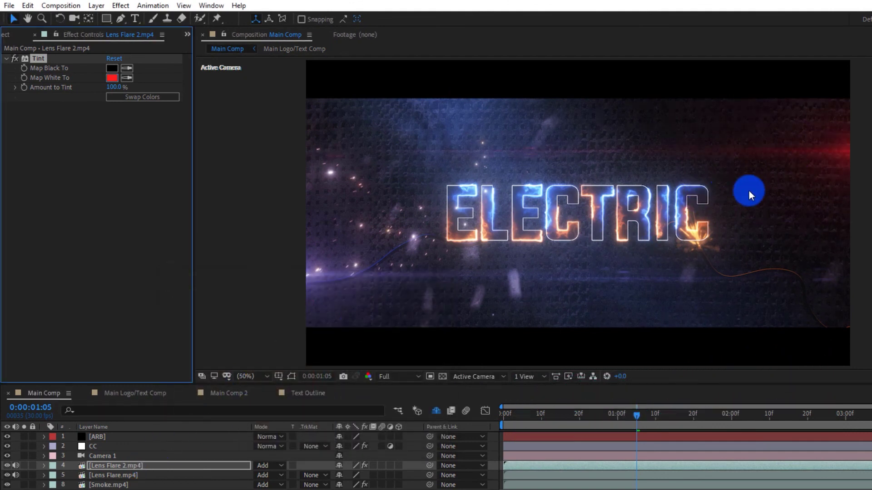
- Change the Map White To colour of the Tint on Lens Flare 2.mp4 to a lighter, pinkish red
click(116, 80)
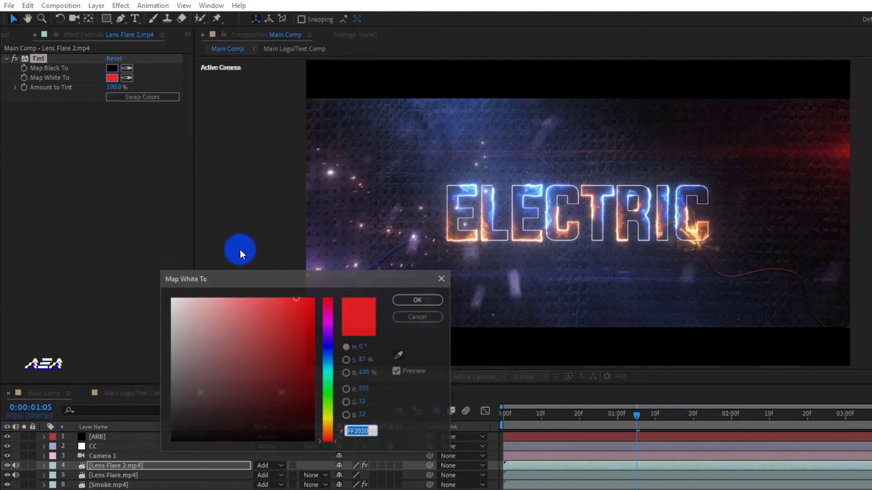
click(429, 301)
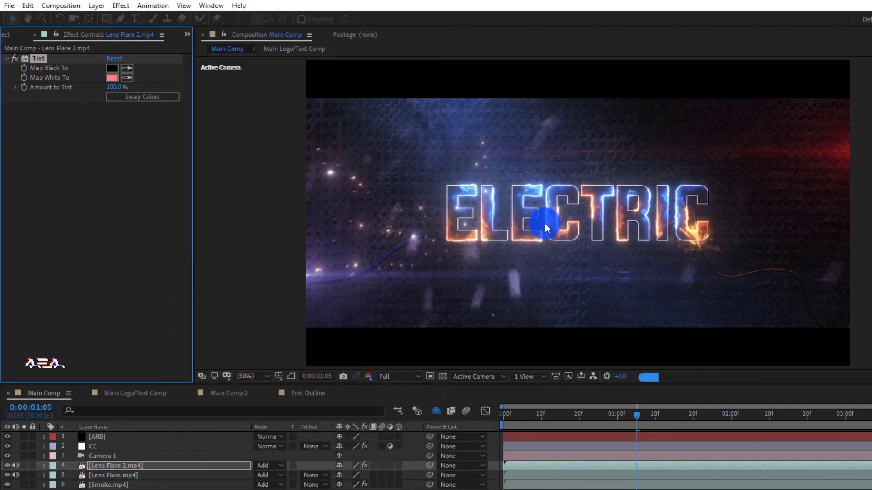